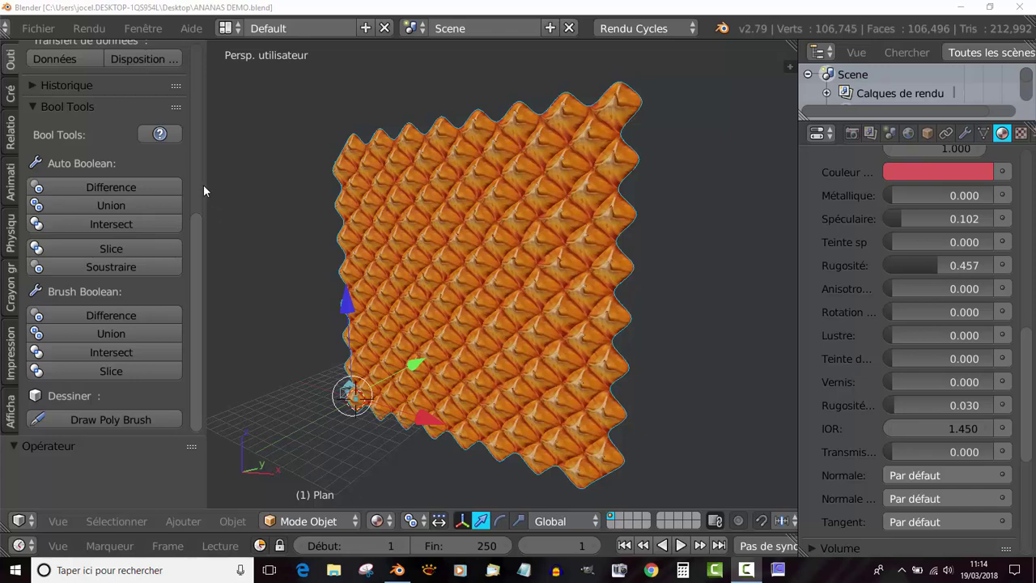
Step: Widen the 3D view and properties panels and orbit around the existing spiky sheet to inspect it
{"action": "left_click_drag", "start_coordinate": [204, 186], "coordinate": [149, 185]}
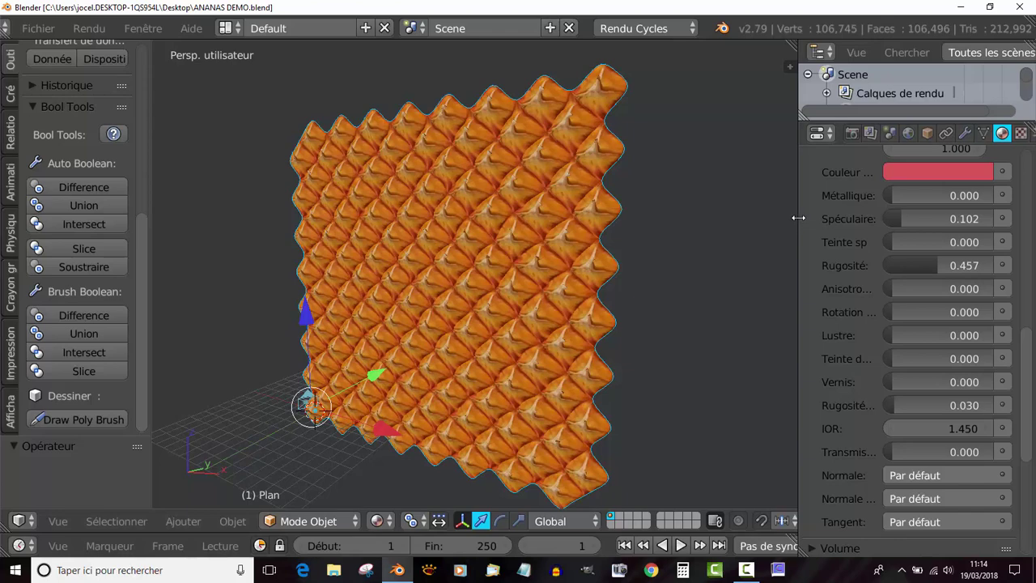
{"action": "left_click_drag", "start_coordinate": [799, 217], "coordinate": [842, 224]}
{"action": "mouse_move", "coordinate": [818, 230]}
{"action": "middle_mouse_down"}
{"action": "mouse_move", "coordinate": [718, 285]}
{"action": "mouse_move", "coordinate": [786, 284]}
{"action": "mouse_move", "coordinate": [707, 284]}
{"action": "middle_mouse_up"}
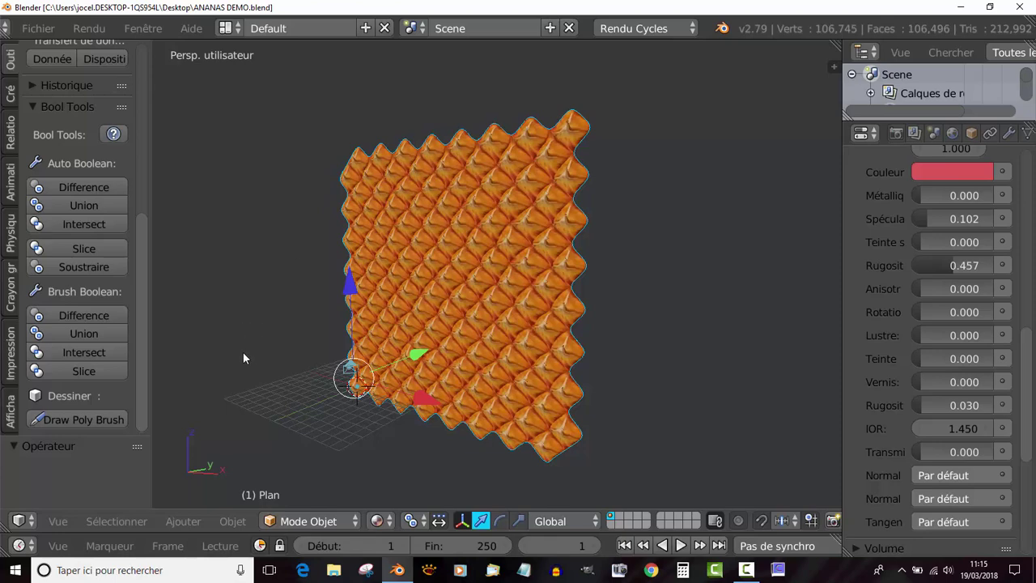
{"action": "mouse_move", "coordinate": [361, 451]}
{"action": "middle_mouse_down"}
{"action": "mouse_move", "coordinate": [458, 461]}
{"action": "mouse_move", "coordinate": [387, 459]}
{"action": "middle_mouse_up"}
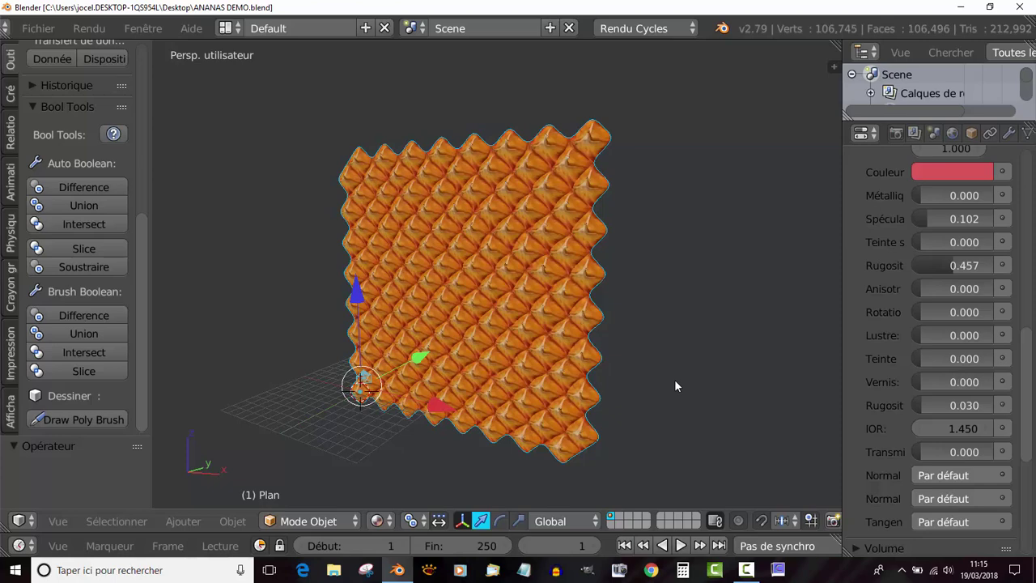
{"action": "middle_click_drag", "start_coordinate": [694, 382], "coordinate": [631, 384]}
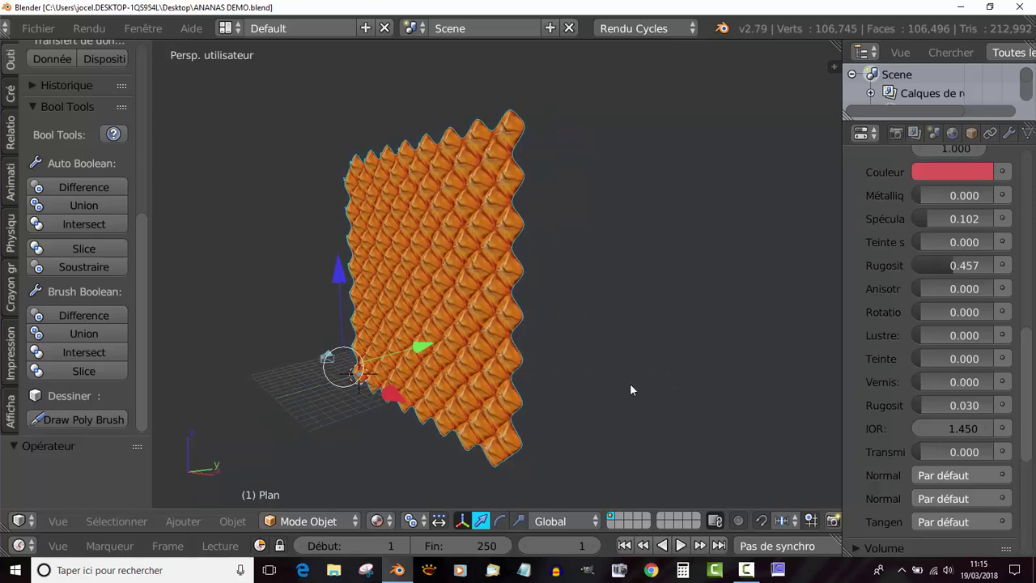
{"action": "scroll", "coordinate": [622, 390], "scroll_direction": "up", "scroll_amount": 2}
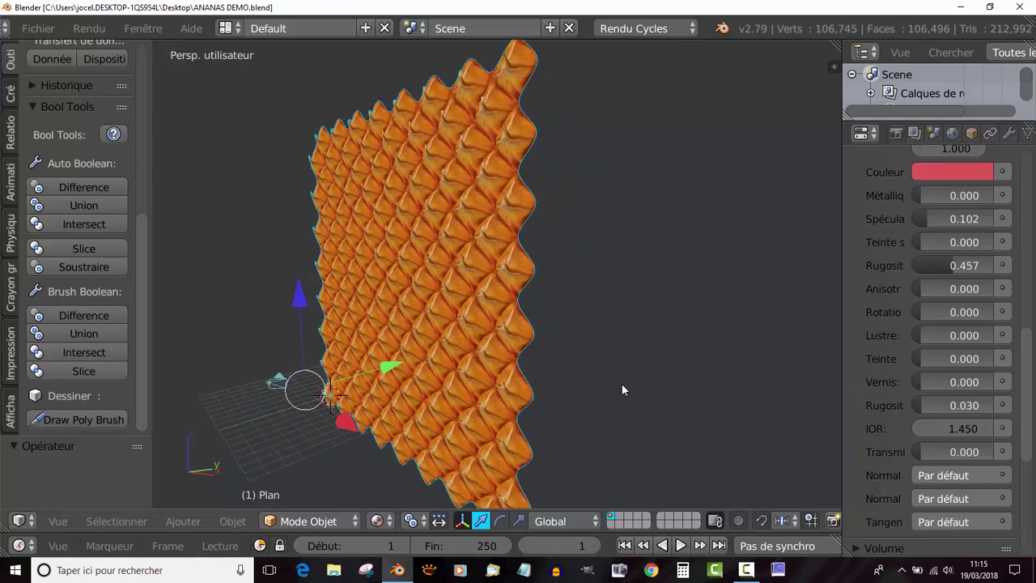
{"action": "mouse_move", "coordinate": [600, 390]}
{"action": "middle_mouse_down"}
{"action": "mouse_move", "coordinate": [680, 387]}
{"action": "mouse_move", "coordinate": [586, 390]}
{"action": "mouse_move", "coordinate": [678, 385]}
{"action": "middle_mouse_up"}
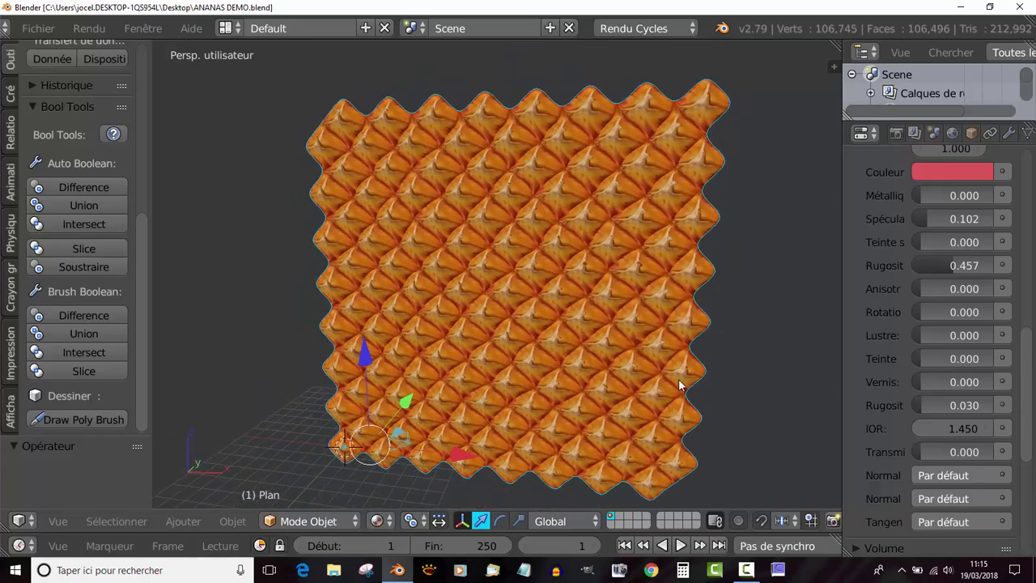
{"action": "left_click", "coordinate": [836, 256]}
{"action": "left_click_drag", "start_coordinate": [842, 243], "coordinate": [779, 243]}
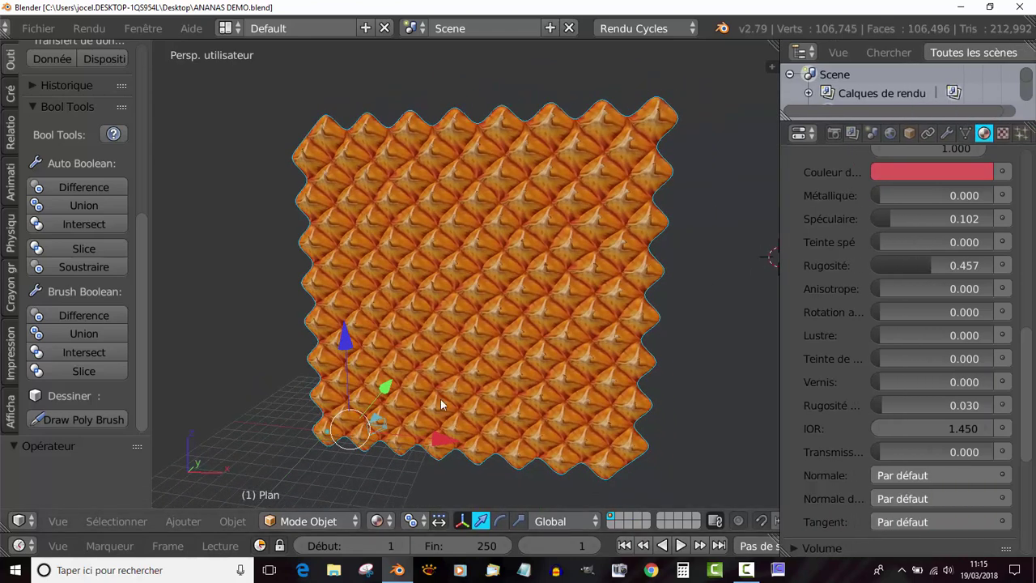
{"action": "middle_click_drag", "start_coordinate": [441, 402], "coordinate": [472, 399]}
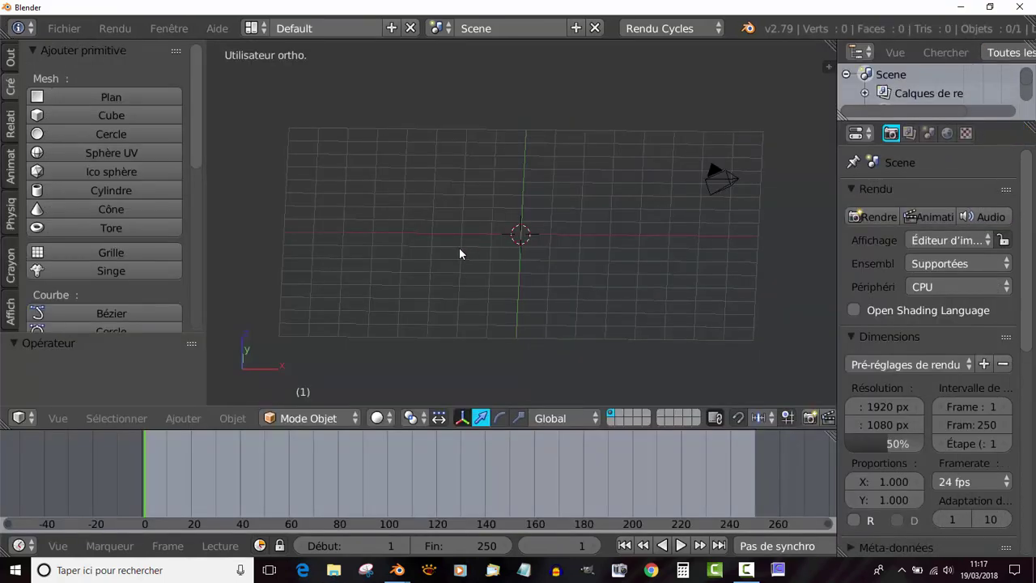
Step: Add a radius 1 plane and view it zoomed in from the top (Numpad 7)
{"action": "left_click", "coordinate": [101, 96]}
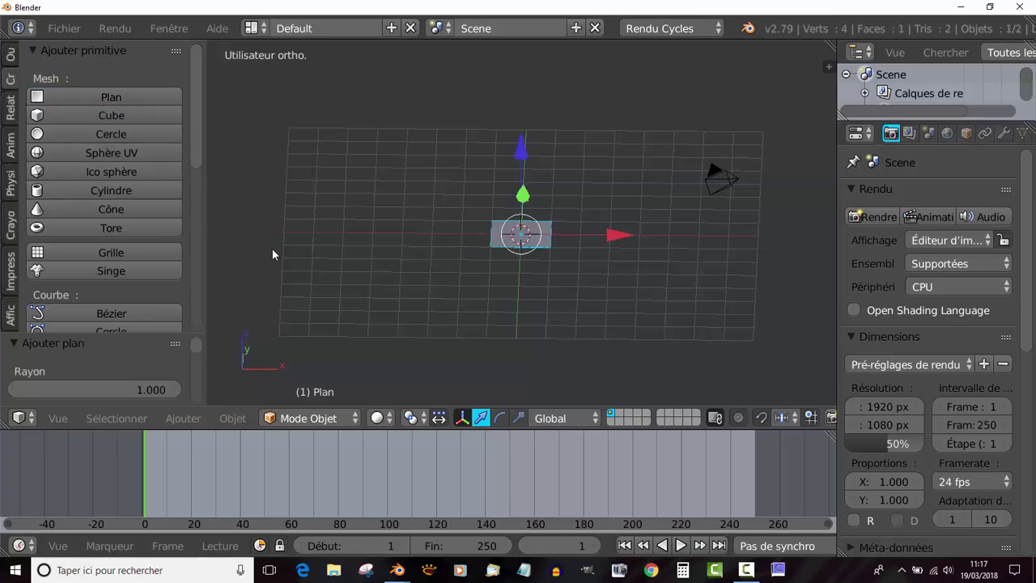
{"action": "key", "text": "KP_7"}
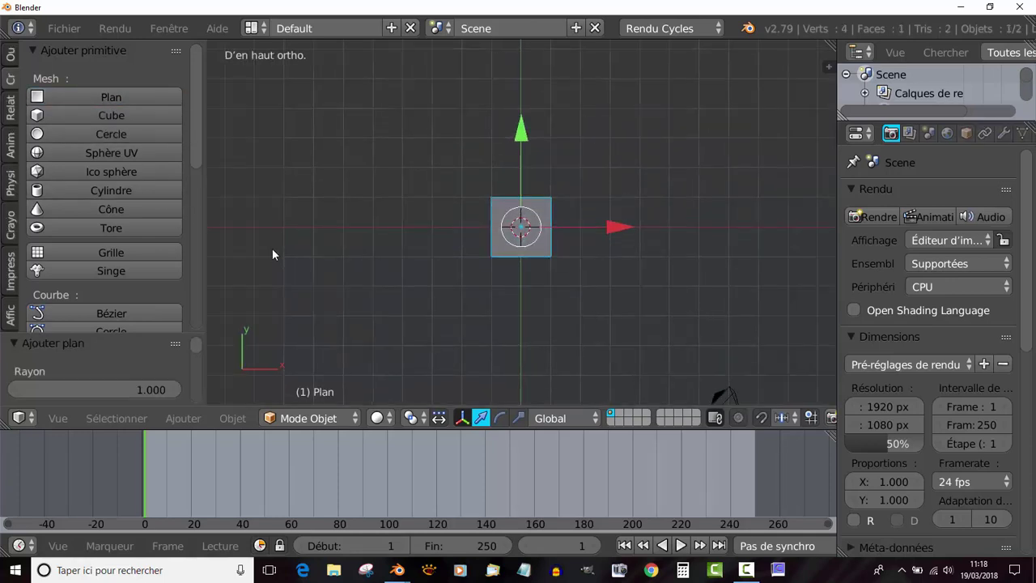
{"action": "scroll", "coordinate": [560, 243], "scroll_direction": "up", "scroll_amount": 1}
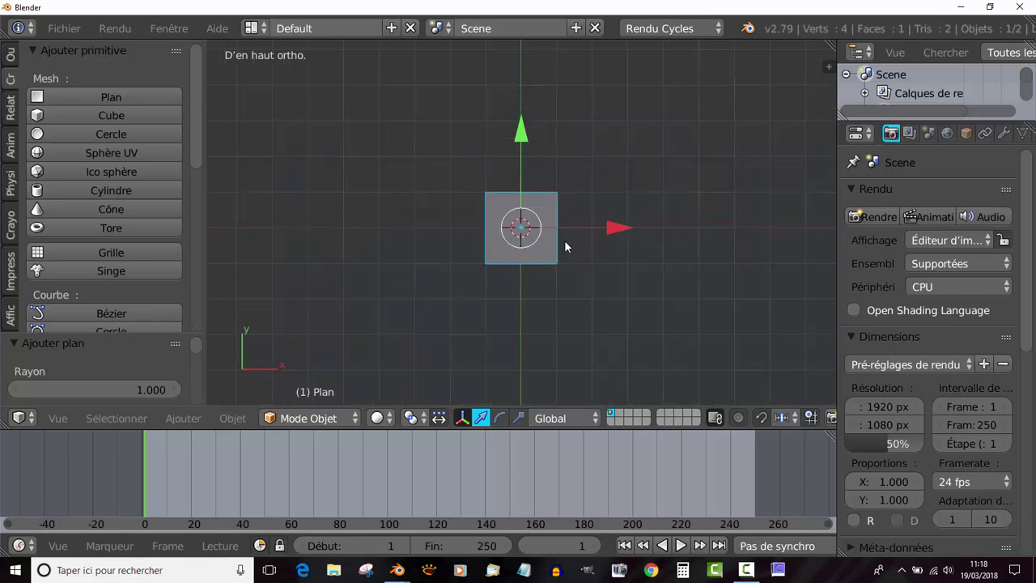
{"action": "scroll", "coordinate": [627, 231], "scroll_direction": "up", "scroll_amount": 1}
{"action": "middle_click_drag", "start_coordinate": [627, 230], "coordinate": [526, 240], "text": "shift"}
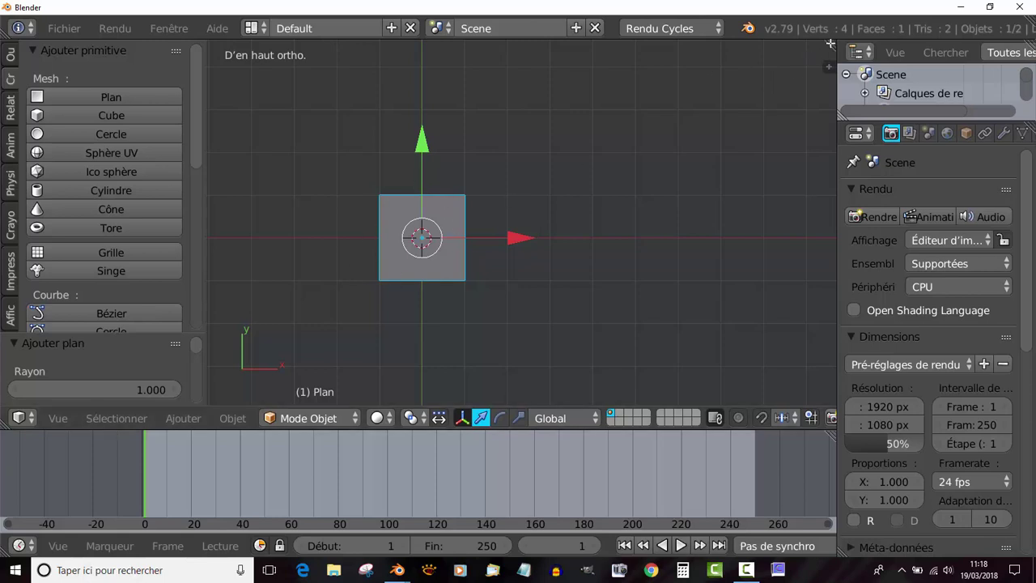
Step: Split the viewport, make the second area a UV/Image Editor, and show the plane's modifier settings
{"action": "left_click_drag", "start_coordinate": [830, 44], "coordinate": [563, 81]}
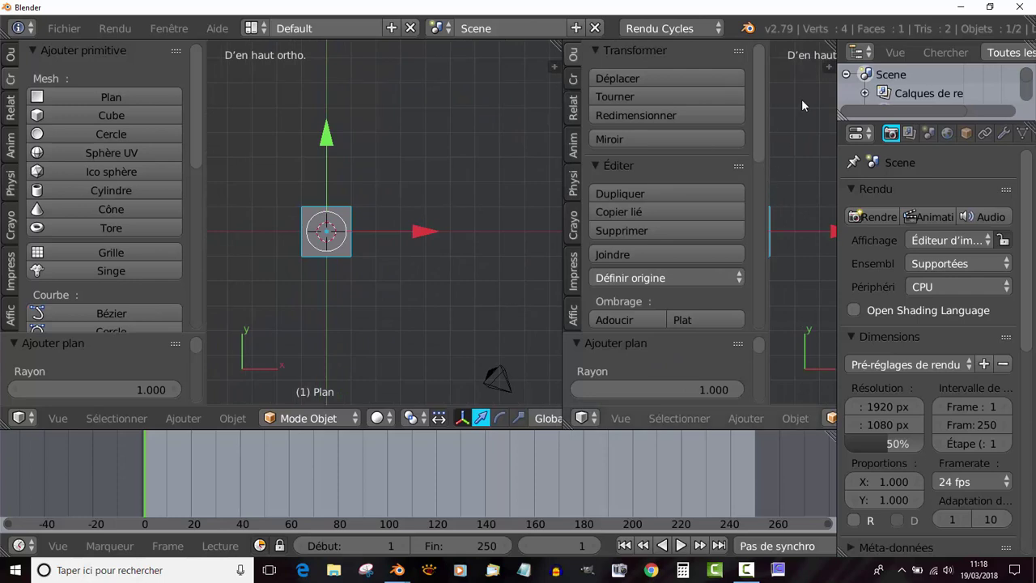
{"action": "left_click_drag", "start_coordinate": [766, 152], "coordinate": [567, 186]}
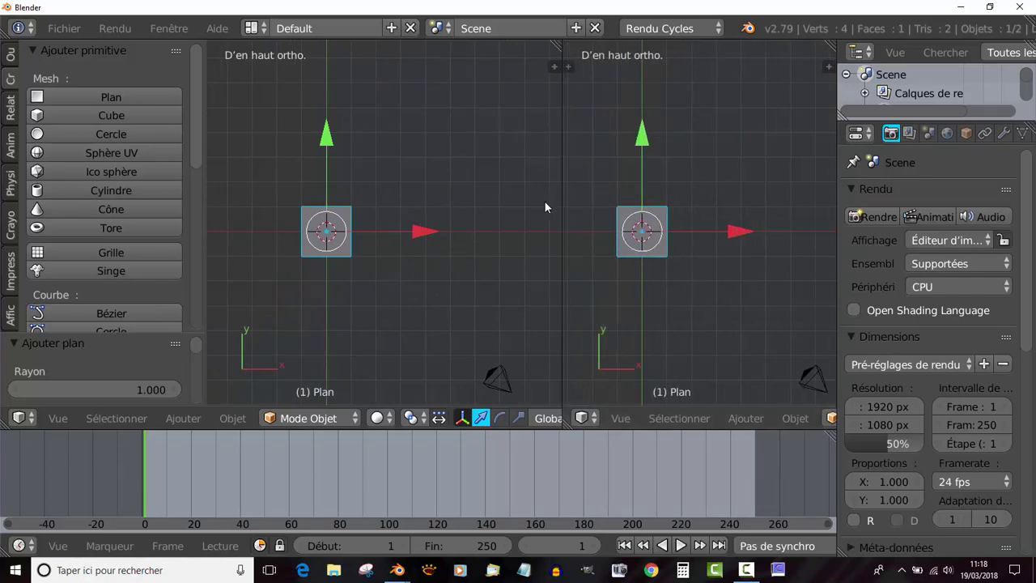
{"action": "left_click", "coordinate": [582, 419]}
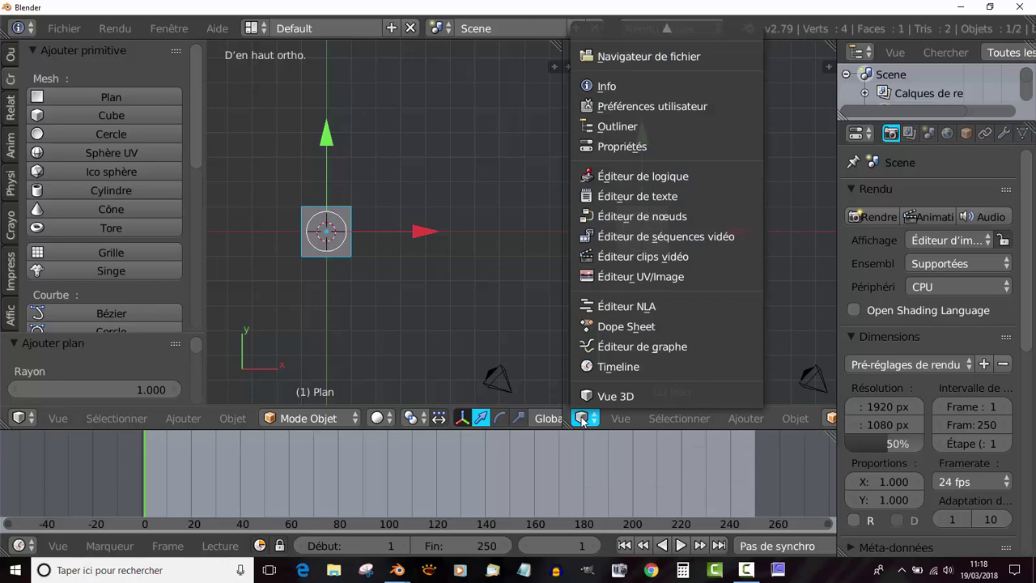
{"action": "left_click", "coordinate": [608, 277]}
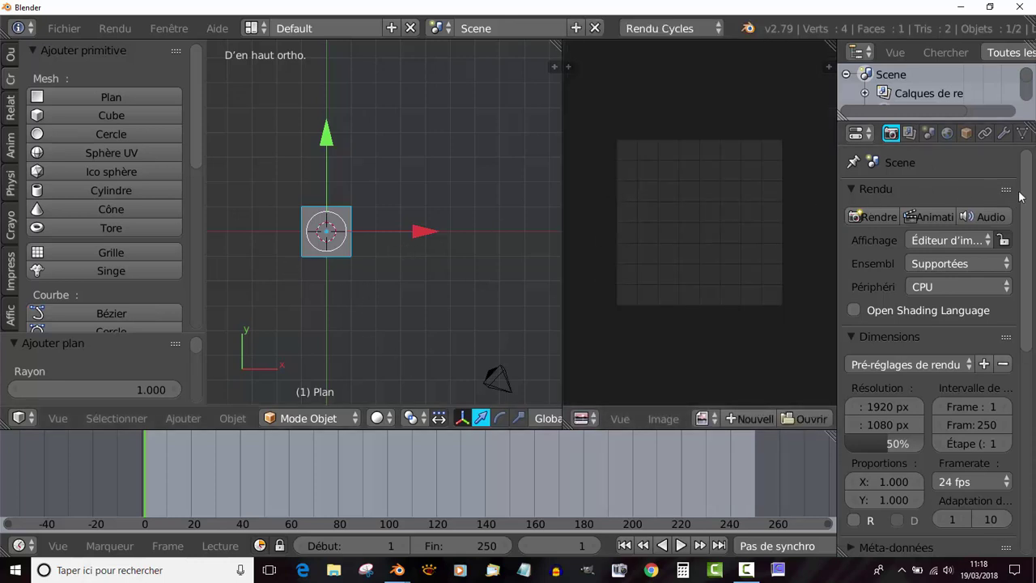
{"action": "left_click", "coordinate": [1009, 135]}
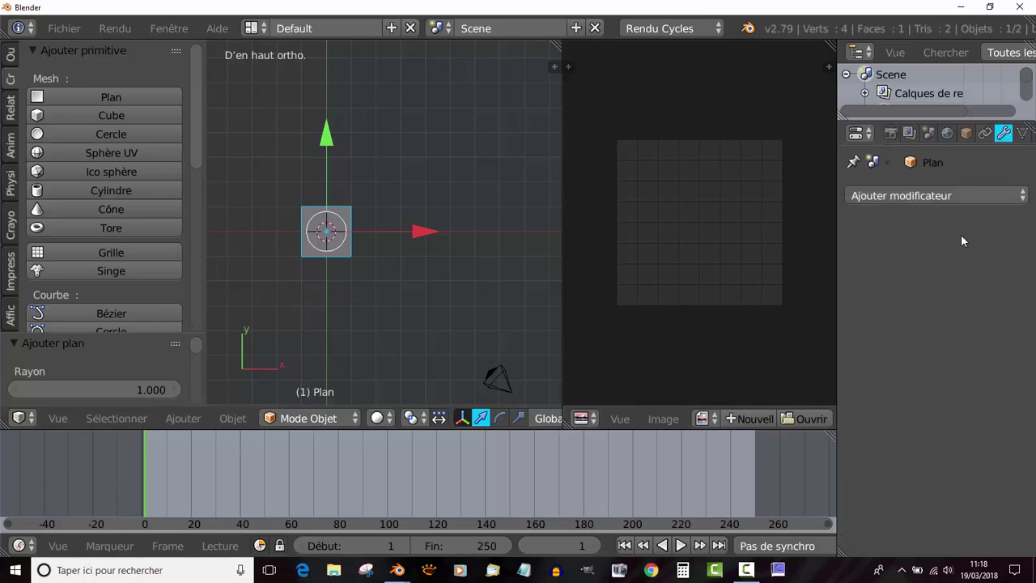
Step: Add an Array modifier, then rotate the plane's mesh 45° around Z in Edit Mode
{"action": "left_click", "coordinate": [936, 194]}
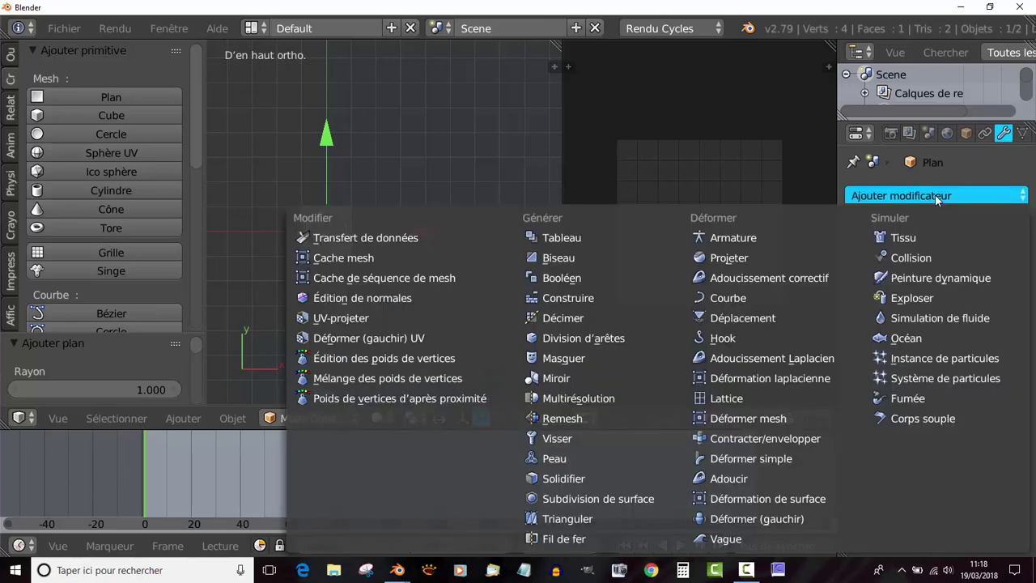
{"action": "left_click", "coordinate": [567, 240]}
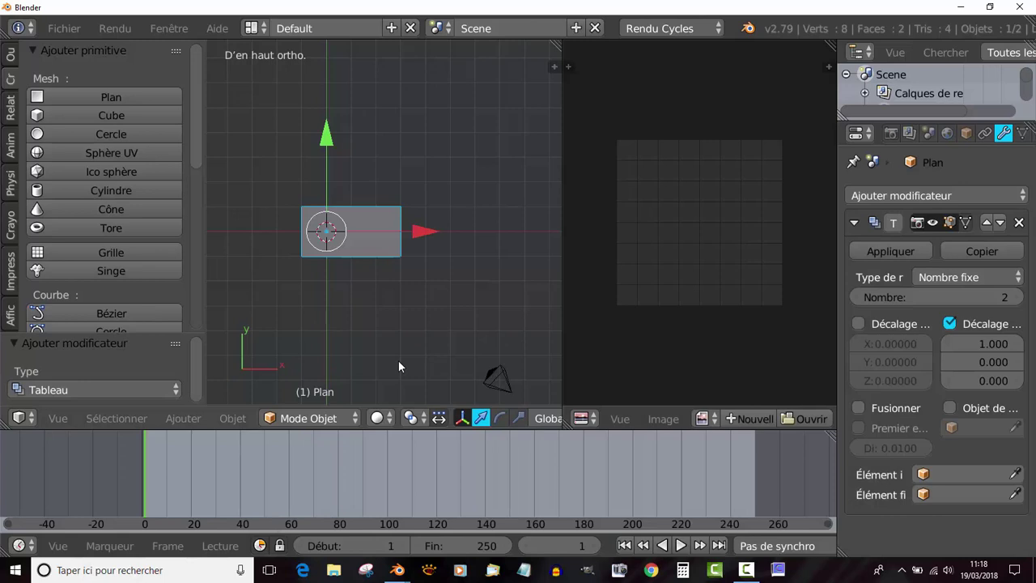
{"action": "key", "text": "Tab"}
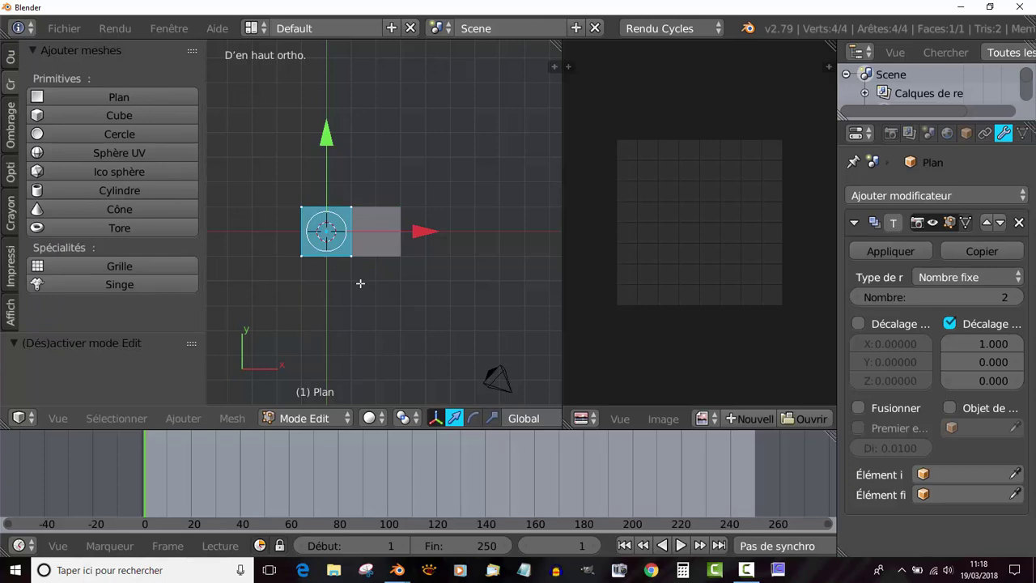
{"action": "key", "text": "r"}
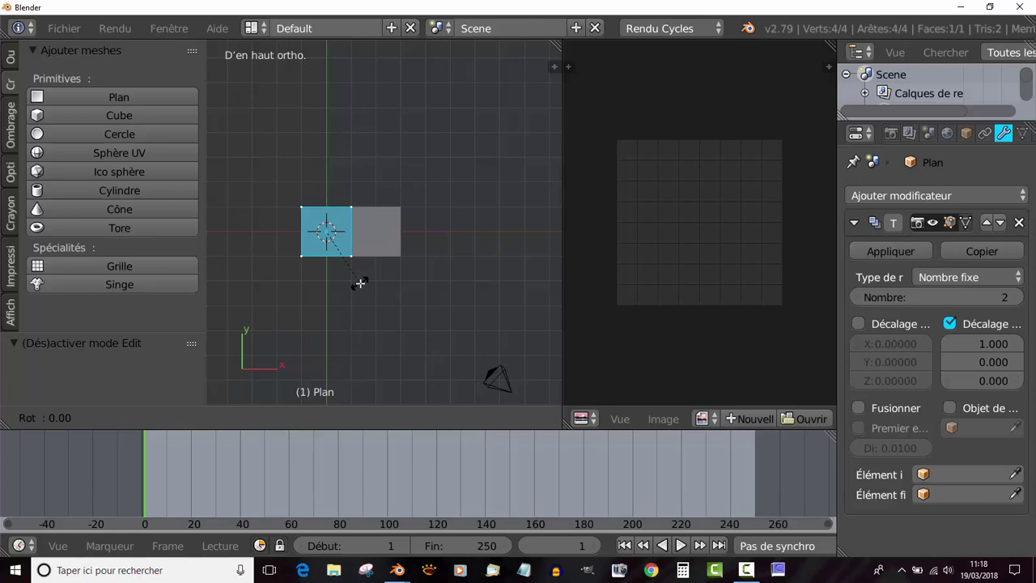
{"action": "key", "text": "z"}
{"action": "type", "text": "45"}
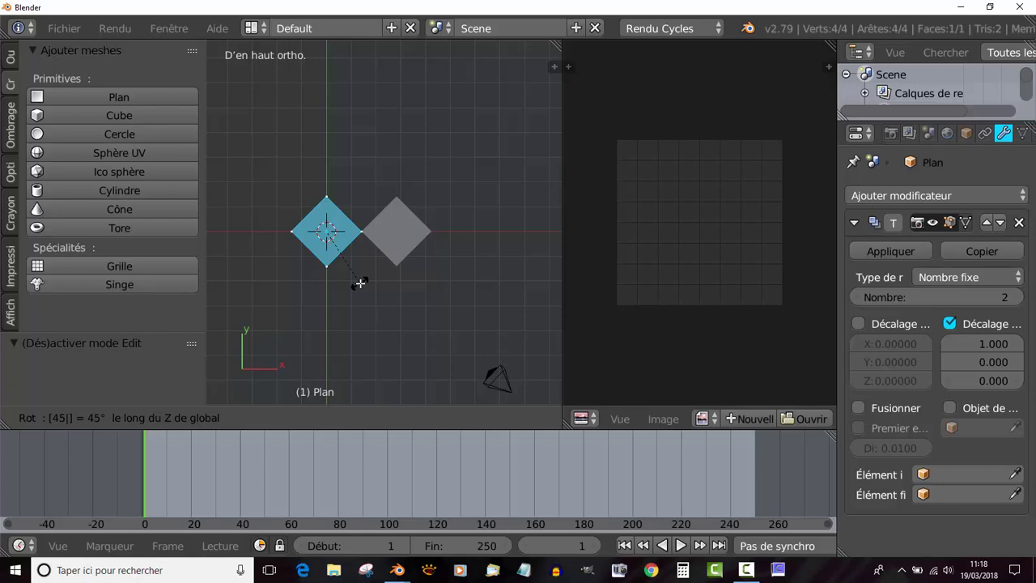
{"action": "key", "text": "Return"}
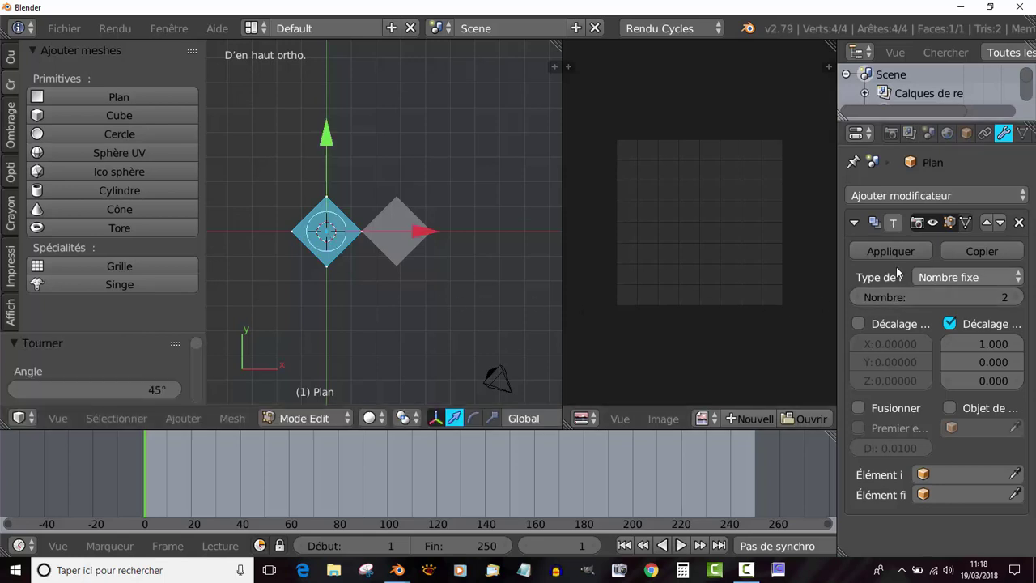
Step: Raise the Array modifier's copy count to 8, from 3 up to 8
{"action": "left_click_drag", "start_coordinate": [837, 243], "coordinate": [781, 245]}
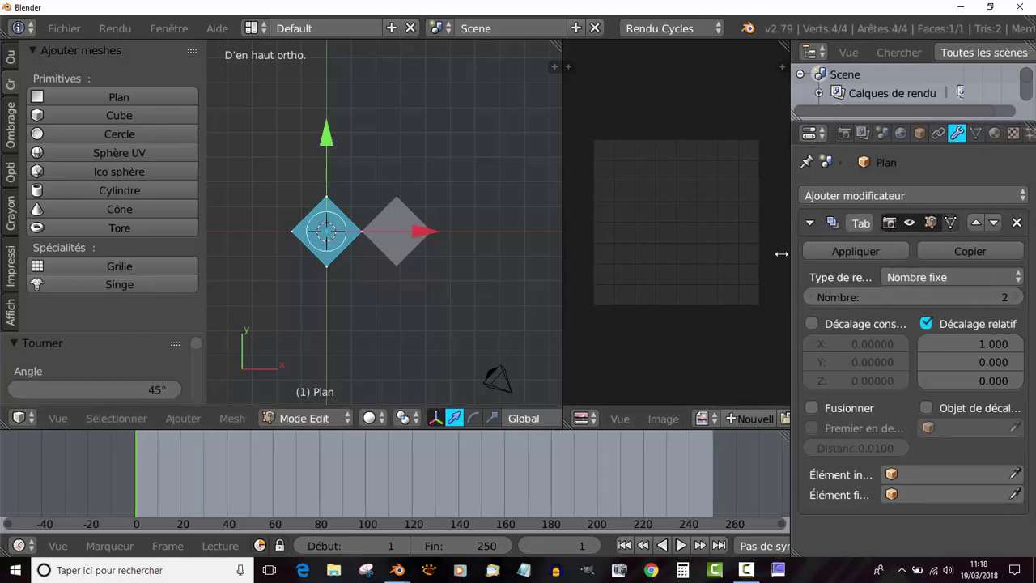
{"action": "left_click", "coordinate": [873, 295]}
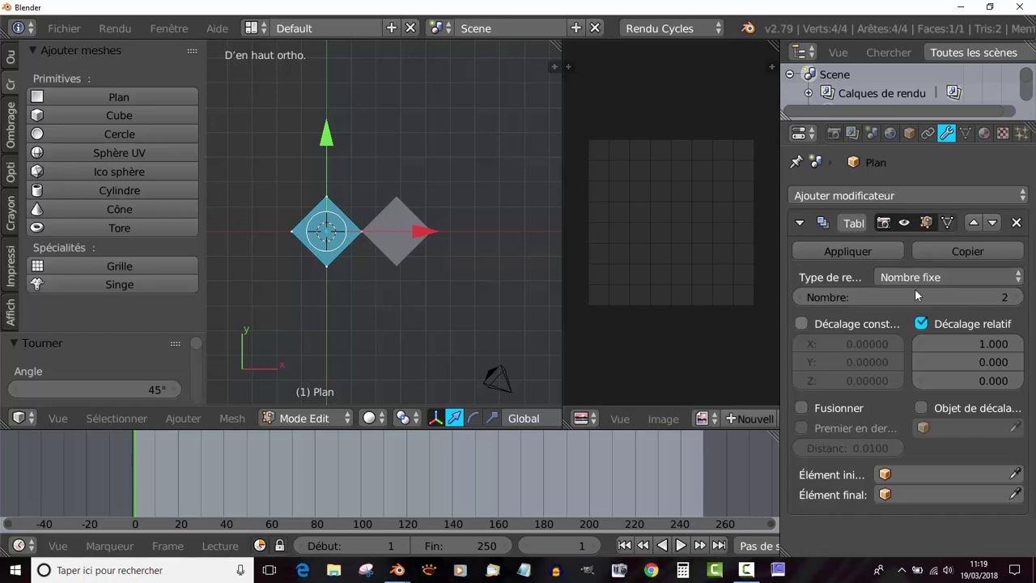
{"action": "type", "text": "3"}
{"action": "key", "text": "Return"}
{"action": "scroll", "coordinate": [518, 348], "scroll_direction": "down", "scroll_amount": 4}
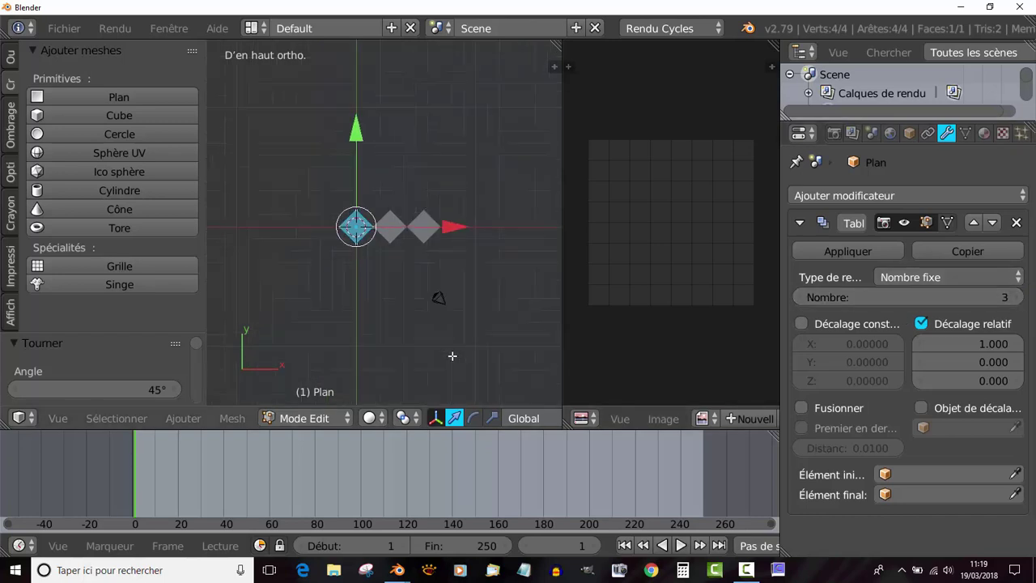
{"action": "left_click", "coordinate": [1017, 297]}
{"action": "left_click", "coordinate": [1017, 297]}
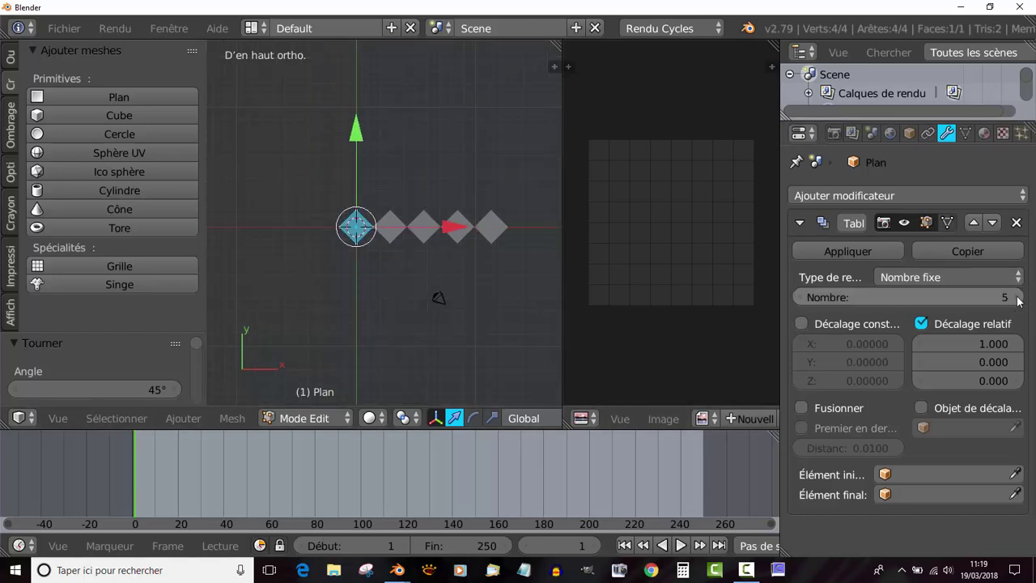
{"action": "left_click", "coordinate": [1016, 297]}
{"action": "left_click", "coordinate": [1017, 297]}
{"action": "left_click", "coordinate": [1016, 297]}
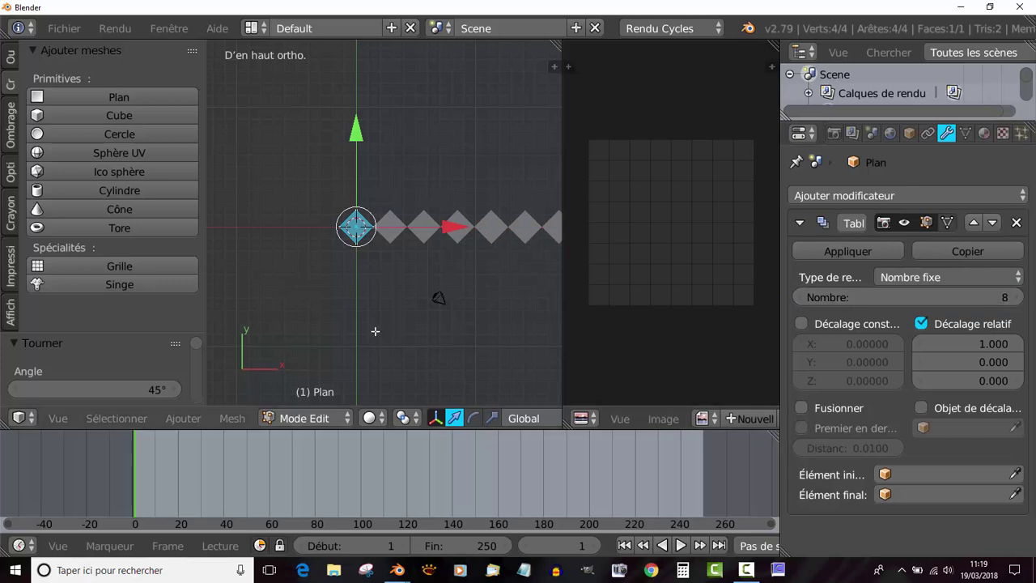
{"action": "scroll", "coordinate": [374, 331], "scroll_direction": "down", "scroll_amount": 3}
Step: Pan and zoom to frame the eight-diamond row and rebalance the side panel widths
{"action": "middle_click_drag", "start_coordinate": [490, 312], "coordinate": [435, 312], "text": "shift"}
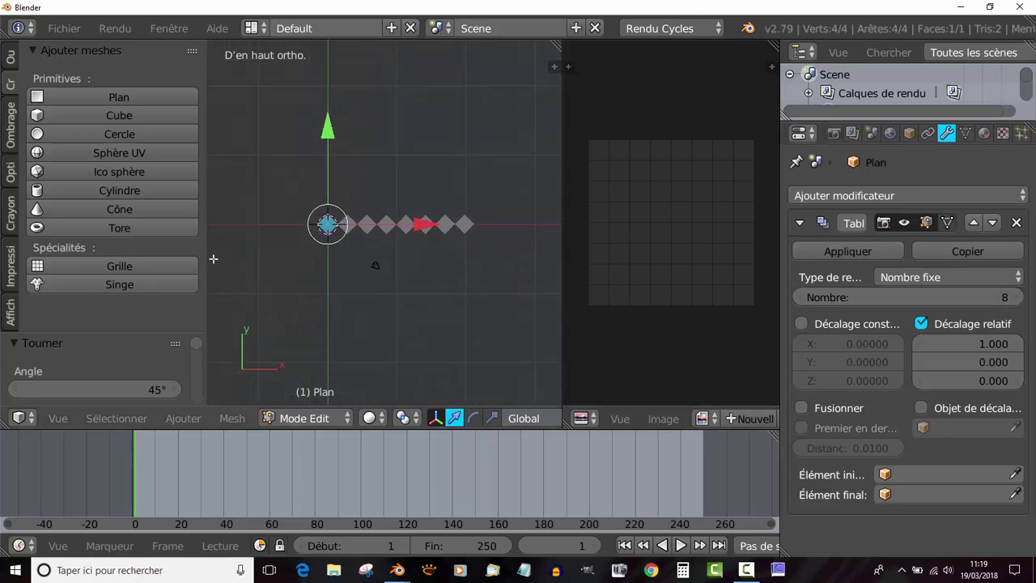
{"action": "left_click_drag", "start_coordinate": [204, 250], "coordinate": [102, 274]}
{"action": "scroll", "coordinate": [245, 287], "scroll_direction": "up", "scroll_amount": 3}
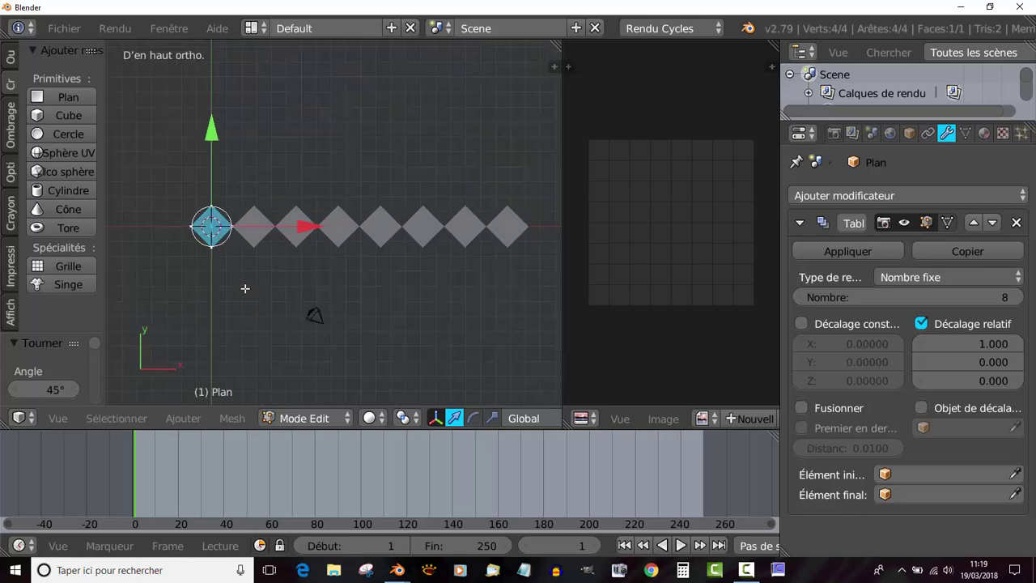
{"action": "scroll", "coordinate": [251, 289], "scroll_direction": "up", "scroll_amount": 1}
{"action": "scroll", "coordinate": [541, 301], "scroll_direction": "down", "scroll_amount": 1}
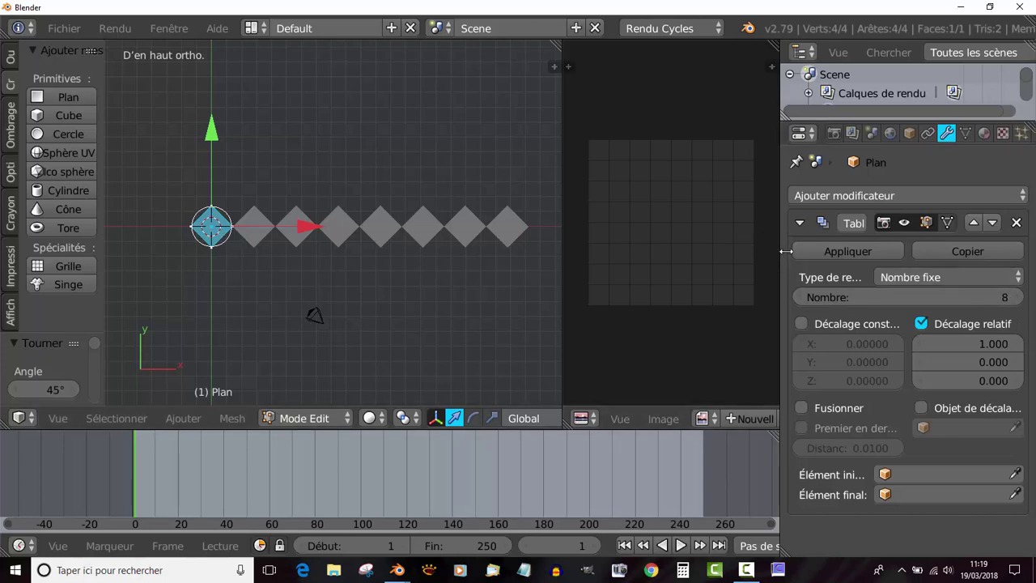
{"action": "left_click_drag", "start_coordinate": [780, 252], "coordinate": [891, 252]}
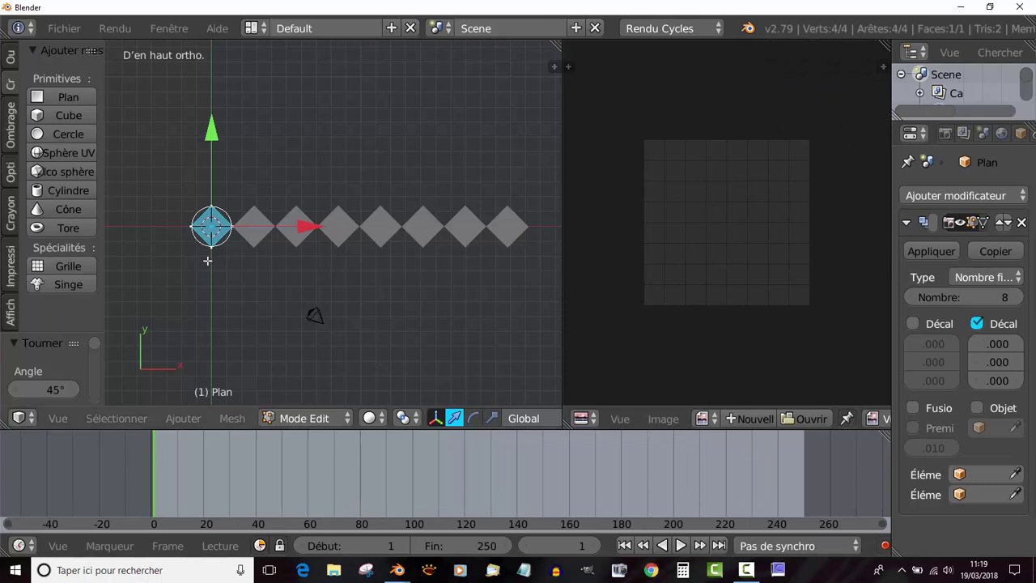
{"action": "middle_click_drag", "start_coordinate": [272, 286], "coordinate": [395, 294], "text": "shift"}
{"action": "scroll", "coordinate": [363, 300], "scroll_direction": "up", "scroll_amount": 2}
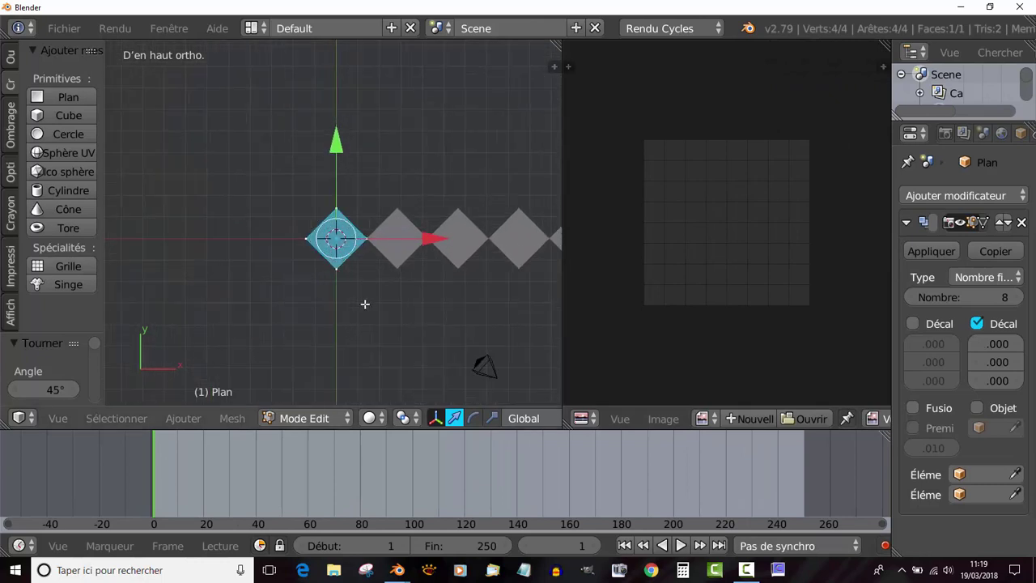
{"action": "scroll", "coordinate": [364, 300], "scroll_direction": "up", "scroll_amount": 2}
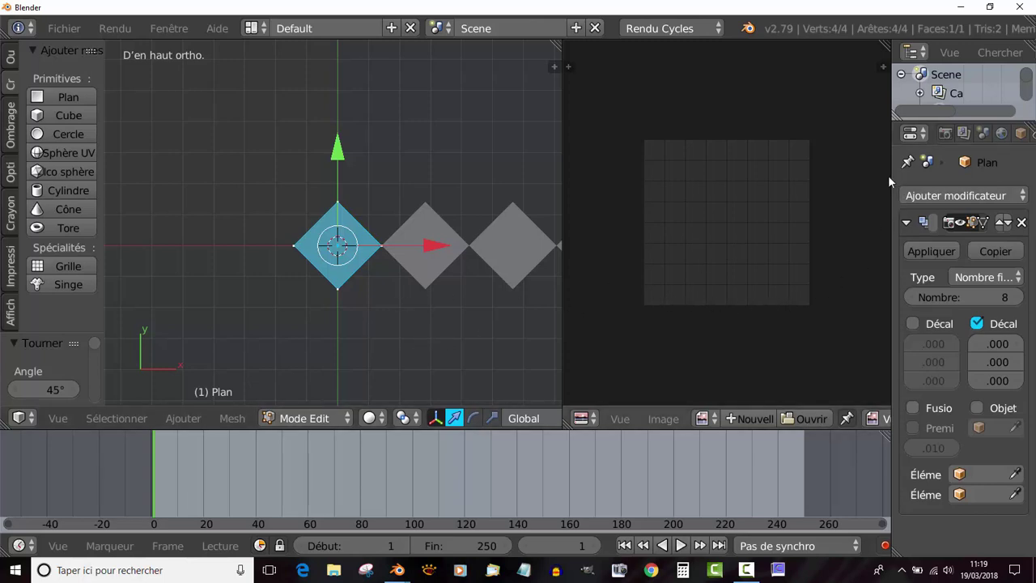
{"action": "left_click_drag", "start_coordinate": [892, 226], "coordinate": [716, 190]}
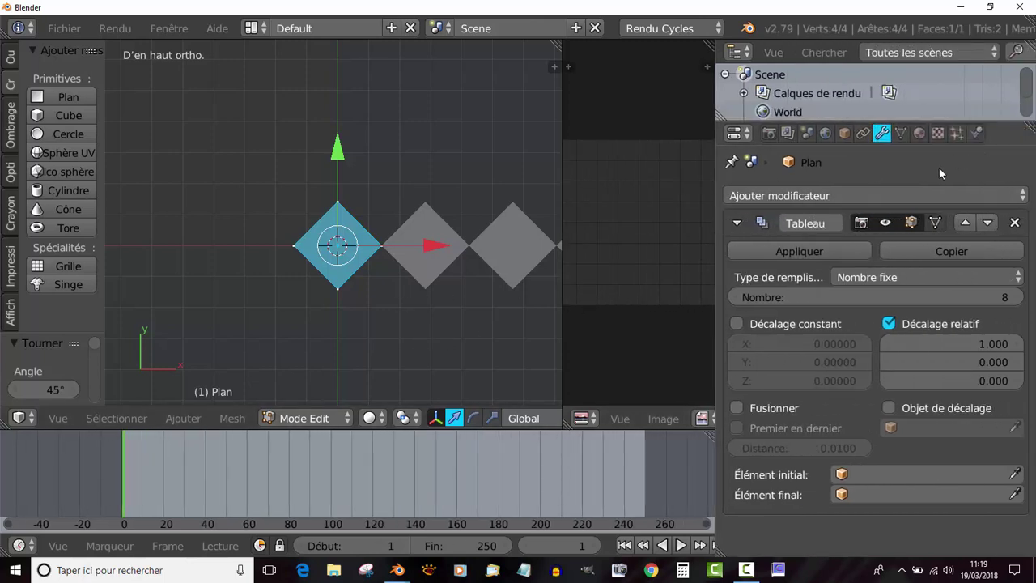
Step: Create a new BSDF guidé material whose Couleur de base uses an Image Texture, then browse for the image
{"action": "left_click", "coordinate": [919, 134]}
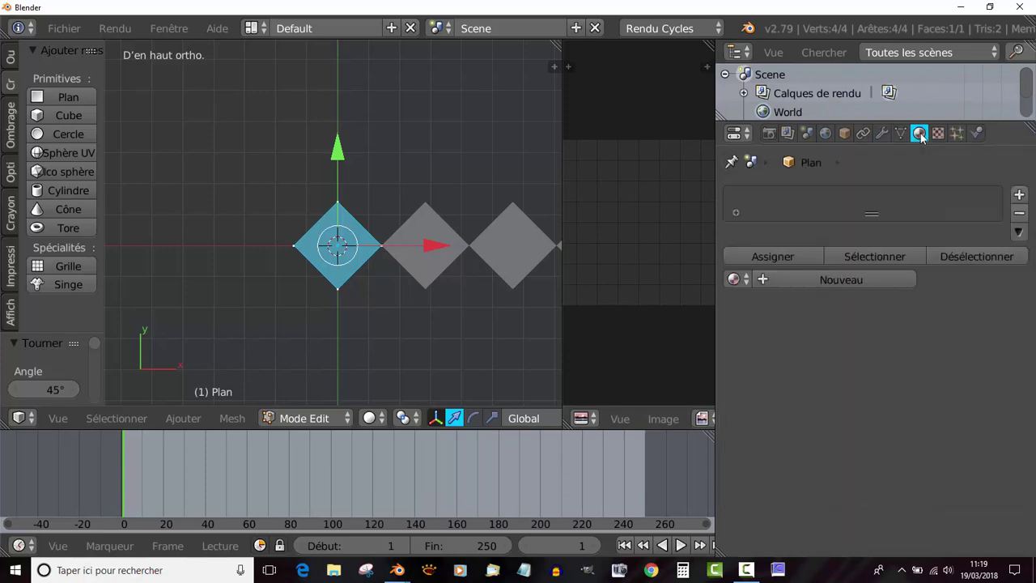
{"action": "left_click", "coordinate": [874, 279]}
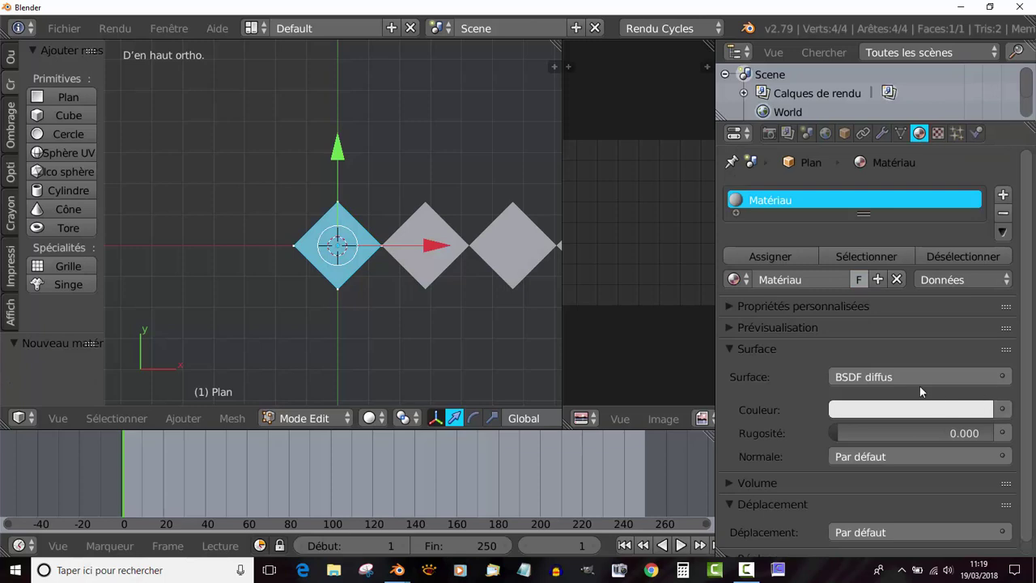
{"action": "left_click", "coordinate": [958, 377]}
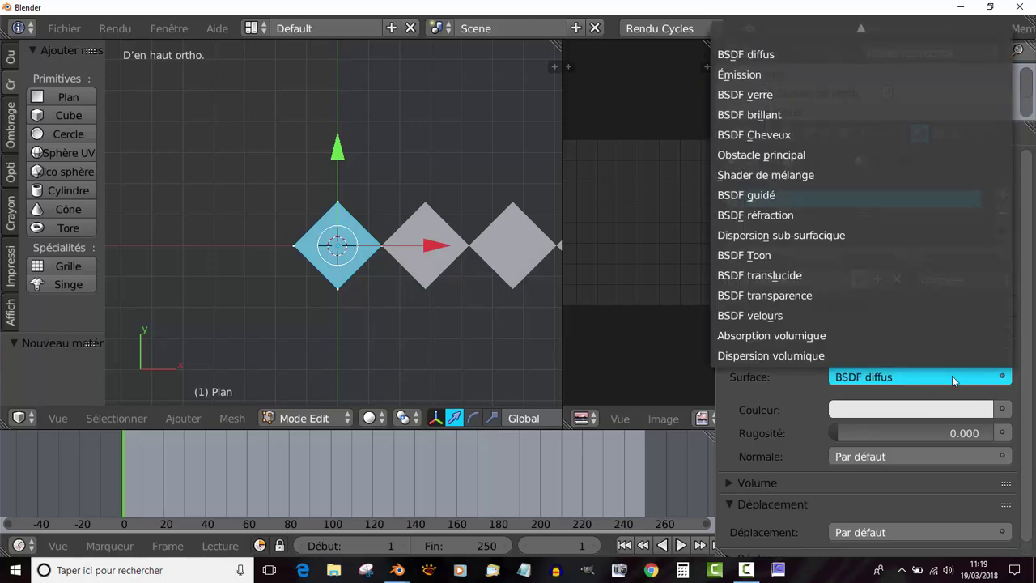
{"action": "left_click", "coordinate": [773, 196]}
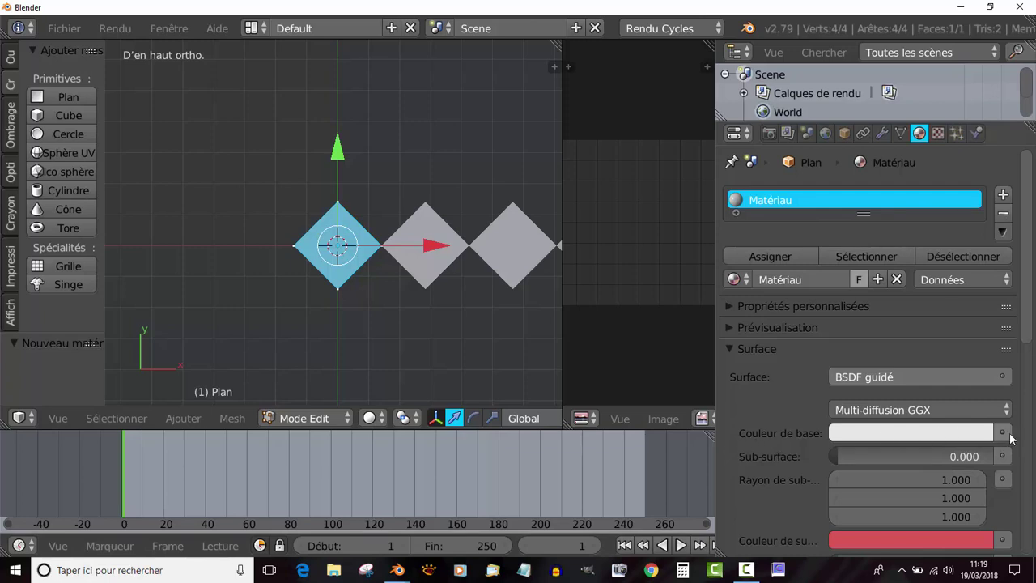
{"action": "left_click", "coordinate": [1003, 434]}
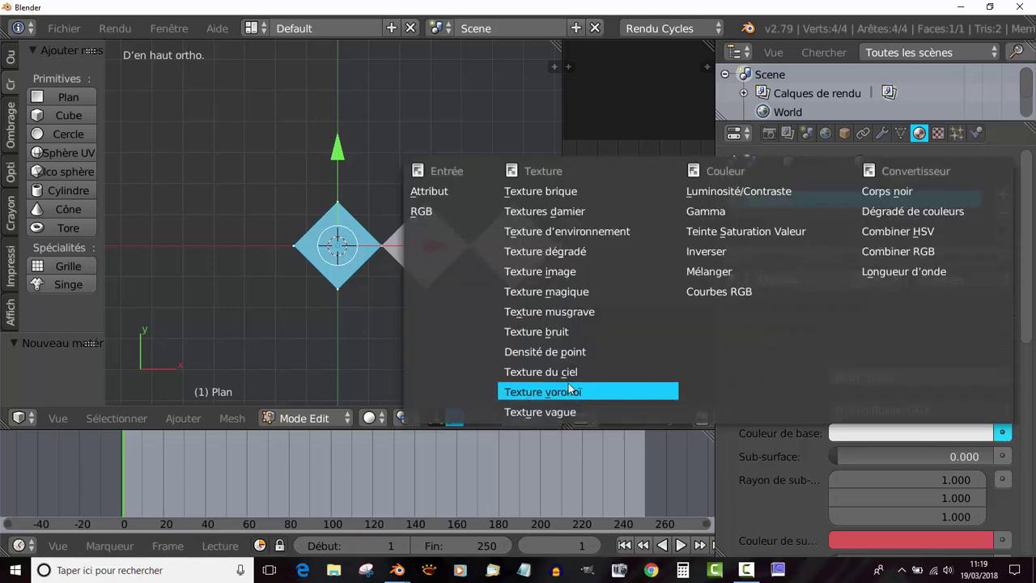
{"action": "left_click", "coordinate": [552, 272]}
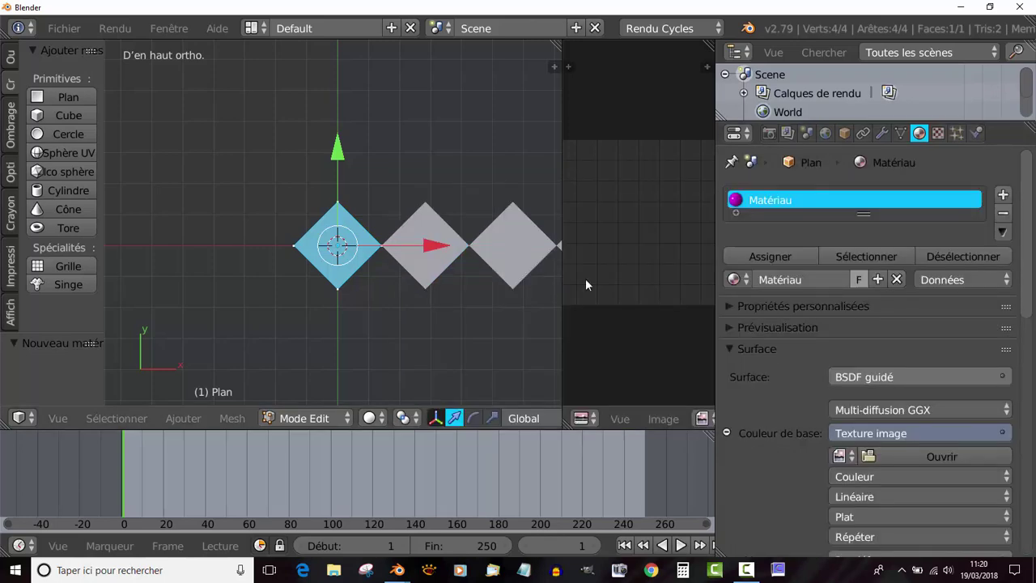
{"action": "left_click", "coordinate": [953, 455]}
Step: Open ananas-mûr-2121940.jpg from the Bureau folder as the texture image
{"action": "scroll", "coordinate": [77, 235], "scroll_direction": "down", "scroll_amount": 2}
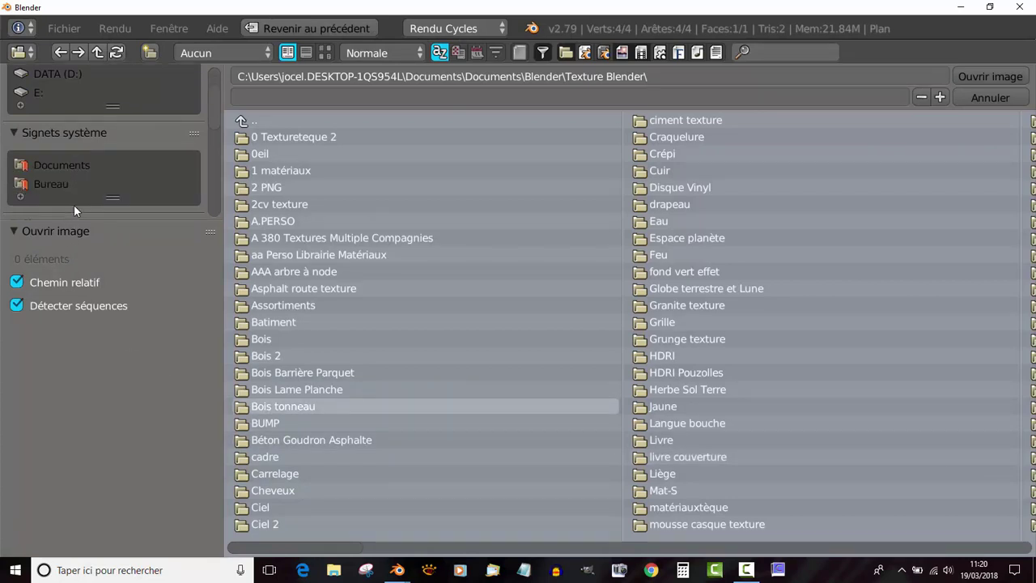
{"action": "scroll", "coordinate": [74, 206], "scroll_direction": "down", "scroll_amount": 1}
{"action": "left_click", "coordinate": [60, 158]}
{"action": "left_click", "coordinate": [324, 53]}
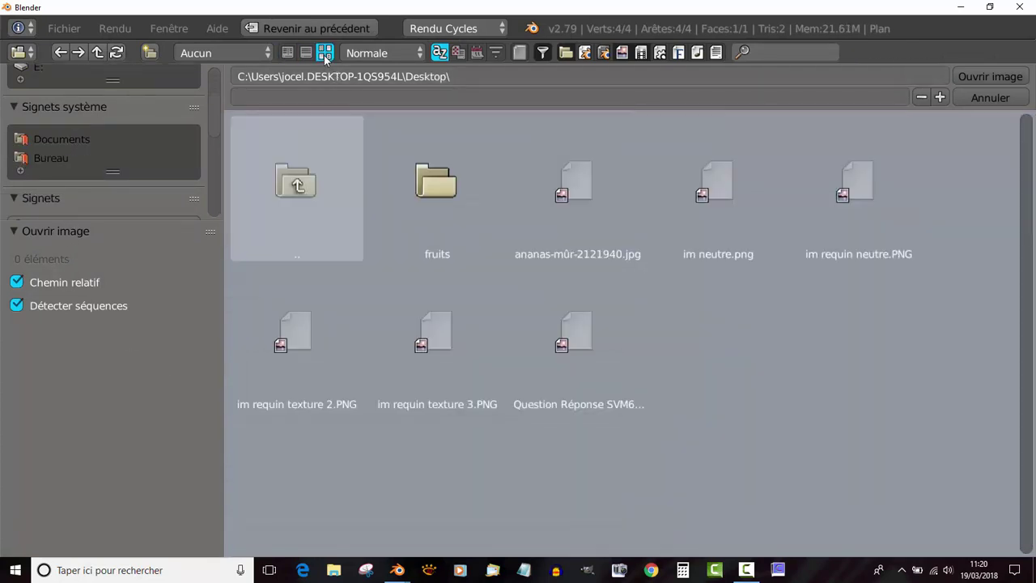
{"action": "left_click", "coordinate": [568, 193]}
{"action": "left_click", "coordinate": [995, 77]}
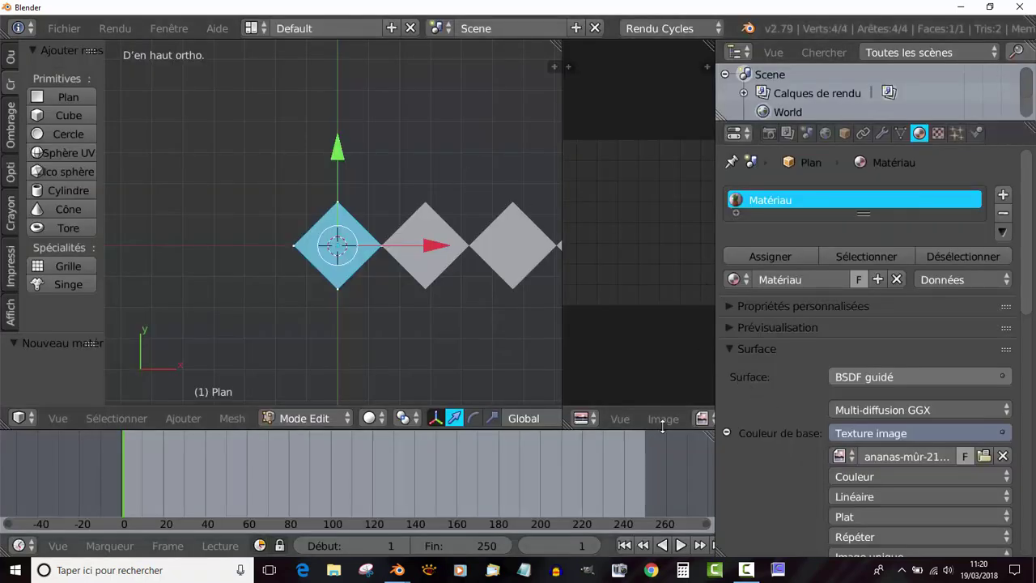
Step: Show ananas-mûr-2121940.jpg in the widened image editor, zoomed onto the fruit's scaly body
{"action": "left_click_drag", "start_coordinate": [717, 364], "coordinate": [818, 356]}
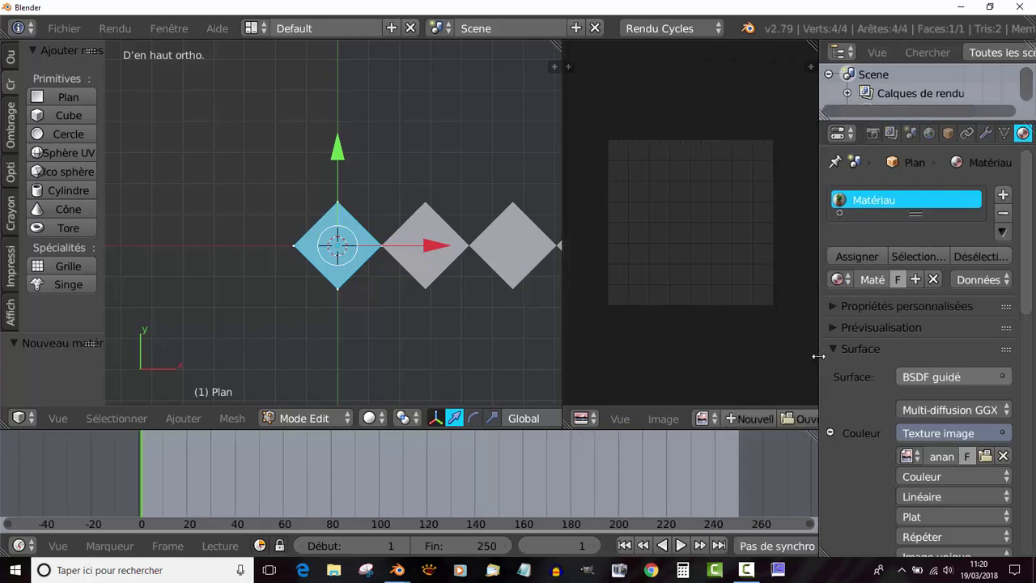
{"action": "left_click", "coordinate": [702, 419]}
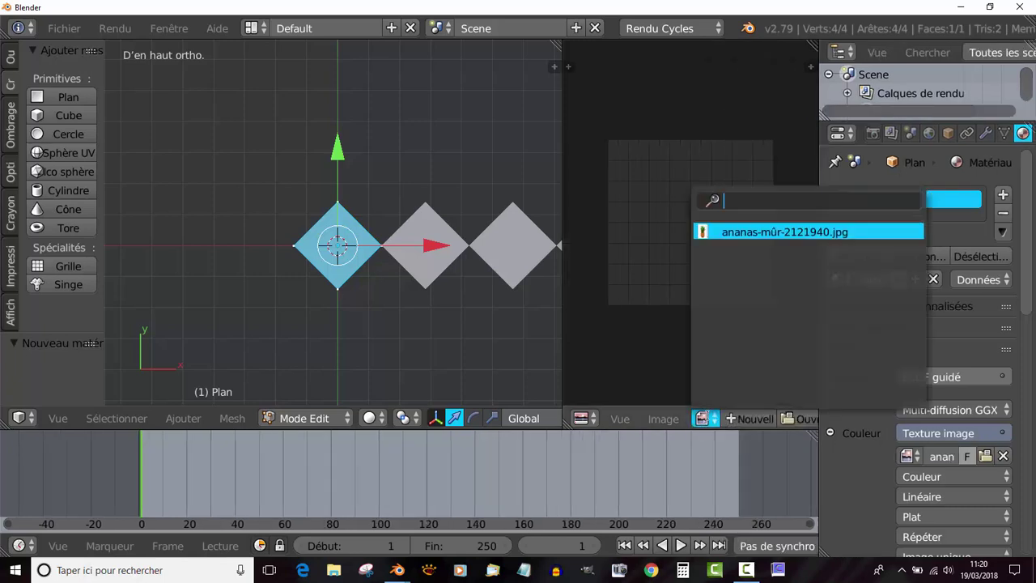
{"action": "left_click", "coordinate": [744, 233]}
{"action": "scroll", "coordinate": [810, 266], "scroll_direction": "down", "scroll_amount": 4}
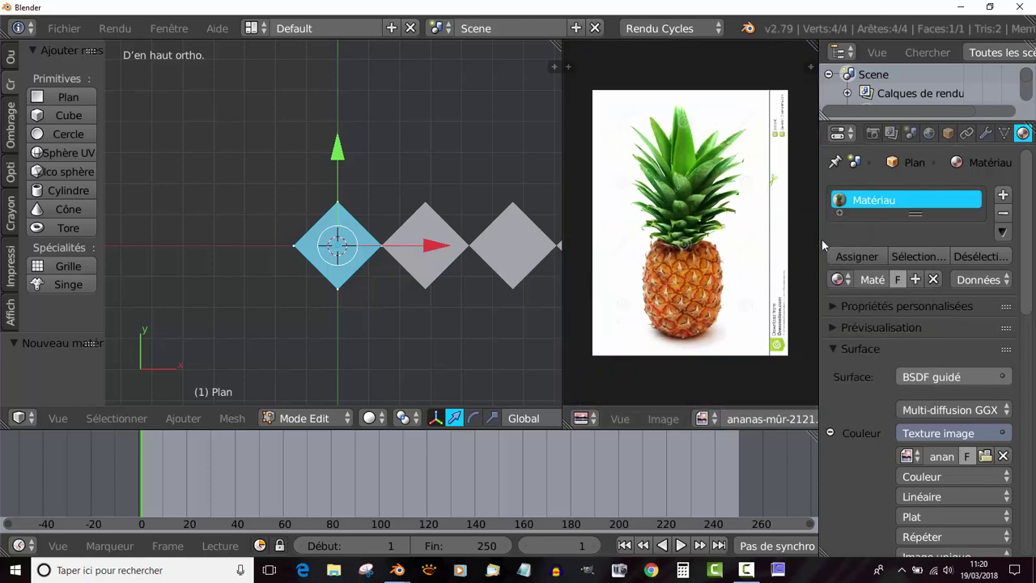
{"action": "left_click_drag", "start_coordinate": [819, 241], "coordinate": [900, 241]}
{"action": "scroll", "coordinate": [794, 317], "scroll_direction": "up", "scroll_amount": 2}
{"action": "scroll", "coordinate": [793, 317], "scroll_direction": "up", "scroll_amount": 1}
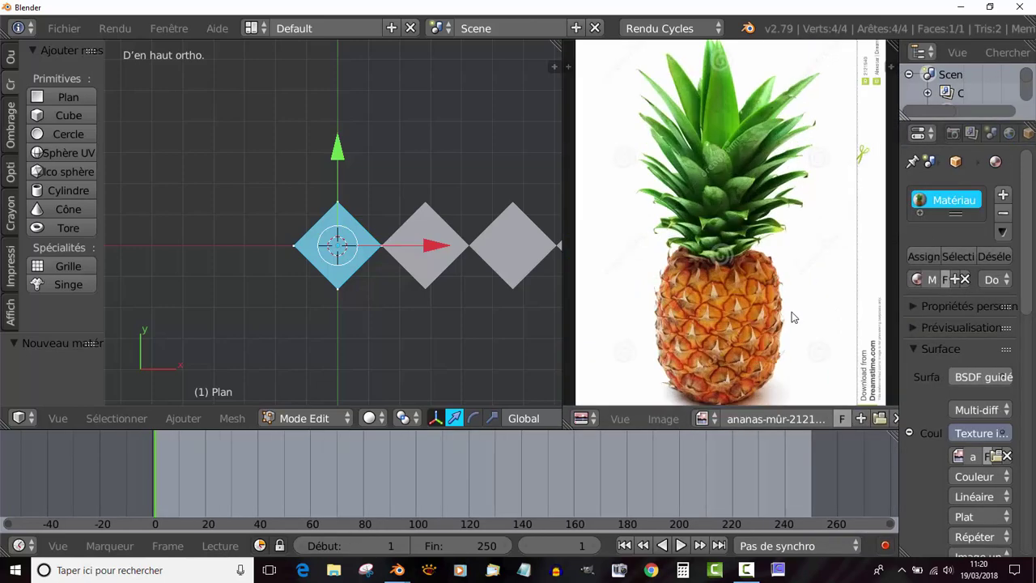
{"action": "scroll", "coordinate": [793, 318], "scroll_direction": "down", "scroll_amount": 1}
{"action": "scroll", "coordinate": [765, 348], "scroll_direction": "up", "scroll_amount": 3}
{"action": "scroll", "coordinate": [765, 347], "scroll_direction": "up", "scroll_amount": 1}
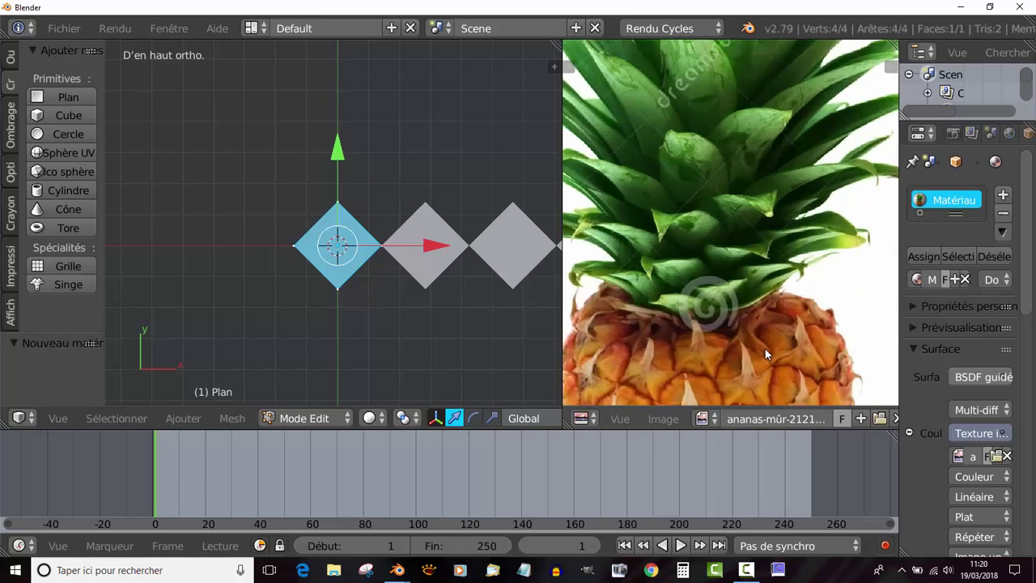
{"action": "mouse_move", "coordinate": [764, 347]}
{"action": "middle_mouse_down"}
{"action": "mouse_move", "coordinate": [746, 140]}
{"action": "mouse_move", "coordinate": [780, 124]}
{"action": "middle_mouse_up"}
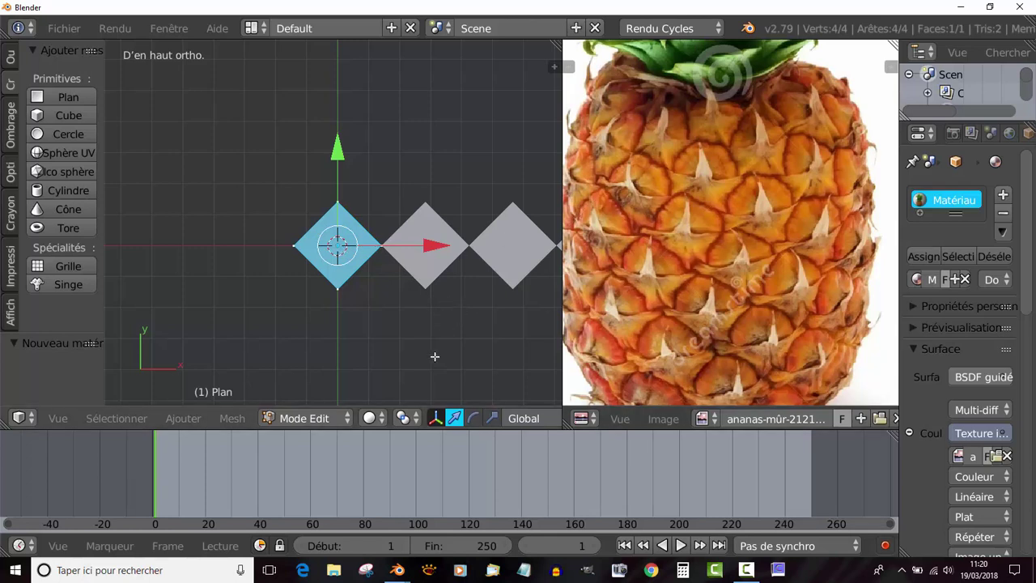
{"action": "left_click", "coordinate": [237, 419]}
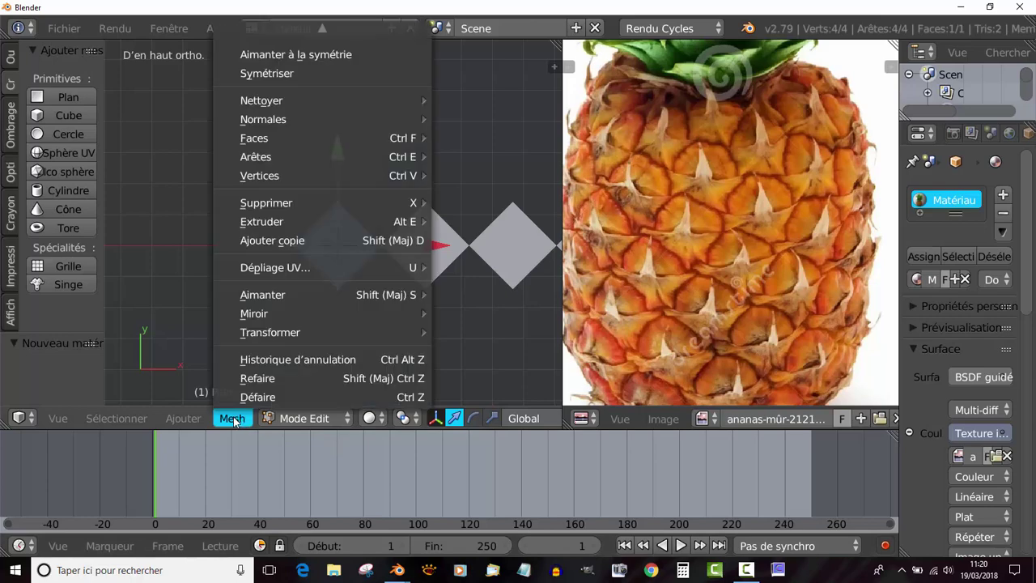
{"action": "mouse_move", "coordinate": [276, 267]}
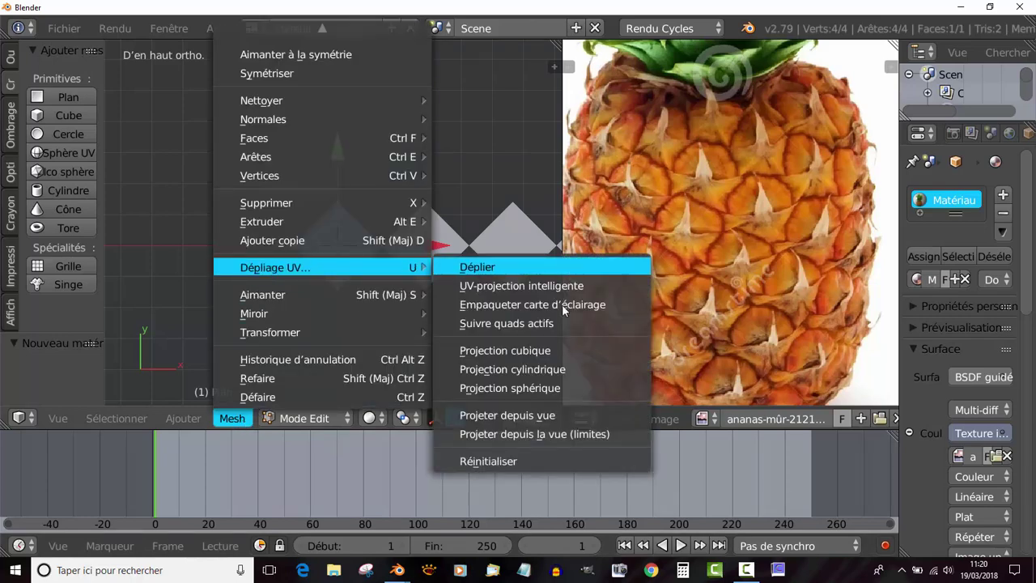
Step: Project the diamond's UVs with Projeter depuis vue and move the UV island onto the fruit's skin
{"action": "left_click", "coordinate": [525, 416]}
{"action": "scroll", "coordinate": [756, 258], "scroll_direction": "down", "scroll_amount": 4}
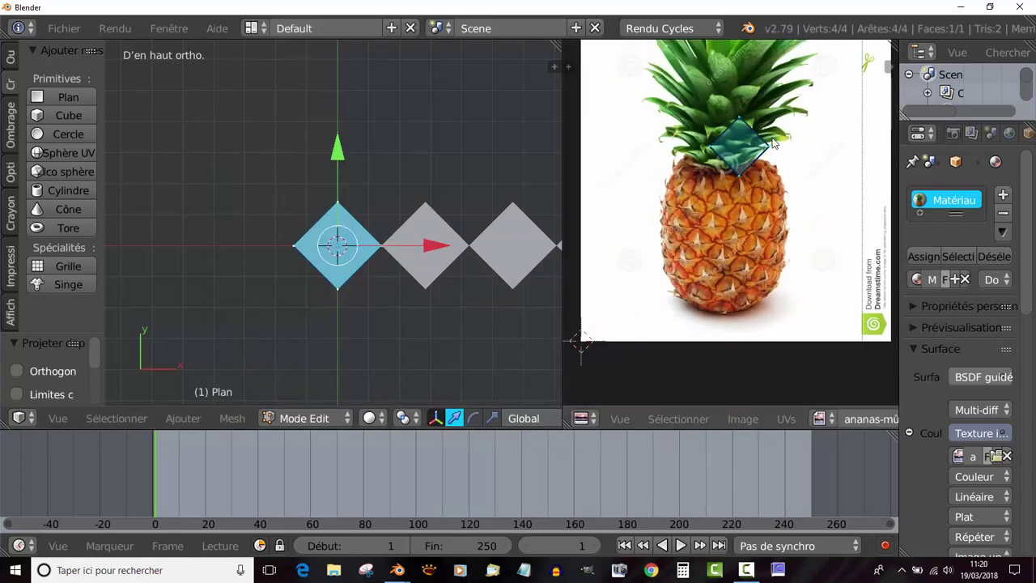
{"action": "key", "text": "g"}
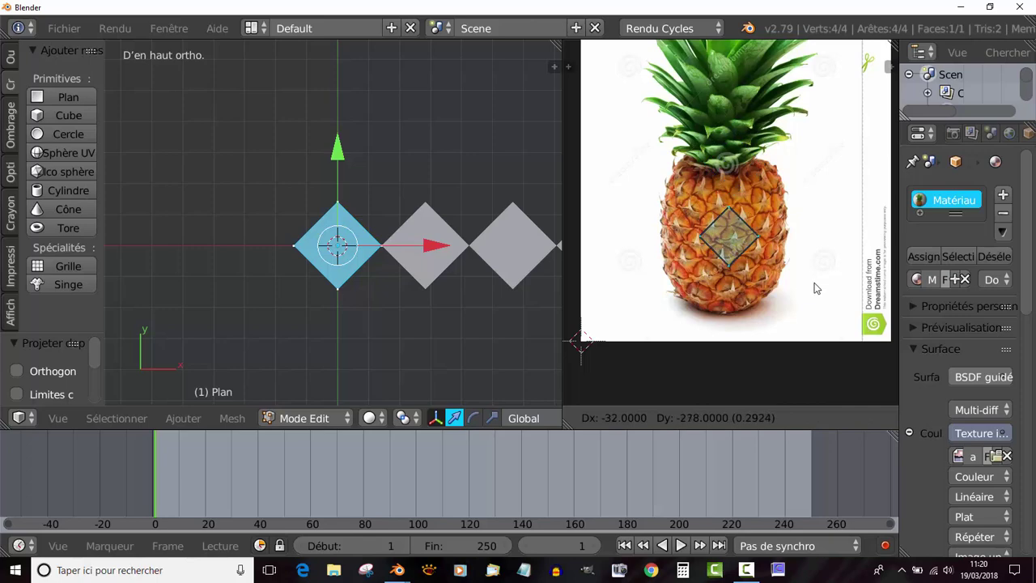
{"action": "left_click", "coordinate": [812, 289]}
{"action": "scroll", "coordinate": [808, 291], "scroll_direction": "up", "scroll_amount": 5}
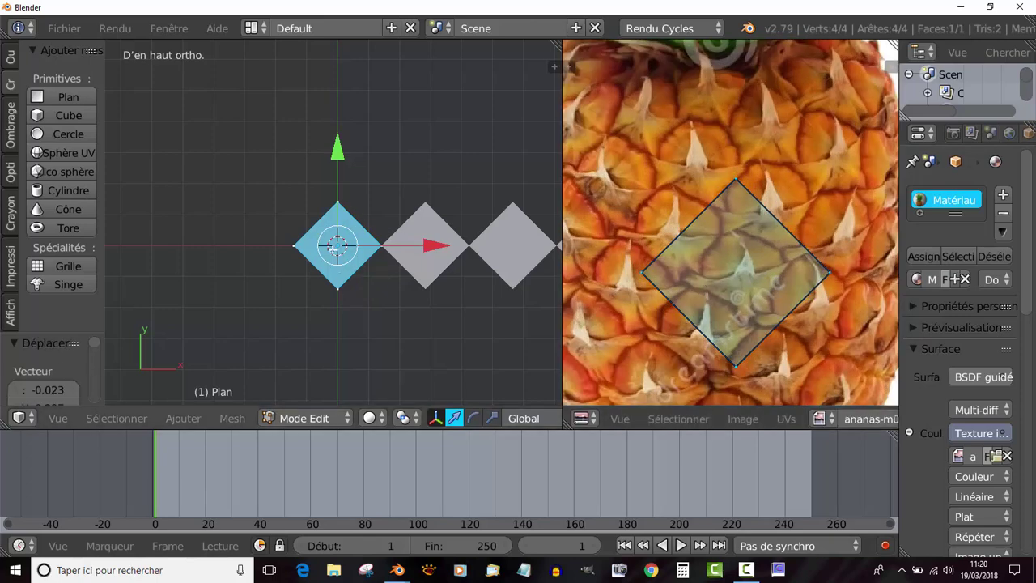
{"action": "scroll", "coordinate": [357, 242], "scroll_direction": "up", "scroll_amount": 1}
{"action": "scroll", "coordinate": [388, 231], "scroll_direction": "up", "scroll_amount": 1}
{"action": "scroll", "coordinate": [429, 217], "scroll_direction": "up", "scroll_amount": 1}
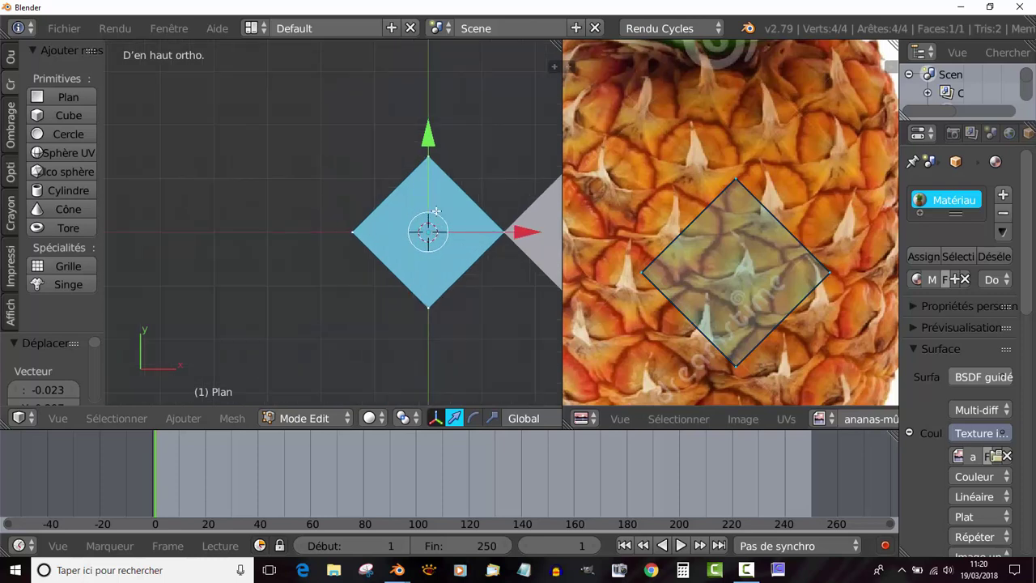
Step: Add two centred loop cuts to split the diamond into four quads, then select all vertices
{"action": "key", "text": "ctrl+r"}
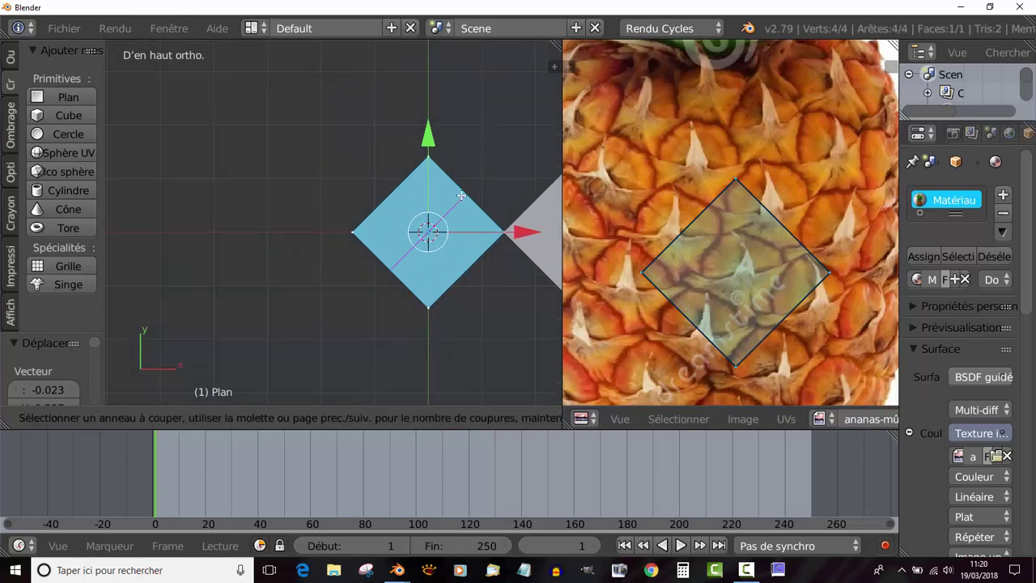
{"action": "left_click", "coordinate": [461, 195]}
{"action": "right_click", "coordinate": [463, 193]}
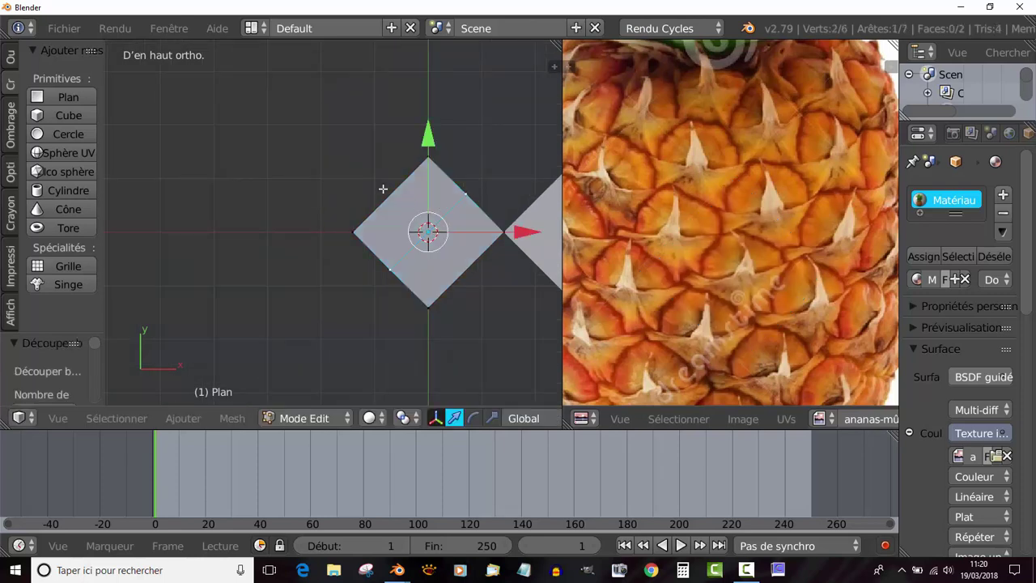
{"action": "key", "text": "ctrl+r"}
{"action": "left_click", "coordinate": [472, 266]}
{"action": "right_click", "coordinate": [472, 265]}
{"action": "left_click", "coordinate": [471, 265]}
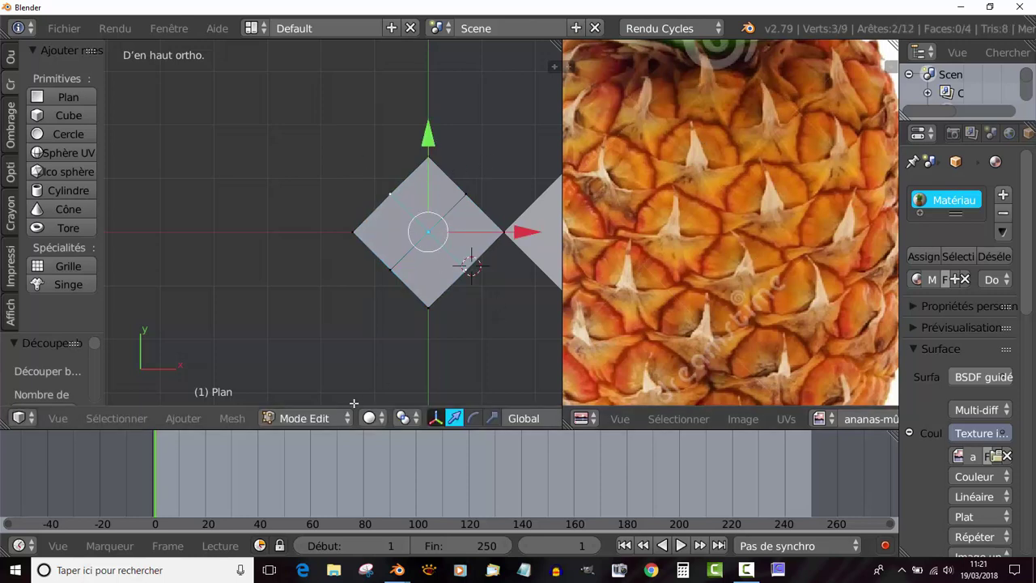
{"action": "key", "text": "a"}
{"action": "key", "text": "a"}
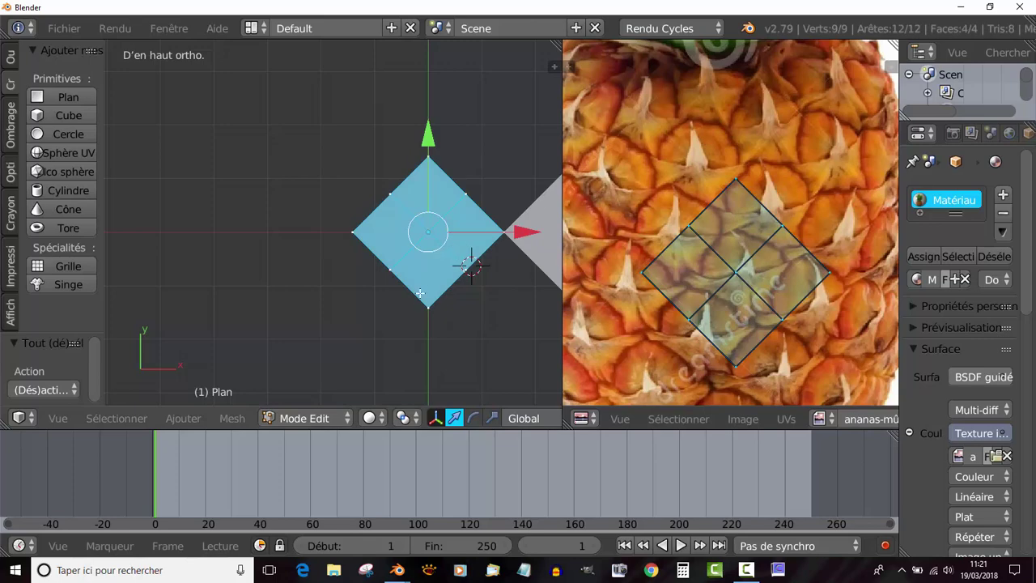
{"action": "left_click", "coordinate": [249, 421]}
{"action": "mouse_move", "coordinate": [275, 267]}
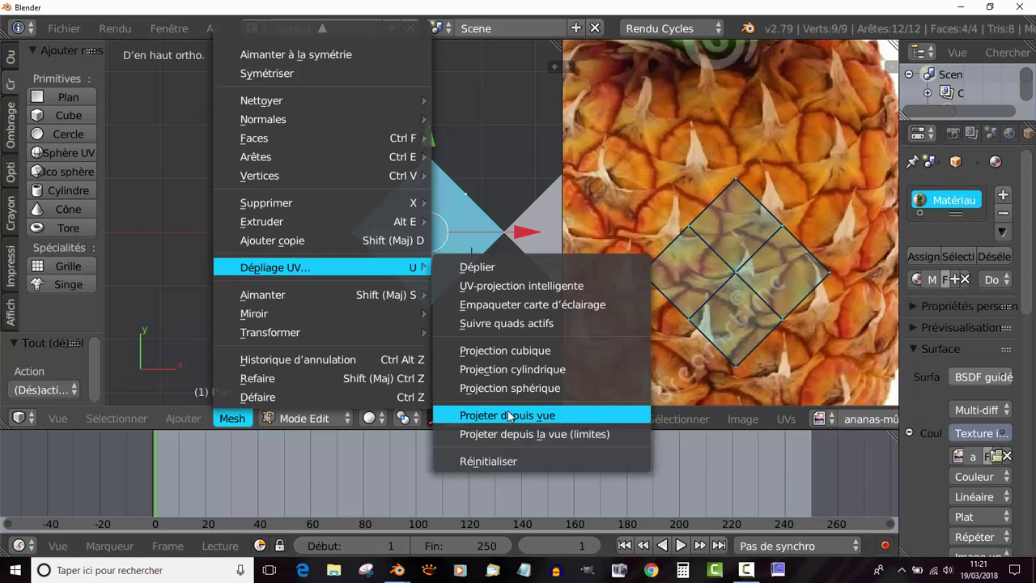
Step: Project the four-quad UVs from the top view, then move and shrink them onto the fruit's centre
{"action": "left_click", "coordinate": [508, 415]}
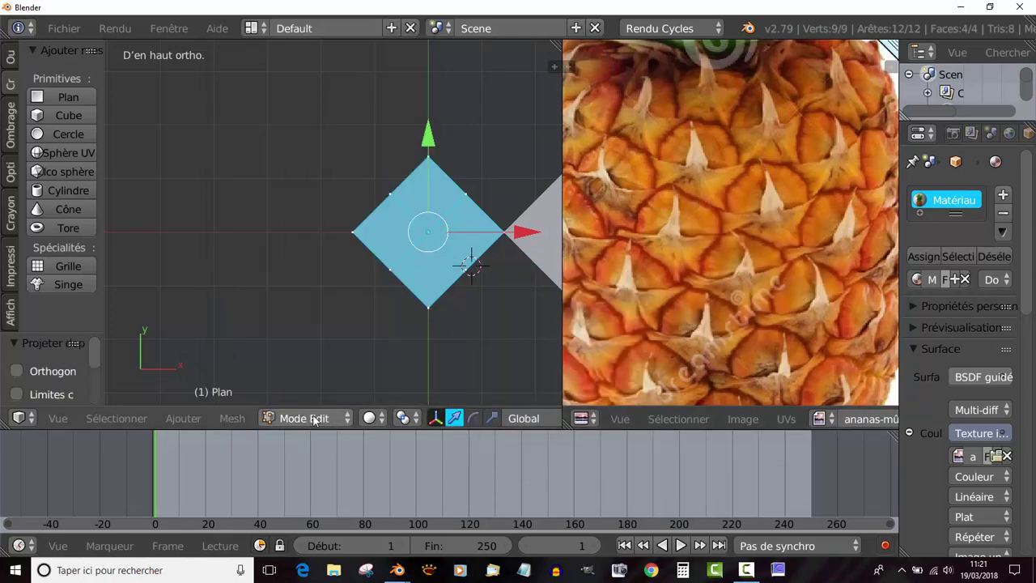
{"action": "scroll", "coordinate": [690, 310], "scroll_direction": "down", "scroll_amount": 5}
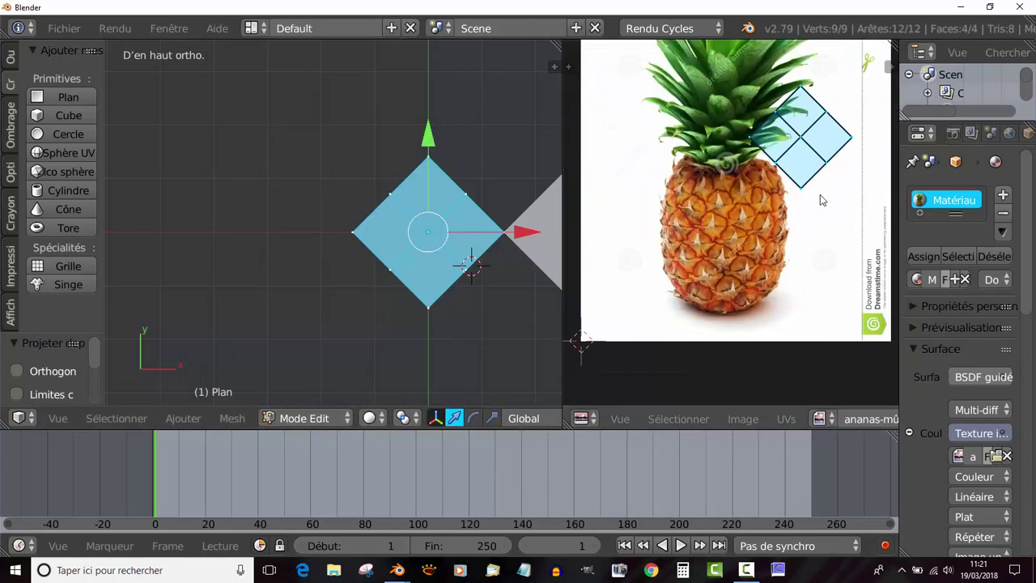
{"action": "key", "text": "g"}
{"action": "left_click", "coordinate": [748, 289]}
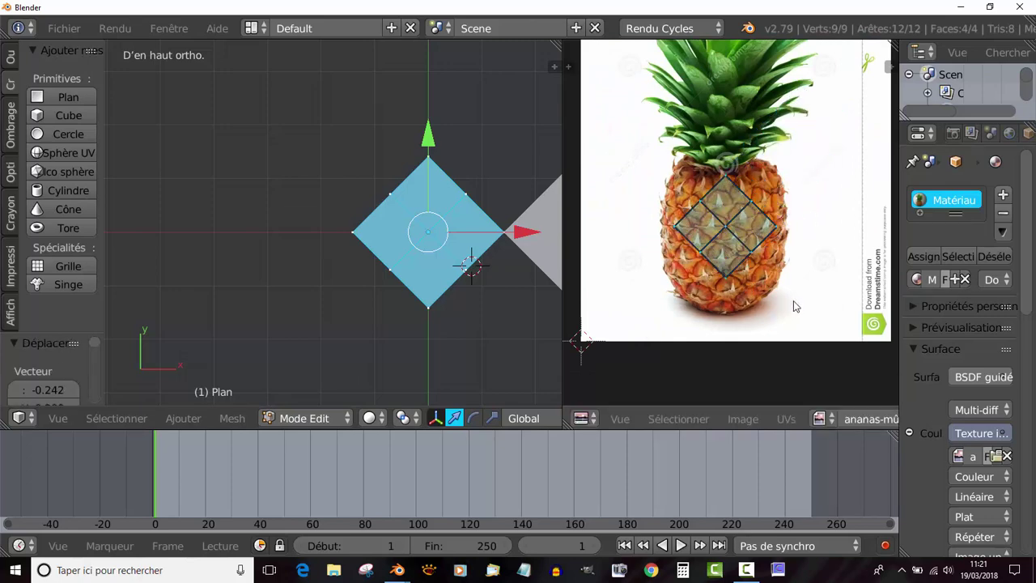
{"action": "key", "text": "s"}
{"action": "left_click", "coordinate": [745, 253]}
Step: Zoom into the pineapple image and centre the UV grid over a single spike
{"action": "scroll", "coordinate": [751, 257], "scroll_direction": "up", "scroll_amount": 3}
{"action": "scroll", "coordinate": [751, 258], "scroll_direction": "up", "scroll_amount": 2}
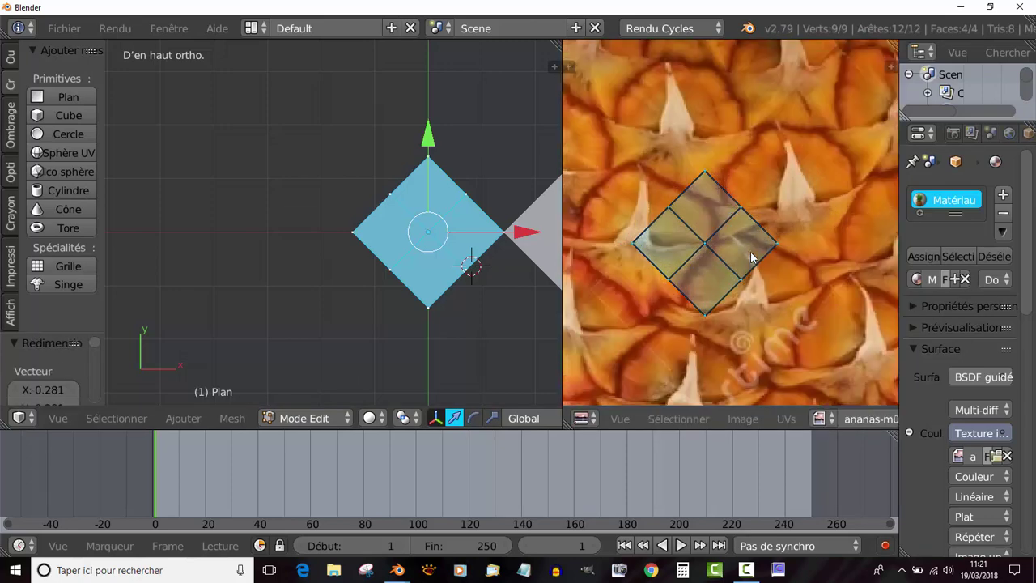
{"action": "scroll", "coordinate": [745, 247], "scroll_direction": "up", "scroll_amount": 1}
{"action": "scroll", "coordinate": [738, 237], "scroll_direction": "up", "scroll_amount": 1}
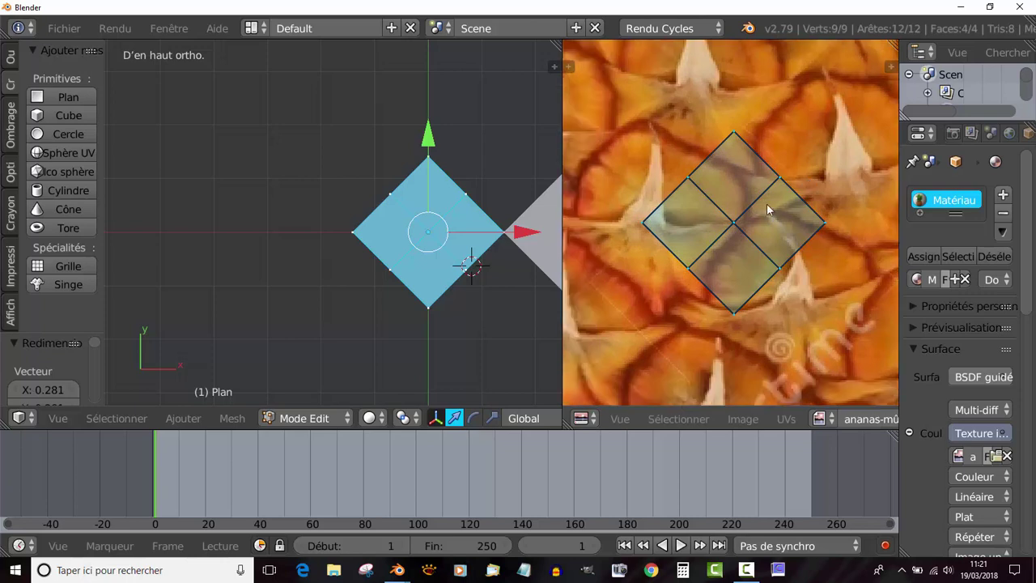
{"action": "middle_click_drag", "start_coordinate": [729, 254], "coordinate": [786, 251]}
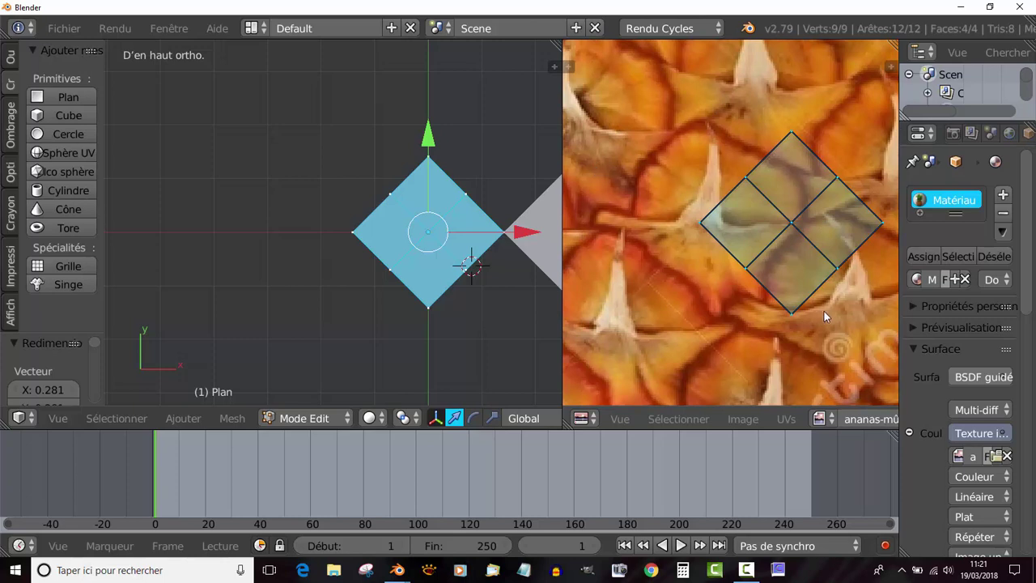
{"action": "key", "text": "g"}
{"action": "left_click", "coordinate": [745, 299]}
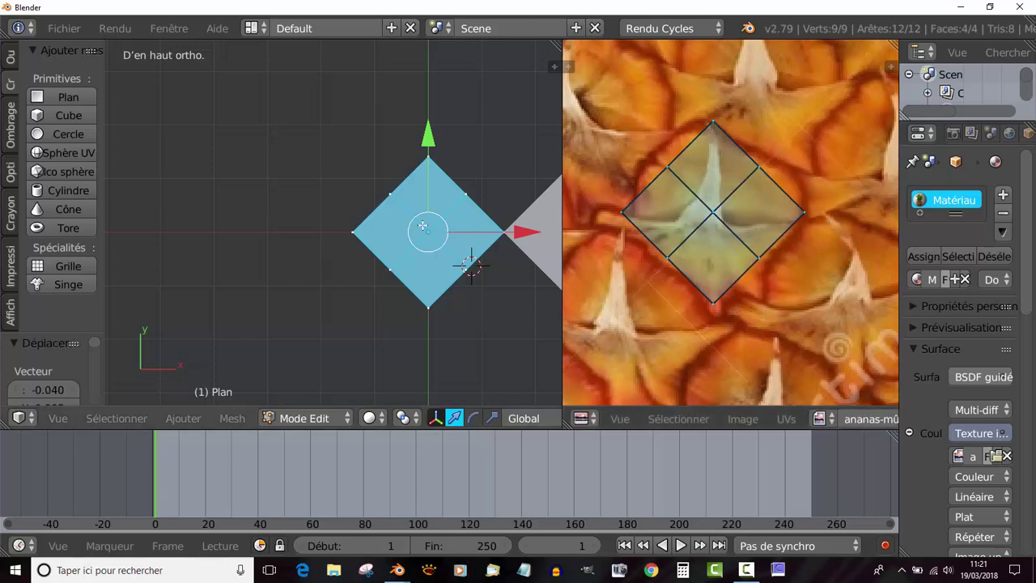
Step: Deselect all UV points and drag the right and bottom UV vertices onto the scale's edges
{"action": "key", "text": "a"}
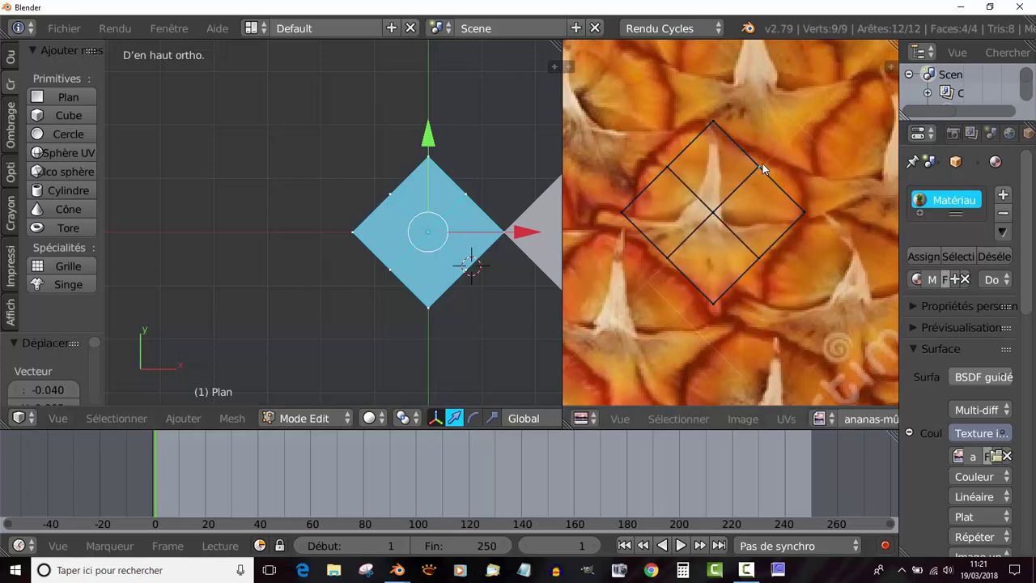
{"action": "right_click_drag", "start_coordinate": [761, 167], "coordinate": [769, 162]}
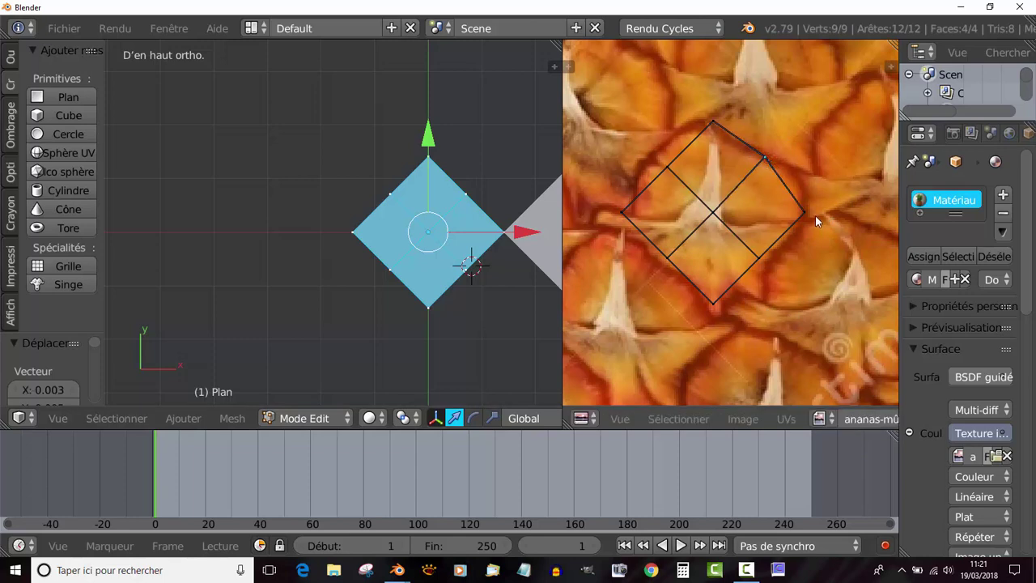
{"action": "right_click_drag", "start_coordinate": [800, 206], "coordinate": [808, 190]}
{"action": "right_click_drag", "start_coordinate": [764, 254], "coordinate": [777, 267]}
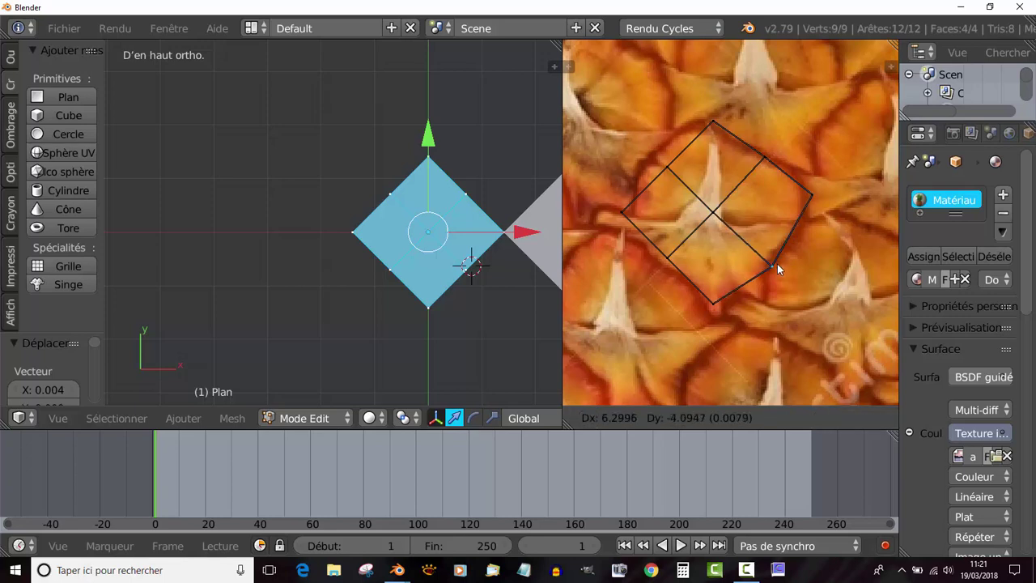
{"action": "right_click_drag", "start_coordinate": [778, 265], "coordinate": [791, 253]}
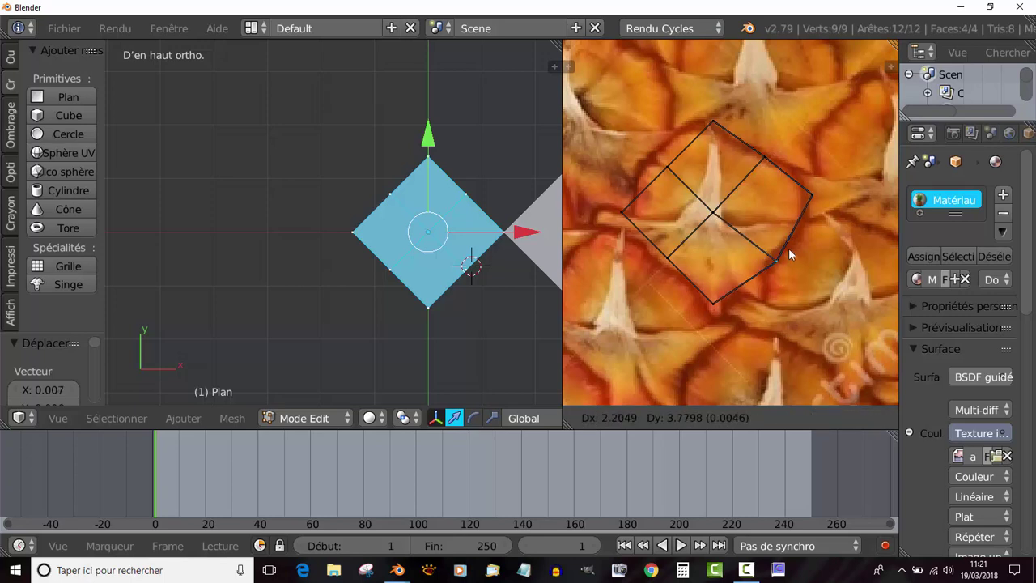
{"action": "right_click_drag", "start_coordinate": [715, 306], "coordinate": [717, 315]}
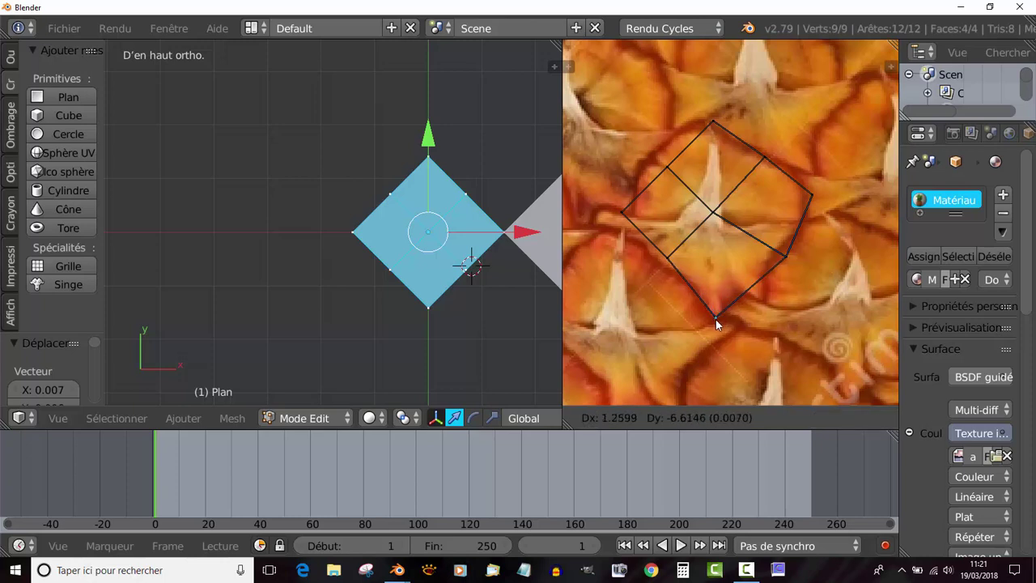
{"action": "right_click_drag", "start_coordinate": [717, 316], "coordinate": [715, 319]}
Step: Pull the left and top UV vertices outward to finish tracing the scale outline
{"action": "right_click_drag", "start_coordinate": [667, 264], "coordinate": [657, 268]}
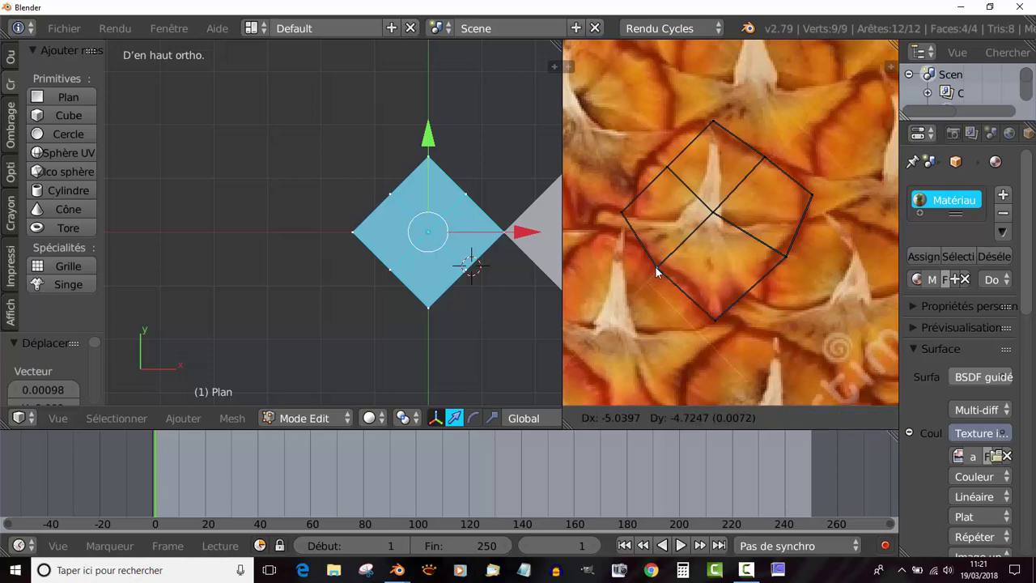
{"action": "right_click_drag", "start_coordinate": [669, 166], "coordinate": [651, 151]}
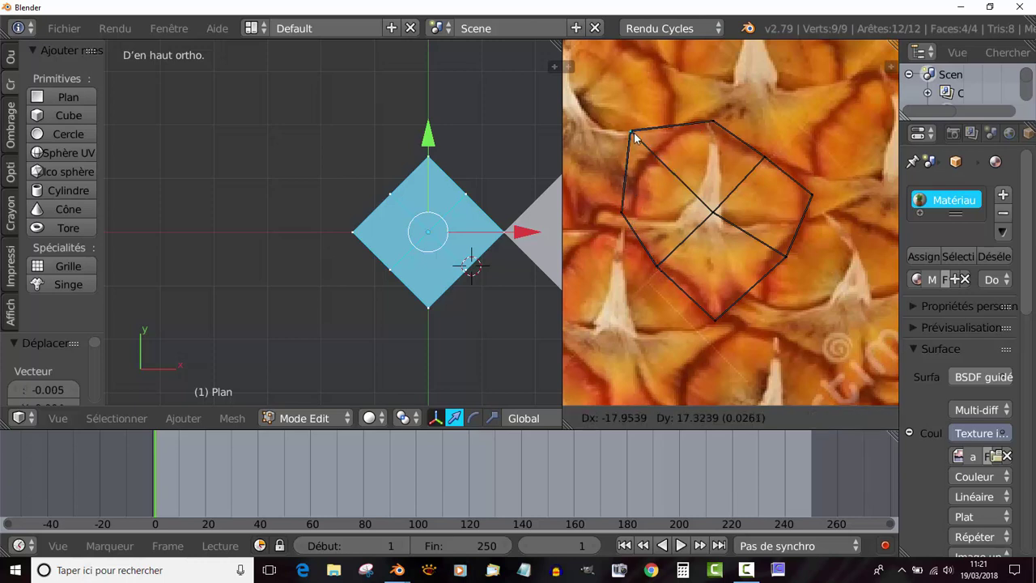
{"action": "right_click_drag", "start_coordinate": [616, 218], "coordinate": [628, 208]}
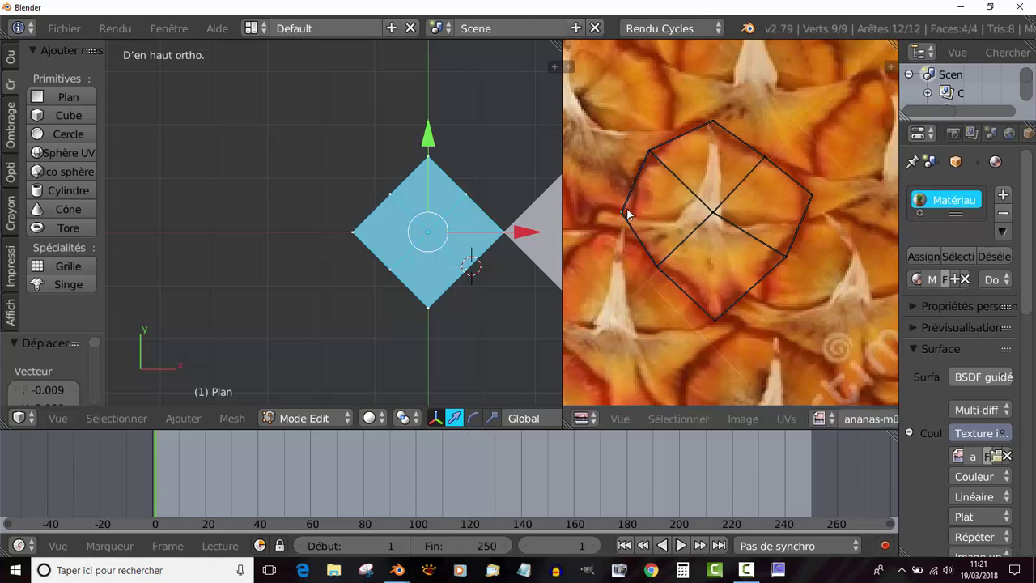
{"action": "right_click_drag", "start_coordinate": [718, 122], "coordinate": [703, 116]}
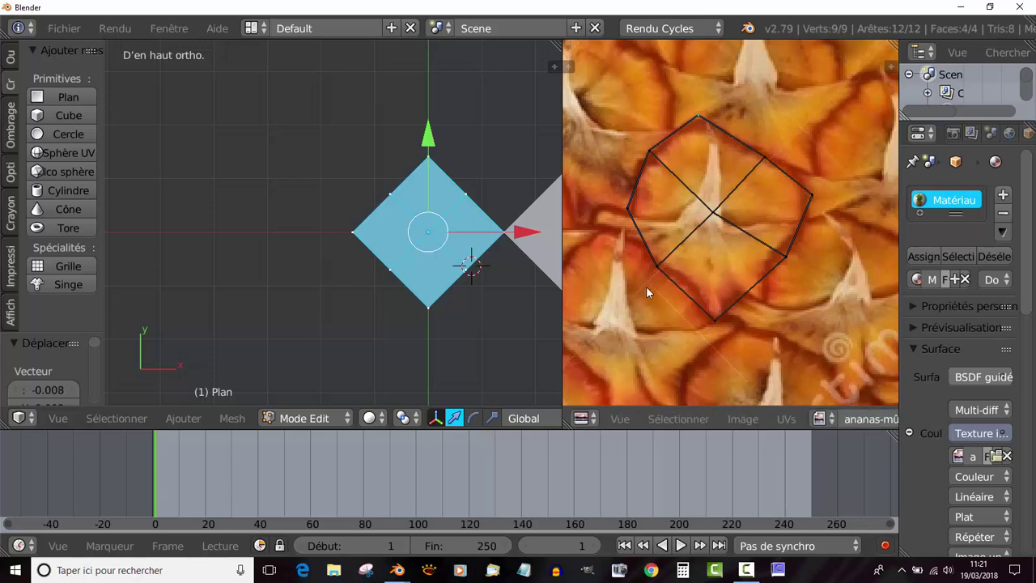
{"action": "scroll", "coordinate": [684, 279], "scroll_direction": "down", "scroll_amount": 1}
{"action": "scroll", "coordinate": [684, 279], "scroll_direction": "down", "scroll_amount": 3}
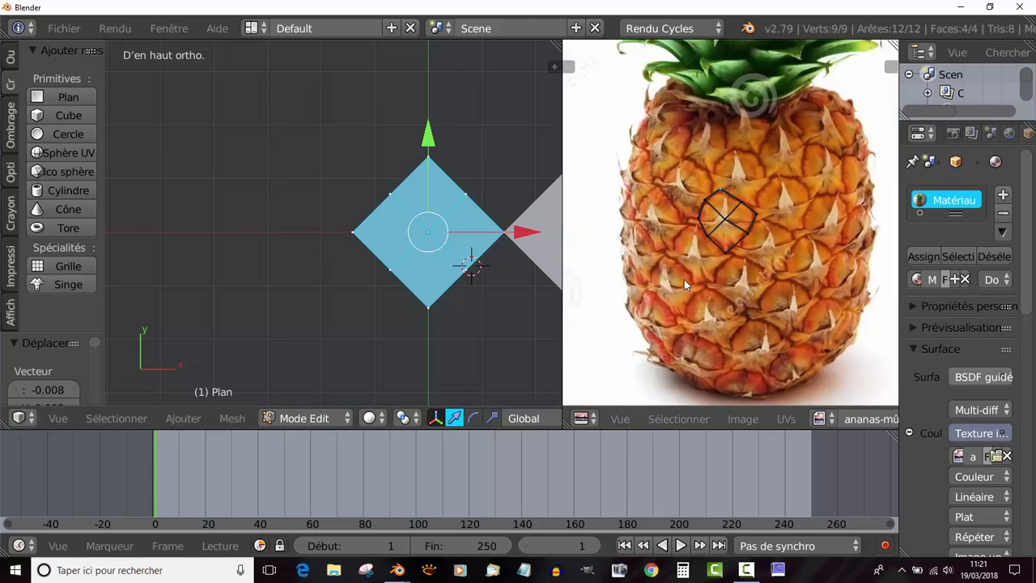
Step: Switch the viewport to material shading and preview the textured plane in object mode
{"action": "left_click", "coordinate": [373, 418]}
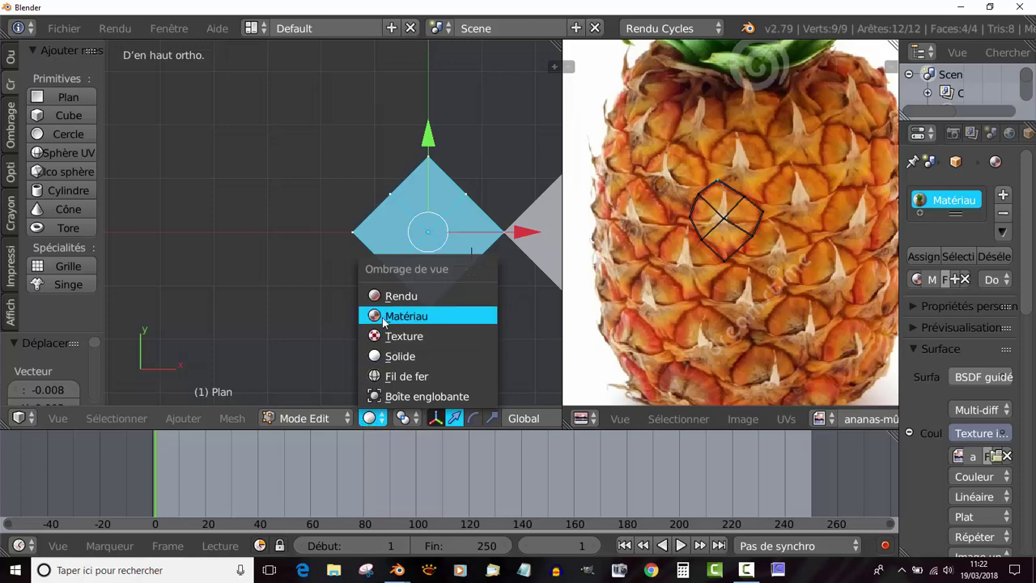
{"action": "left_click", "coordinate": [386, 317]}
{"action": "scroll", "coordinate": [422, 307], "scroll_direction": "up", "scroll_amount": 2}
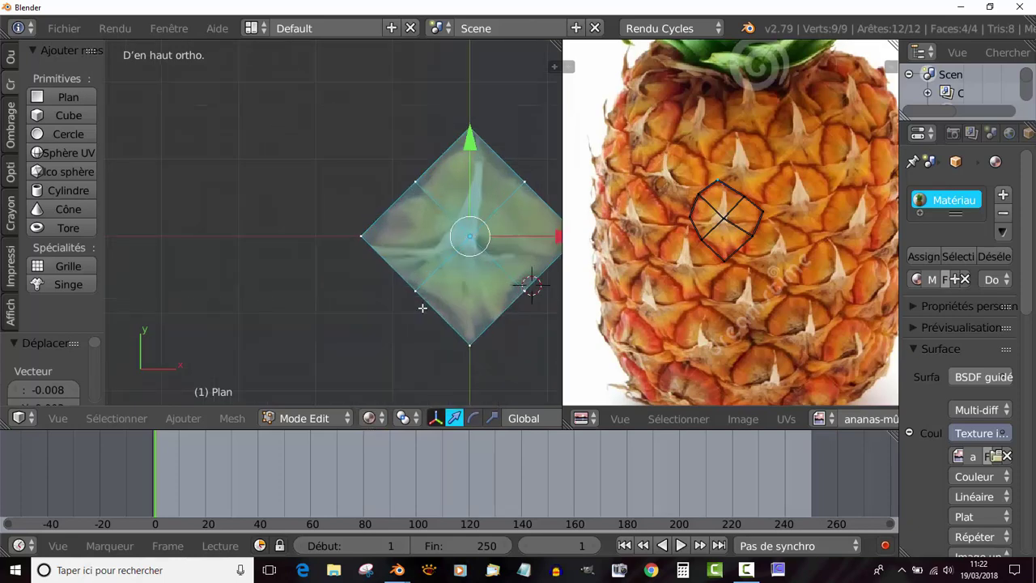
{"action": "scroll", "coordinate": [392, 310], "scroll_direction": "down", "scroll_amount": 3, "text": "ctrl"}
{"action": "scroll", "coordinate": [351, 305], "scroll_direction": "up", "scroll_amount": 1}
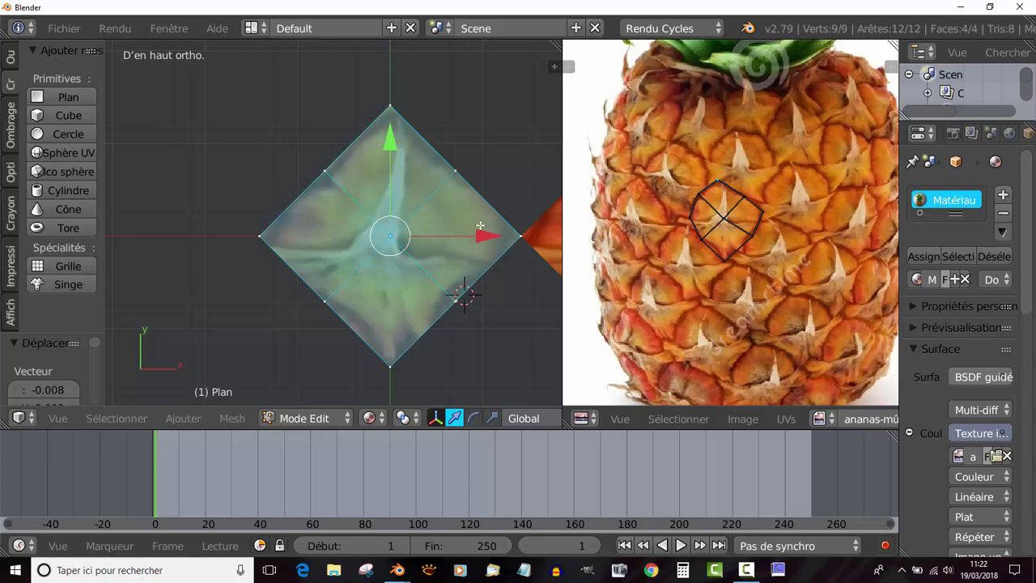
{"action": "key", "text": "Tab"}
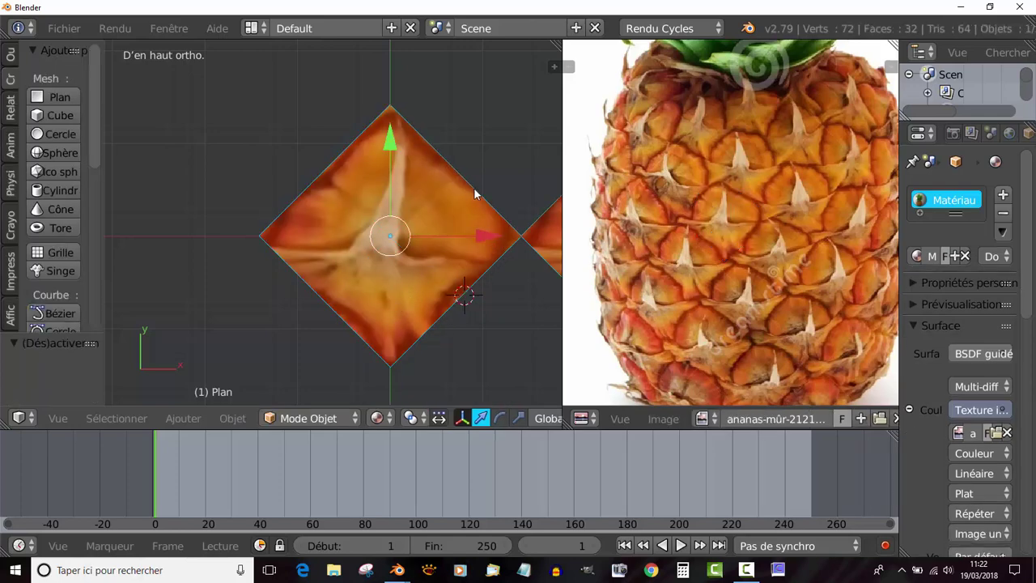
{"action": "key", "text": "Tab"}
{"action": "scroll", "coordinate": [684, 249], "scroll_direction": "up", "scroll_amount": 2}
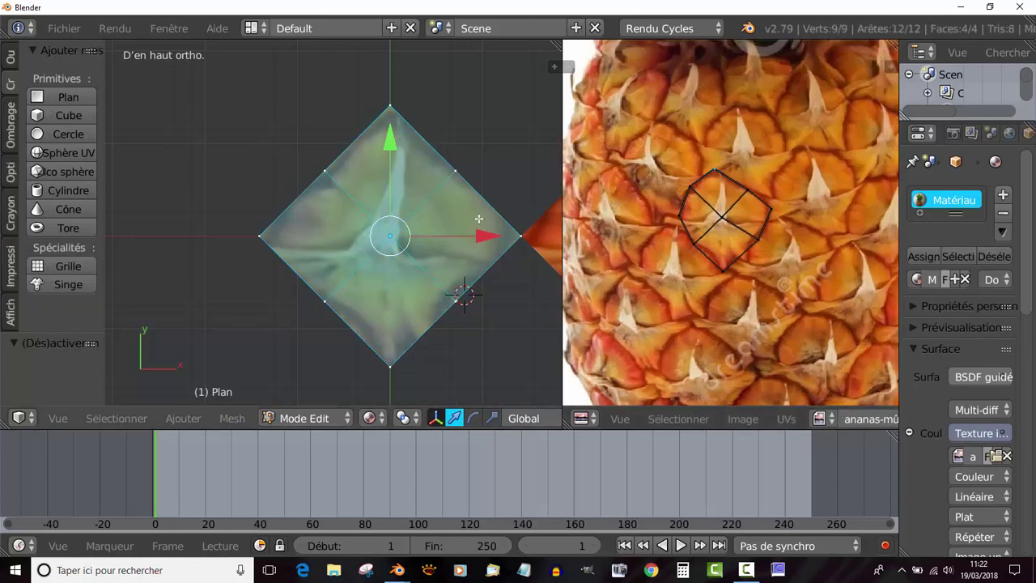
{"action": "scroll", "coordinate": [478, 214], "scroll_direction": "up", "scroll_amount": 2}
{"action": "scroll", "coordinate": [477, 213], "scroll_direction": "down", "scroll_amount": 1}
{"action": "scroll", "coordinate": [782, 209], "scroll_direction": "up", "scroll_amount": 2}
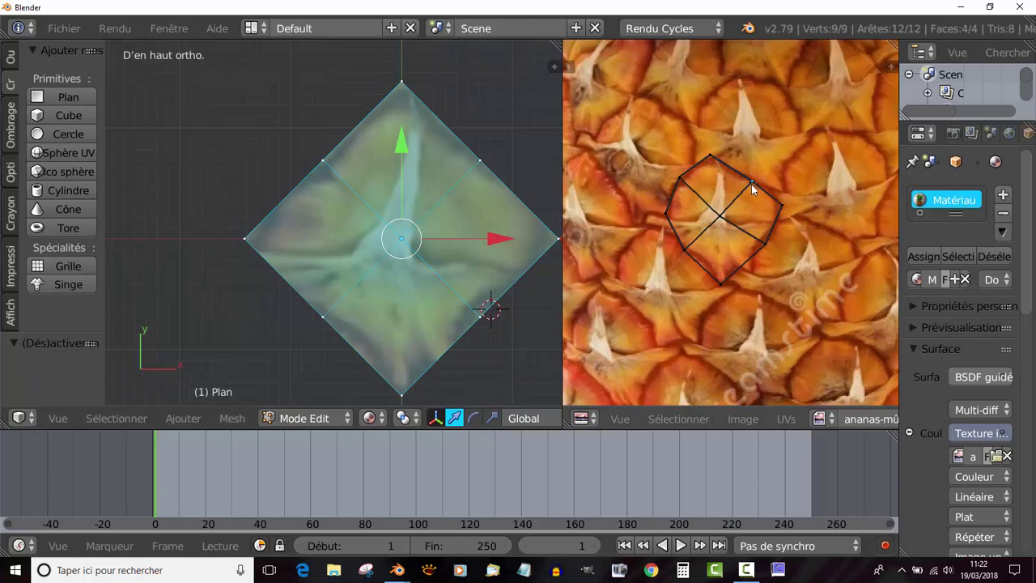
Step: Move two right-hand UV points along the scale edge so the outline sits over one spike
{"action": "key", "text": "g"}
{"action": "left_click", "coordinate": [759, 186]}
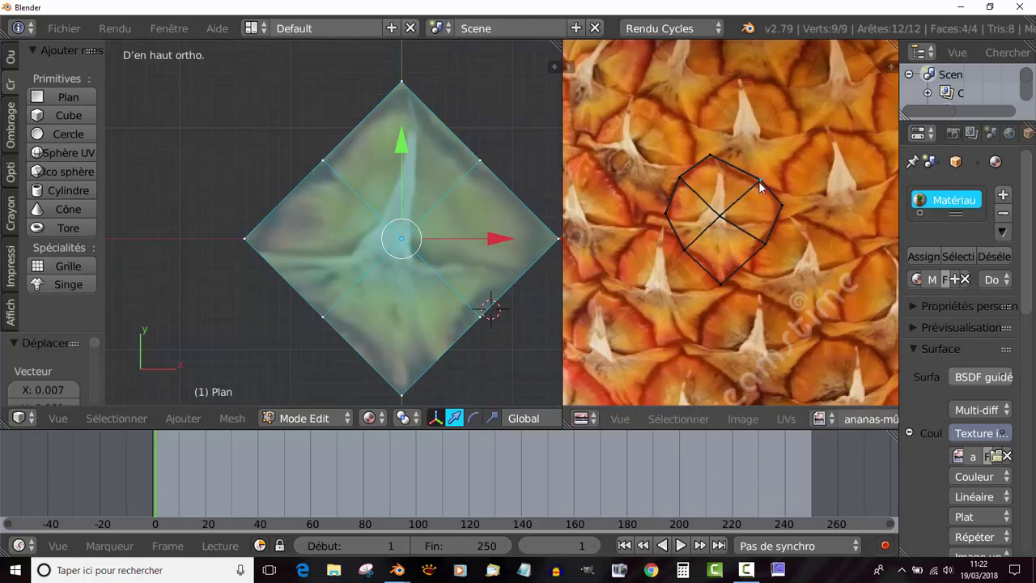
{"action": "key", "text": "g"}
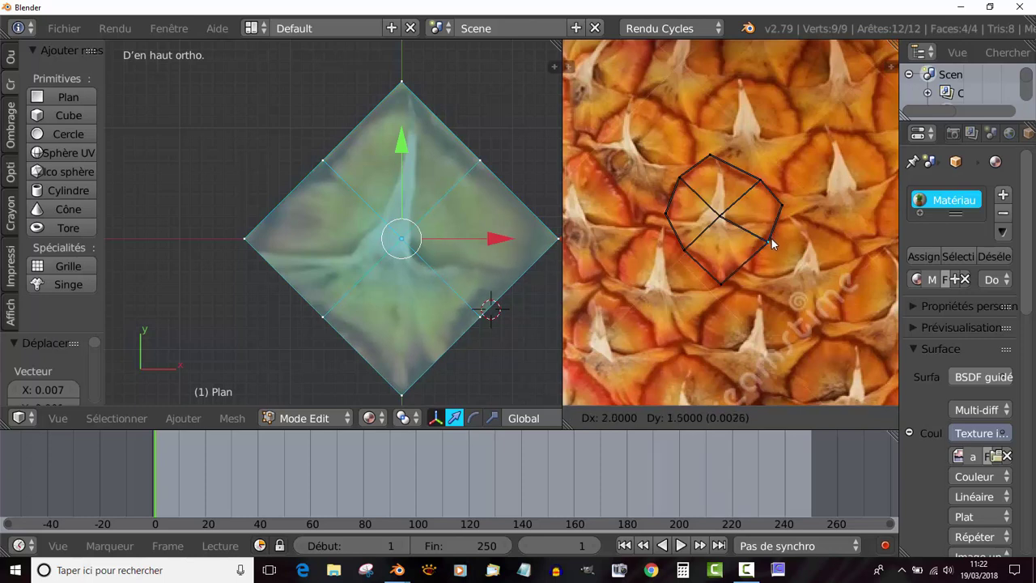
{"action": "left_click", "coordinate": [772, 239]}
{"action": "scroll", "coordinate": [465, 296], "scroll_direction": "down", "scroll_amount": 2}
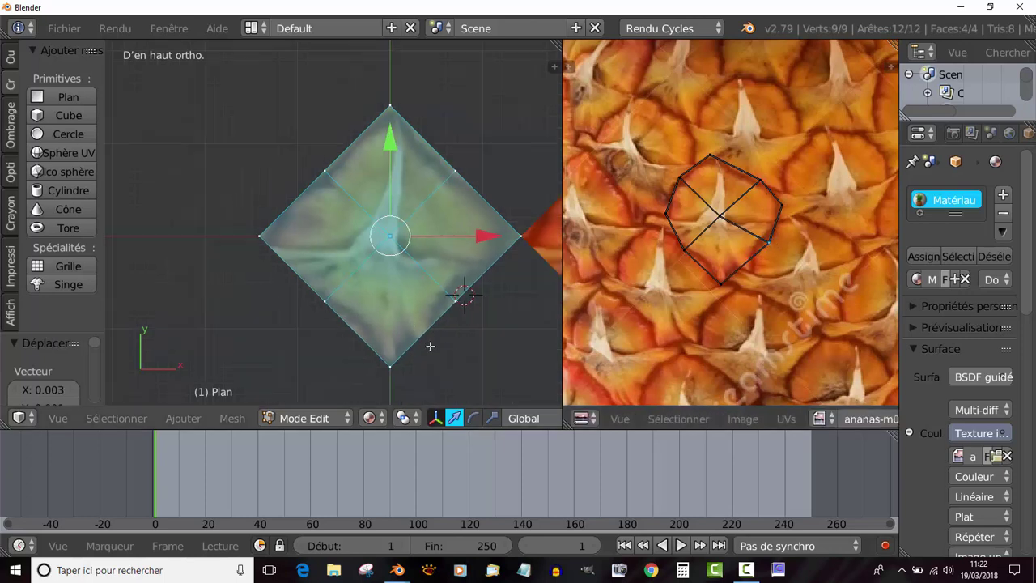
{"action": "scroll", "coordinate": [441, 330], "scroll_direction": "down", "scroll_amount": 3}
{"action": "scroll", "coordinate": [442, 329], "scroll_direction": "down", "scroll_amount": 3}
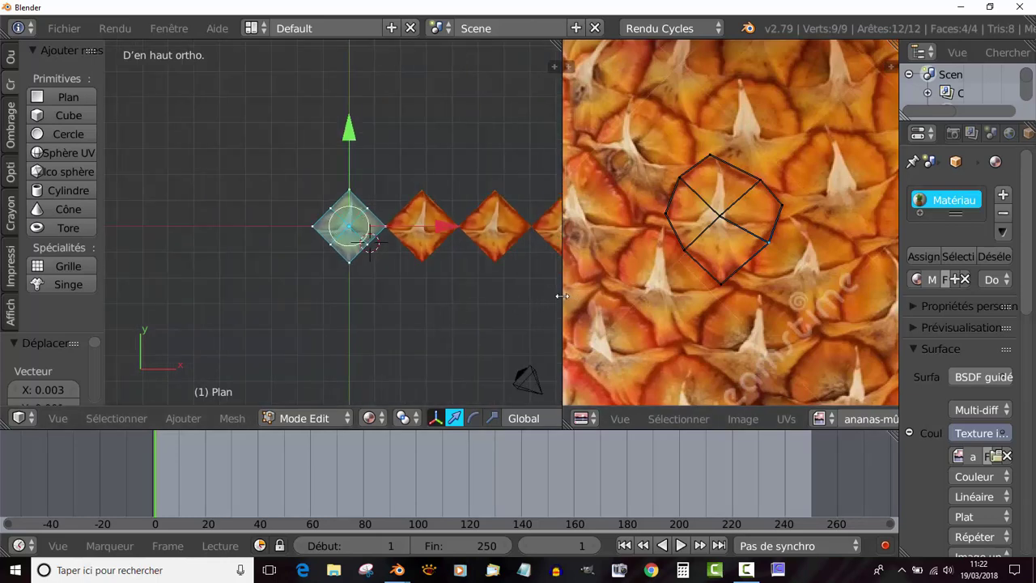
Step: Frame the plane and its copies, then merge away the texture image area so the 3D view spans the width
{"action": "left_click_drag", "start_coordinate": [562, 297], "coordinate": [682, 289]}
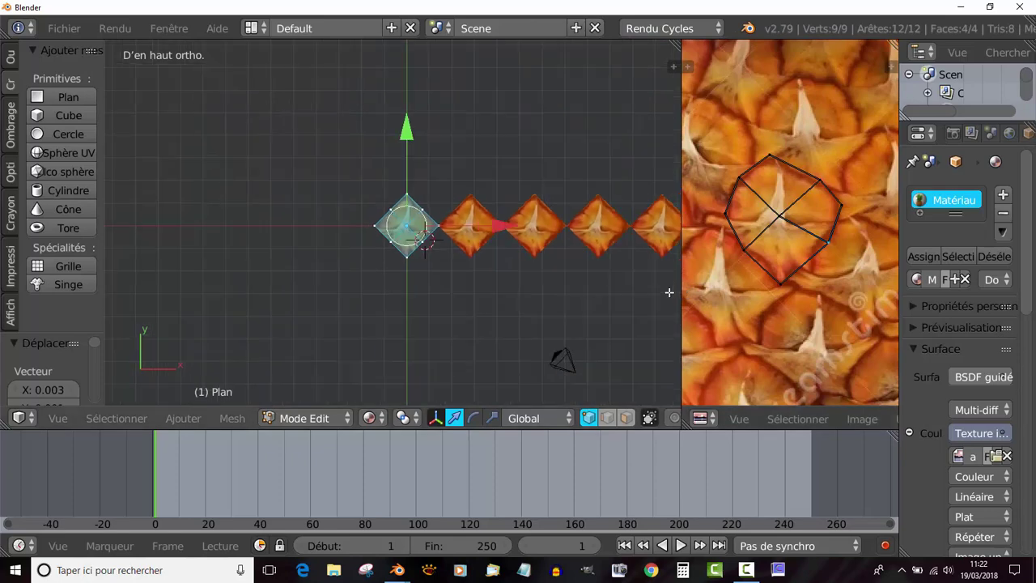
{"action": "middle_click_drag", "start_coordinate": [557, 287], "coordinate": [472, 302], "text": "shift"}
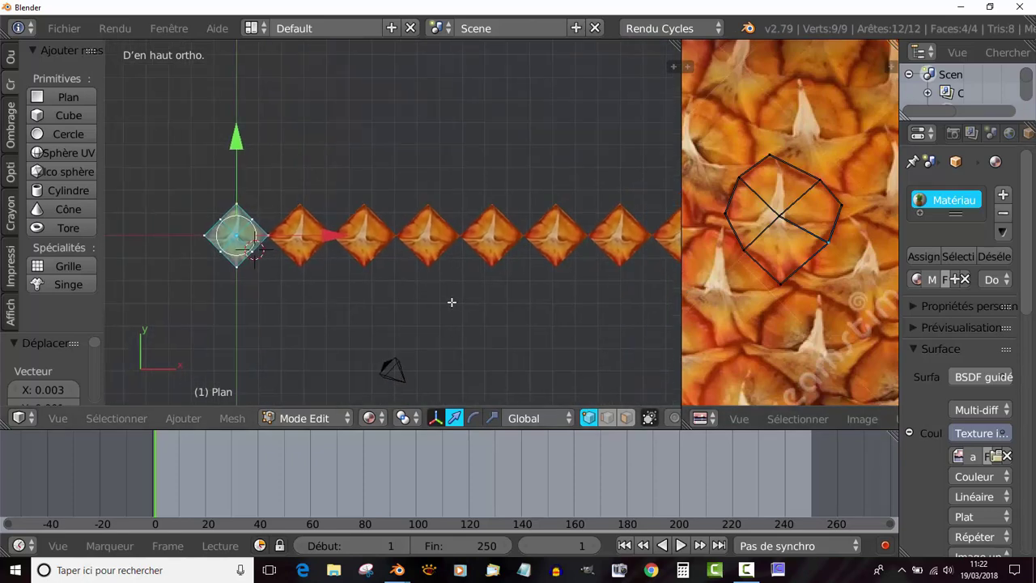
{"action": "scroll", "coordinate": [452, 302], "scroll_direction": "up", "scroll_amount": 3, "text": "ctrl"}
{"action": "scroll", "coordinate": [461, 308], "scroll_direction": "up", "scroll_amount": 2, "text": "ctrl"}
{"action": "scroll", "coordinate": [465, 310], "scroll_direction": "up", "scroll_amount": 2}
{"action": "scroll", "coordinate": [439, 305], "scroll_direction": "up", "scroll_amount": 2}
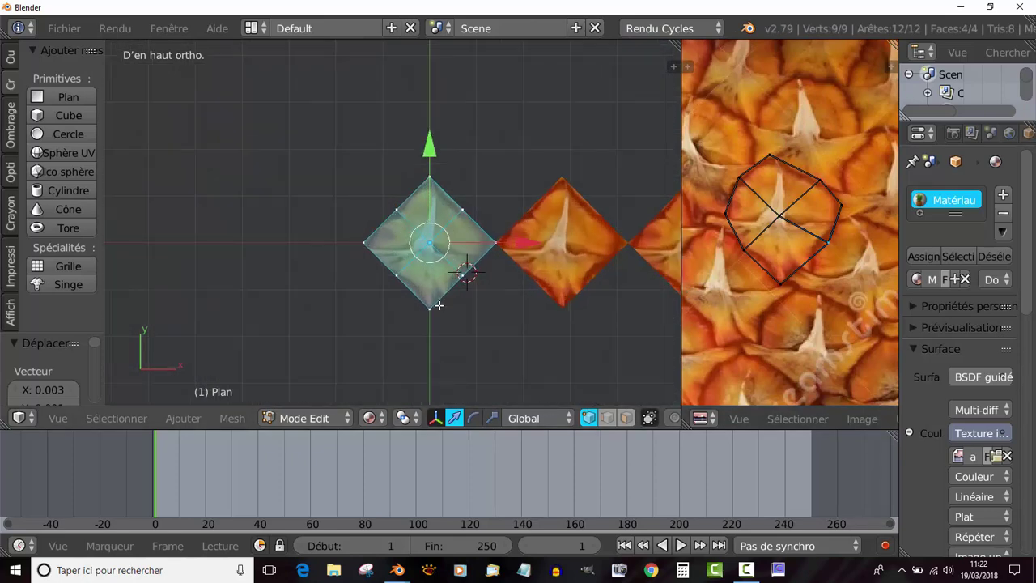
{"action": "scroll", "coordinate": [438, 305], "scroll_direction": "up", "scroll_amount": 2}
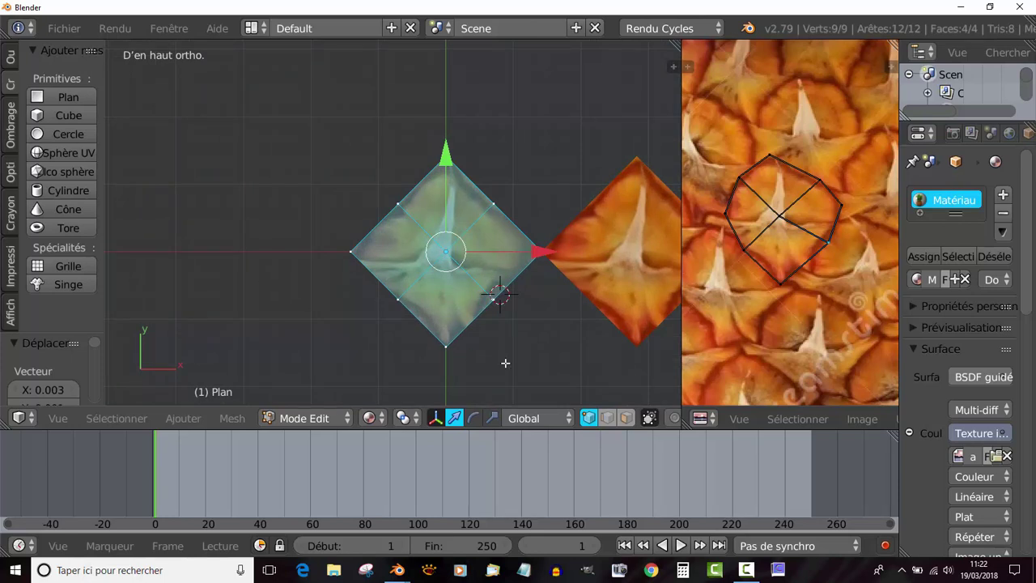
{"action": "scroll", "coordinate": [479, 287], "scroll_direction": "down", "scroll_amount": 1}
{"action": "scroll", "coordinate": [466, 311], "scroll_direction": "down", "scroll_amount": 2, "text": "ctrl"}
{"action": "scroll", "coordinate": [518, 299], "scroll_direction": "down", "scroll_amount": 1, "text": "ctrl"}
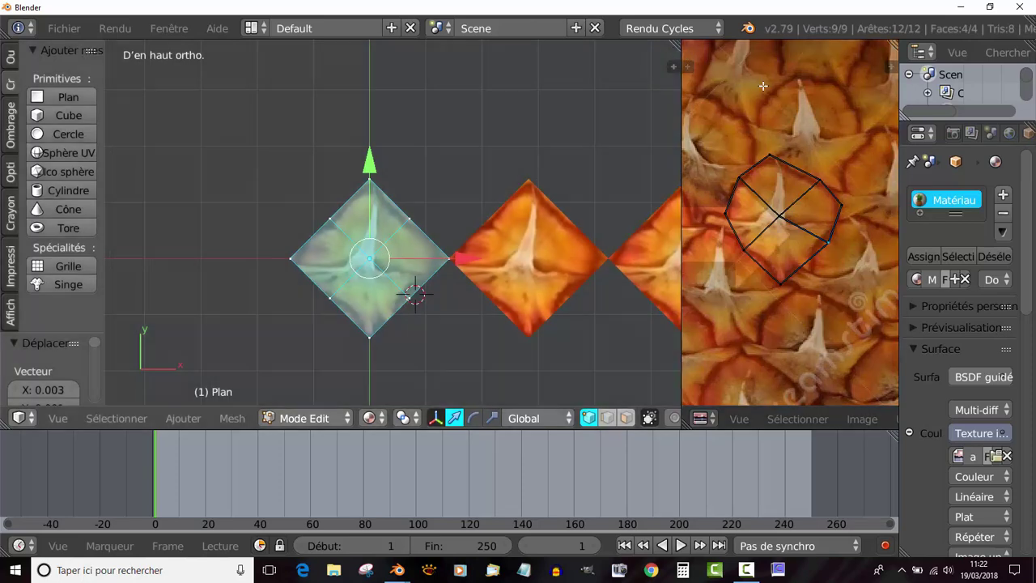
{"action": "left_click_drag", "start_coordinate": [682, 61], "coordinate": [793, 202]}
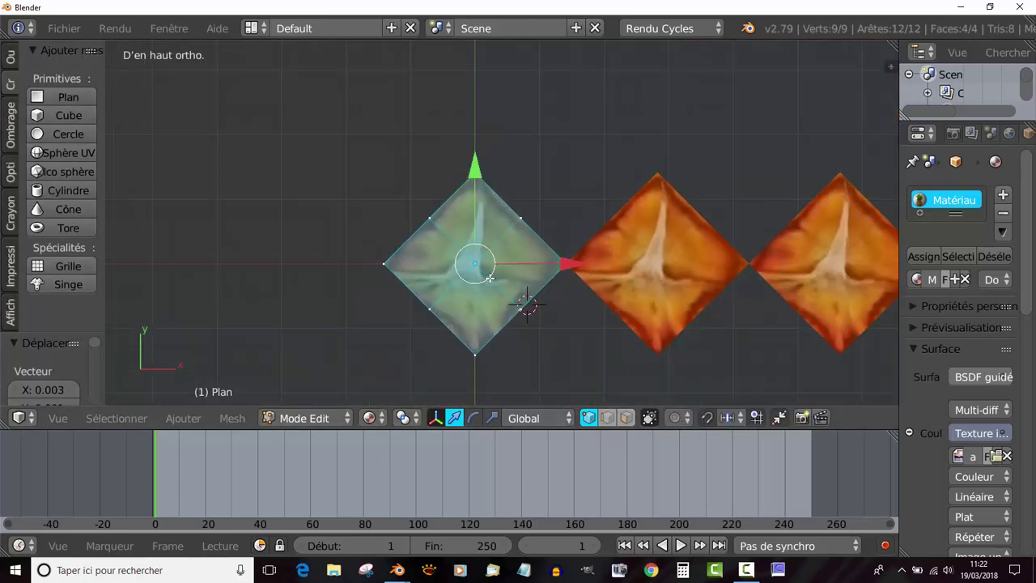
Step: Inset the plane's face and raise the inner face along Z
{"action": "key", "text": "i"}
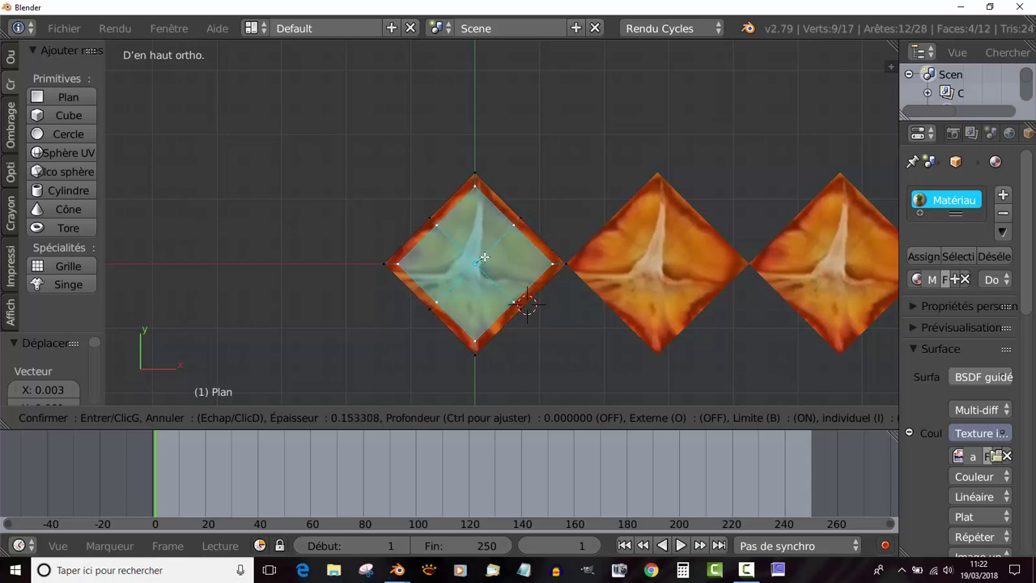
{"action": "left_click", "coordinate": [486, 256]}
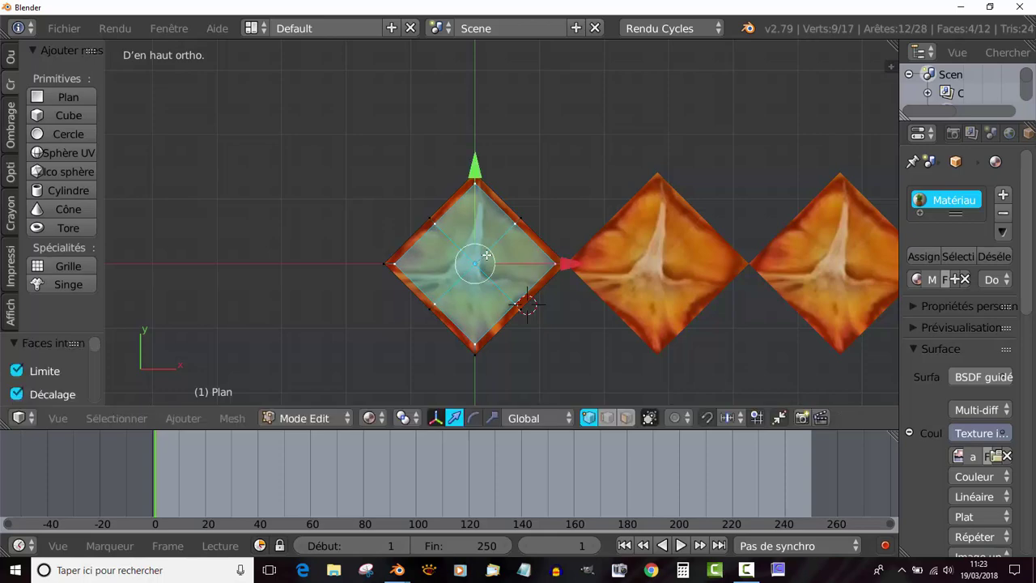
{"action": "middle_click_drag", "start_coordinate": [575, 342], "coordinate": [452, 214], "text": "shift"}
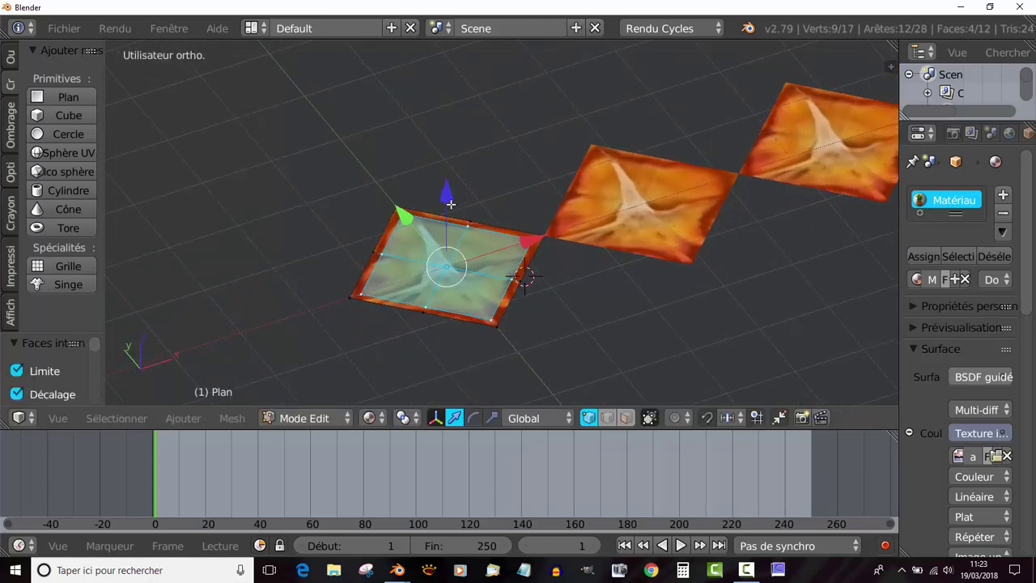
{"action": "left_click_drag", "start_coordinate": [452, 213], "coordinate": [451, 199]}
{"action": "left_click", "coordinate": [451, 199]}
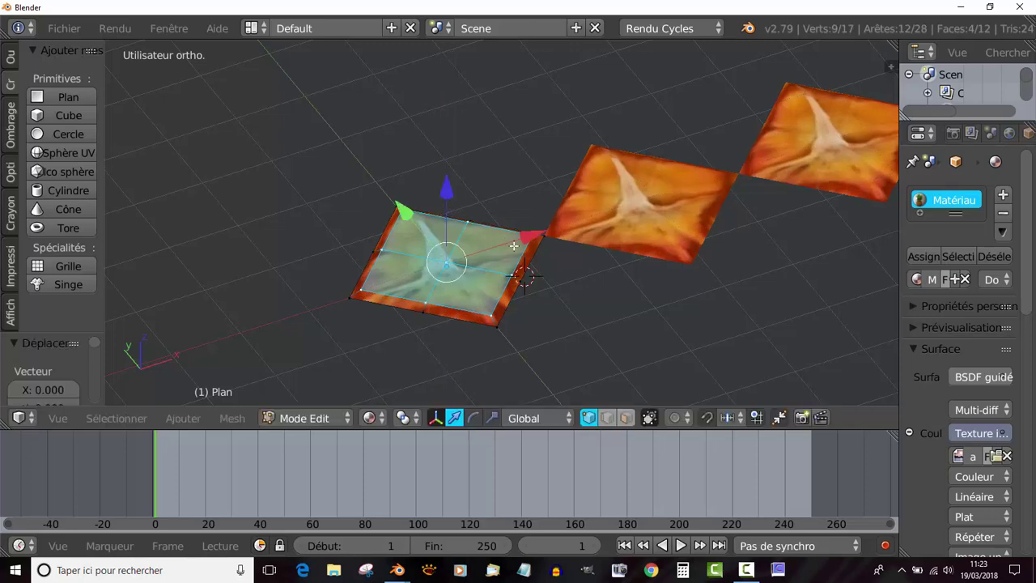
{"action": "middle_click_drag", "start_coordinate": [550, 305], "coordinate": [528, 319]}
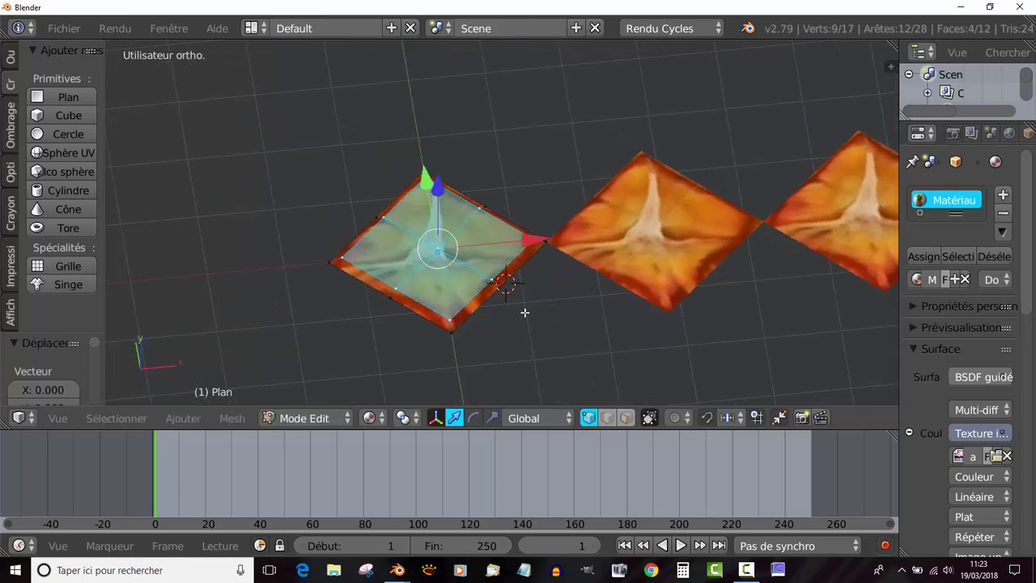
Step: Inset the raised face again and lift the new inner face upward
{"action": "key", "text": "i"}
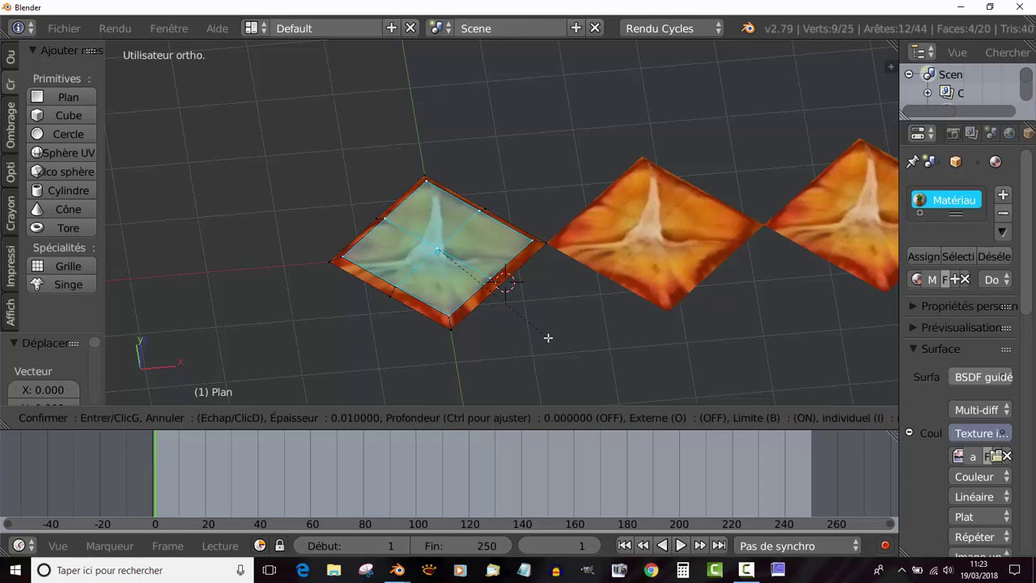
{"action": "left_click", "coordinate": [546, 333]}
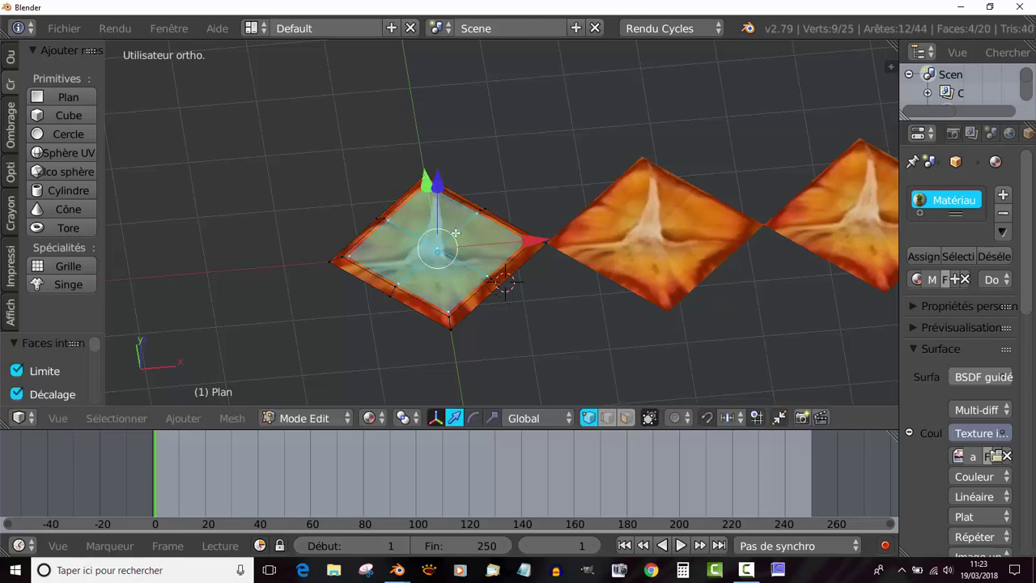
{"action": "left_click_drag", "start_coordinate": [442, 187], "coordinate": [442, 172]}
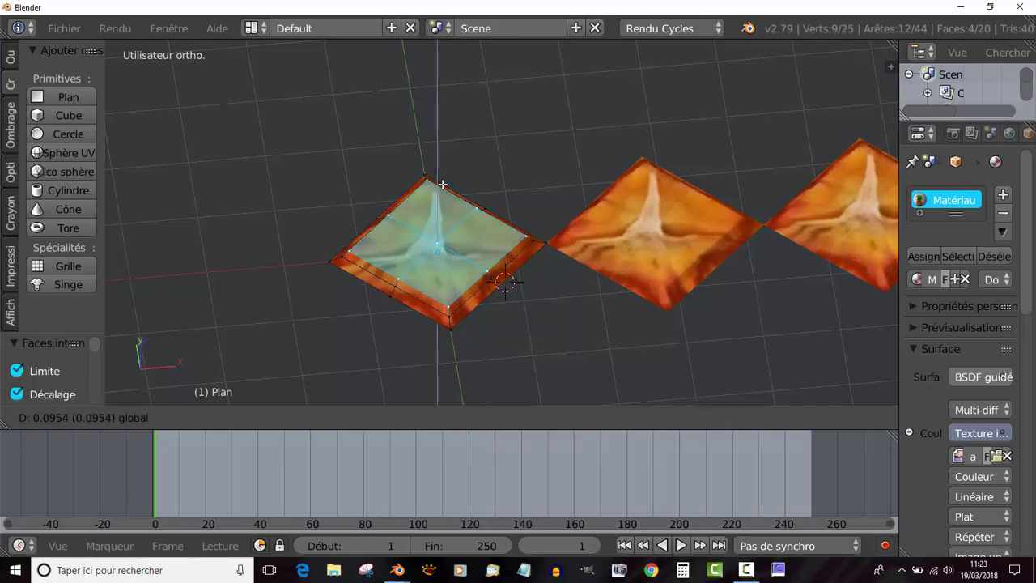
{"action": "mouse_move", "coordinate": [566, 312]}
{"action": "middle_mouse_down"}
{"action": "mouse_move", "coordinate": [621, 265]}
{"action": "mouse_move", "coordinate": [466, 338]}
{"action": "middle_mouse_up"}
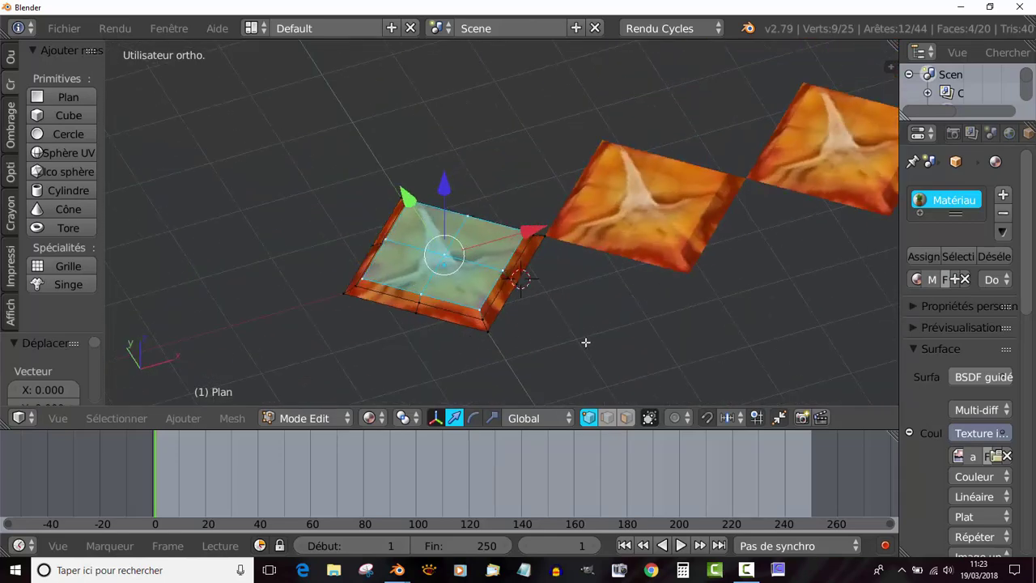
Step: Add a third inset on the top face and check the stepped pyramid from the front view
{"action": "key", "text": "i"}
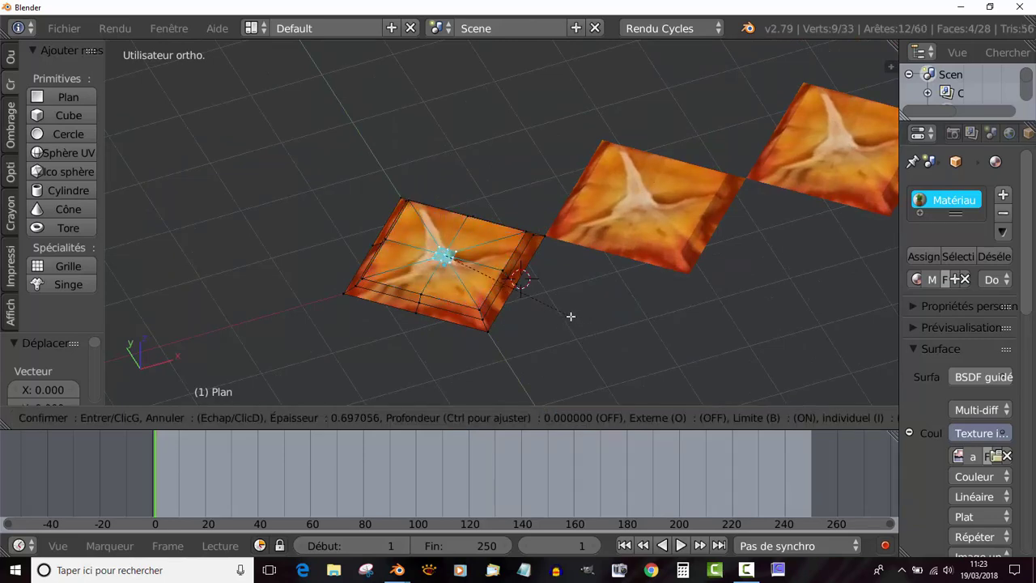
{"action": "left_click", "coordinate": [570, 315]}
{"action": "mouse_move", "coordinate": [569, 315]}
{"action": "middle_mouse_down"}
{"action": "mouse_move", "coordinate": [550, 370]}
{"action": "mouse_move", "coordinate": [543, 359]}
{"action": "middle_mouse_up"}
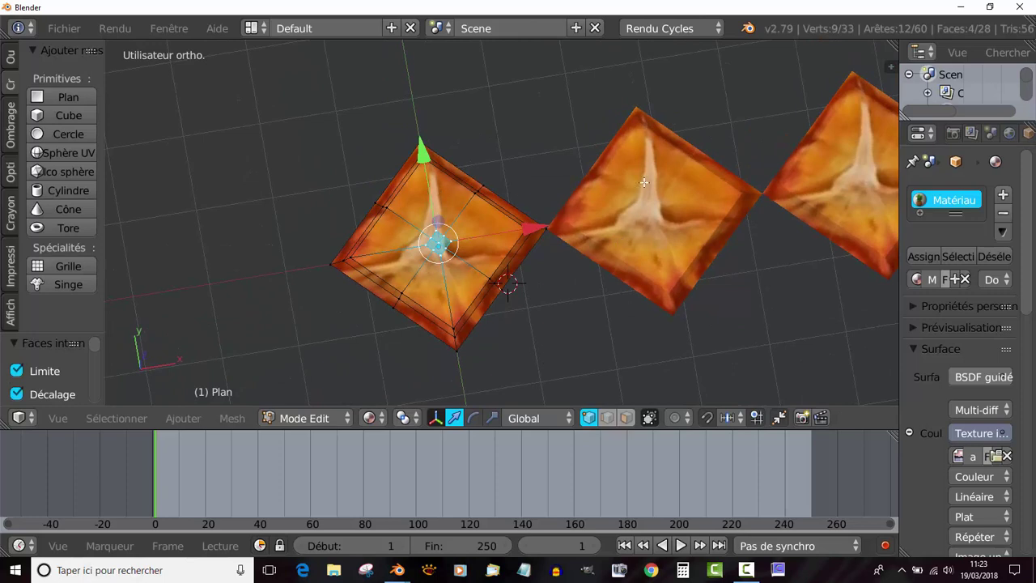
{"action": "middle_click_drag", "start_coordinate": [685, 348], "coordinate": [679, 358]}
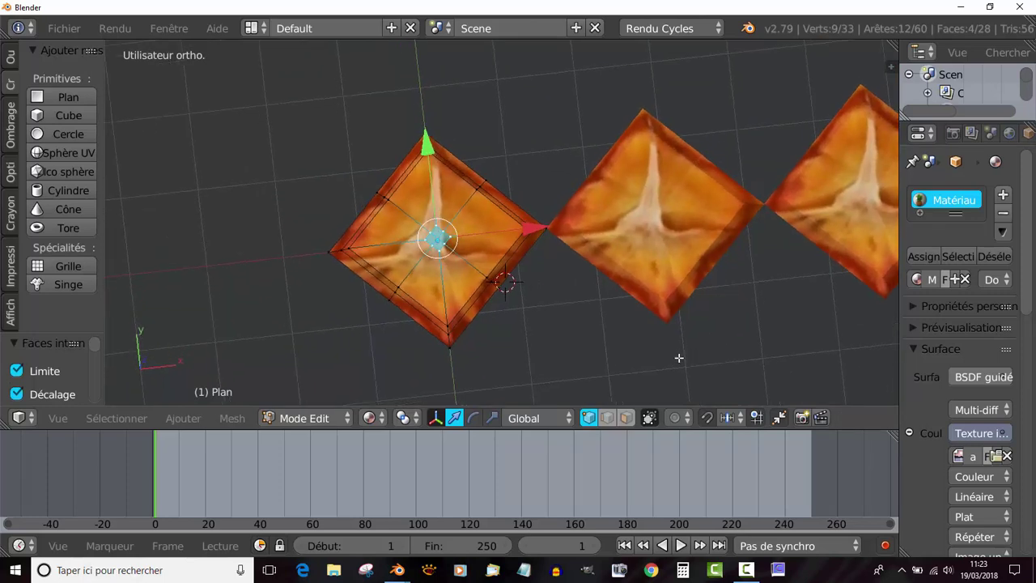
{"action": "key", "text": "KP_1"}
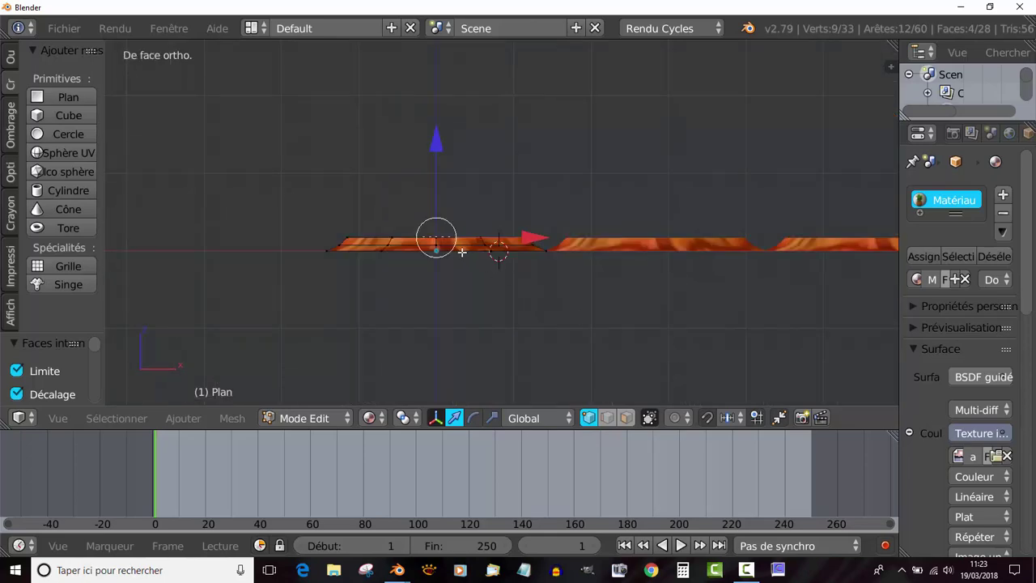
Step: Lift the small top face along Z so each tile peaks into a pointed pyramid
{"action": "mouse_move", "coordinate": [506, 172]}
{"action": "middle_mouse_down"}
{"action": "mouse_move", "coordinate": [475, 210]}
{"action": "mouse_move", "coordinate": [476, 167]}
{"action": "mouse_move", "coordinate": [540, 151]}
{"action": "middle_mouse_up"}
{"action": "left_click_drag", "start_coordinate": [470, 157], "coordinate": [470, 135]}
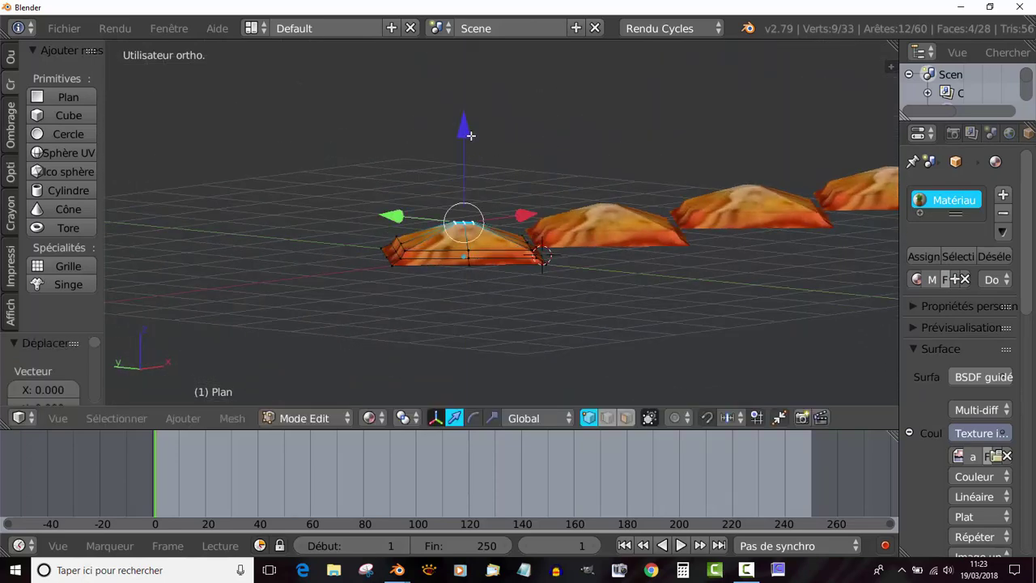
{"action": "mouse_move", "coordinate": [472, 138]}
{"action": "middle_mouse_down"}
{"action": "mouse_move", "coordinate": [472, 244]}
{"action": "mouse_move", "coordinate": [495, 276]}
{"action": "mouse_move", "coordinate": [539, 273]}
{"action": "mouse_move", "coordinate": [607, 138]}
{"action": "mouse_move", "coordinate": [540, 176]}
{"action": "middle_mouse_up"}
{"action": "scroll", "coordinate": [468, 238], "scroll_direction": "up", "scroll_amount": 2}
{"action": "scroll", "coordinate": [469, 238], "scroll_direction": "up", "scroll_amount": 1}
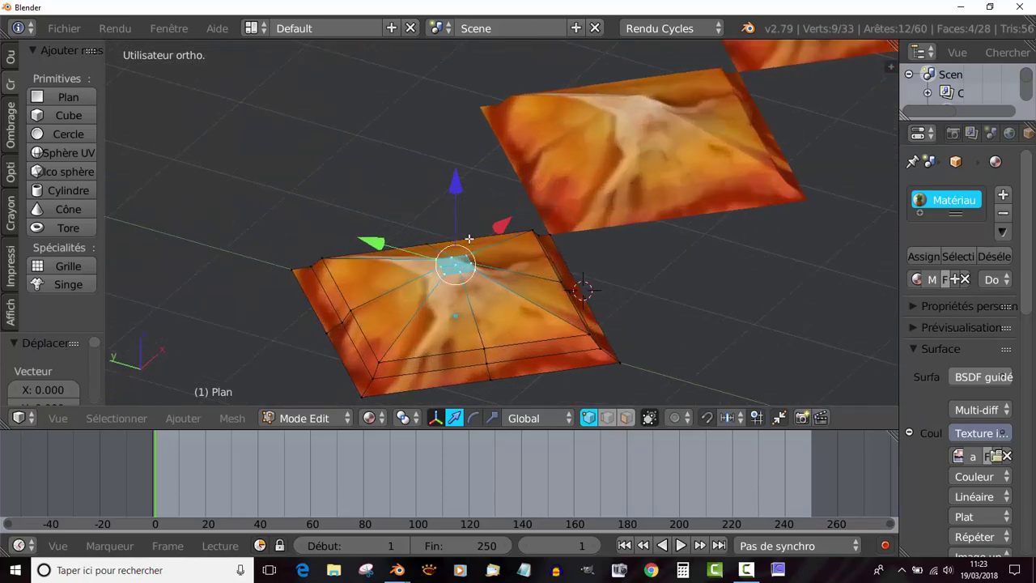
{"action": "middle_click_drag", "start_coordinate": [476, 272], "coordinate": [441, 290]}
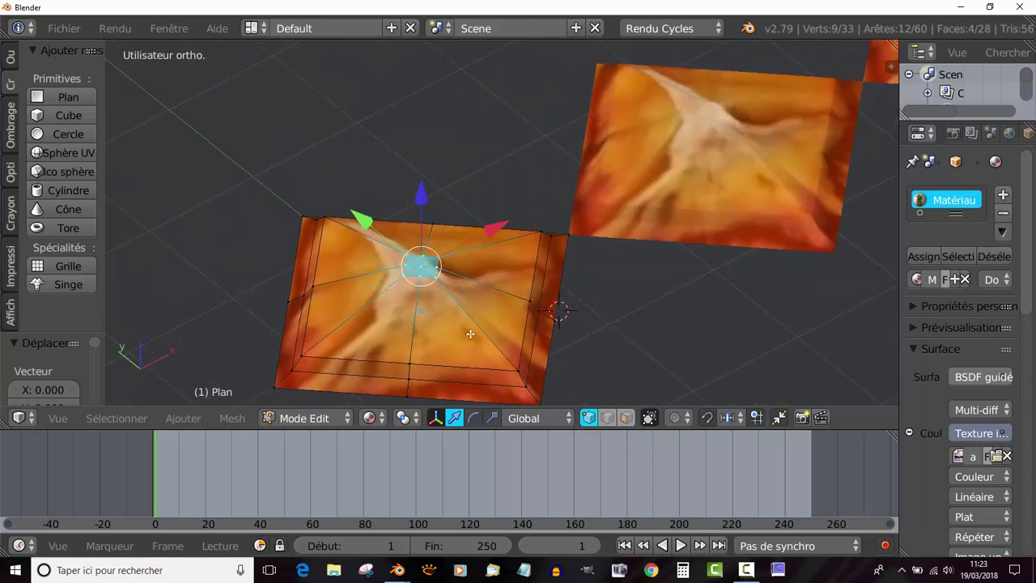
Step: Shrink the top face and extrude it twice to build up the spike
{"action": "key", "text": "s"}
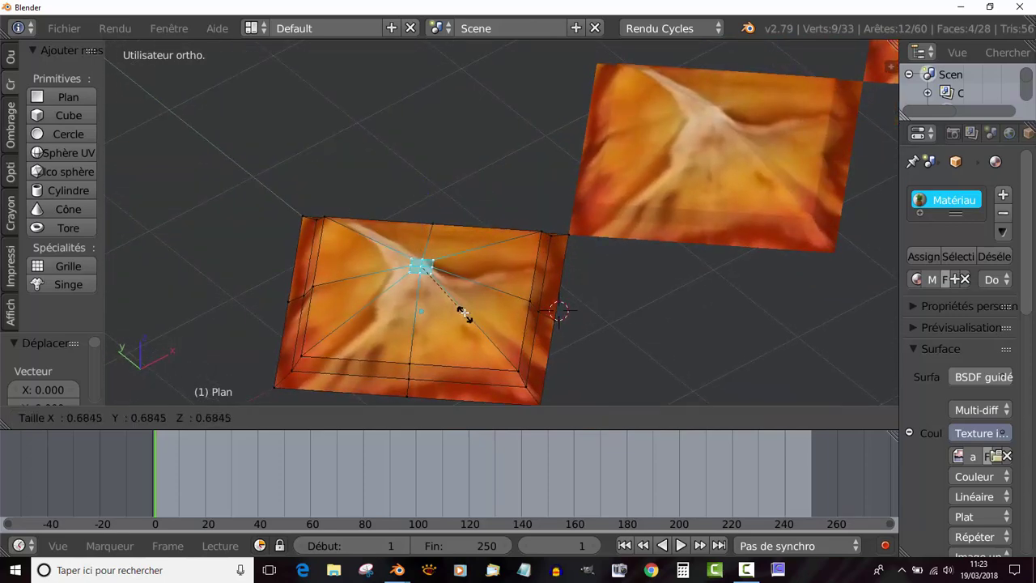
{"action": "left_click", "coordinate": [465, 315]}
{"action": "mouse_move", "coordinate": [464, 314]}
{"action": "middle_mouse_down"}
{"action": "mouse_move", "coordinate": [426, 357]}
{"action": "mouse_move", "coordinate": [536, 279]}
{"action": "middle_mouse_up"}
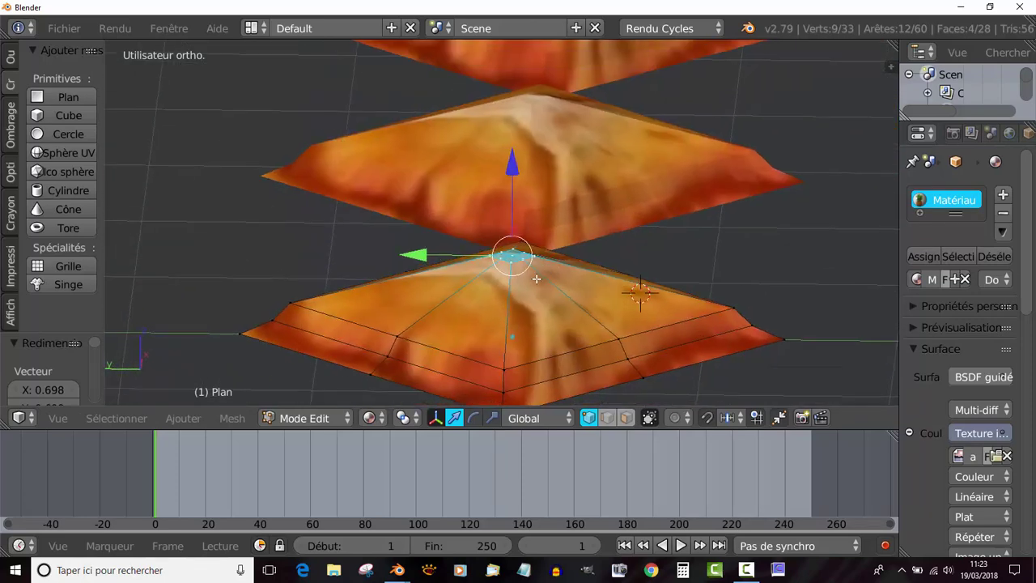
{"action": "key", "text": "e"}
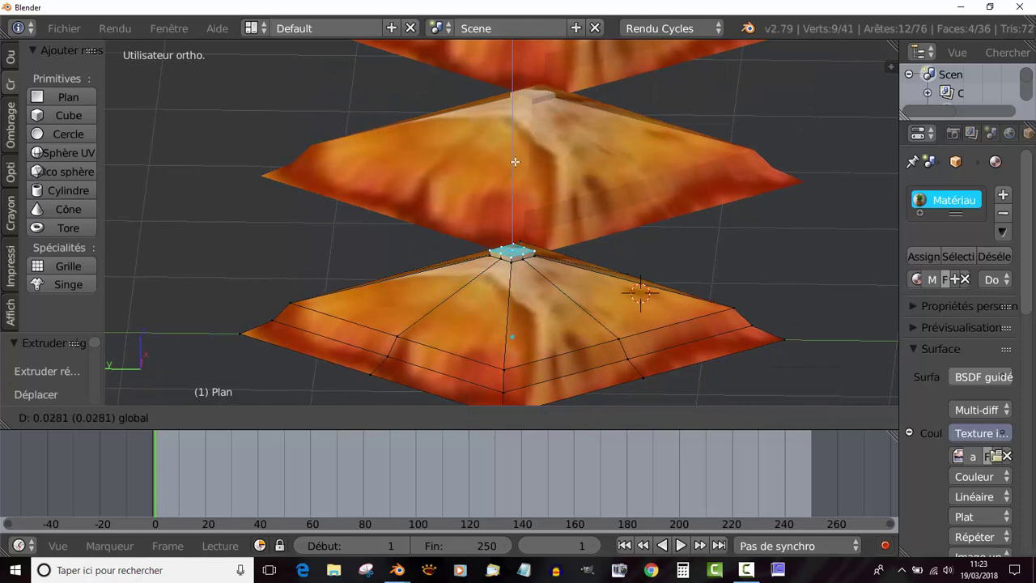
{"action": "left_click", "coordinate": [515, 162]}
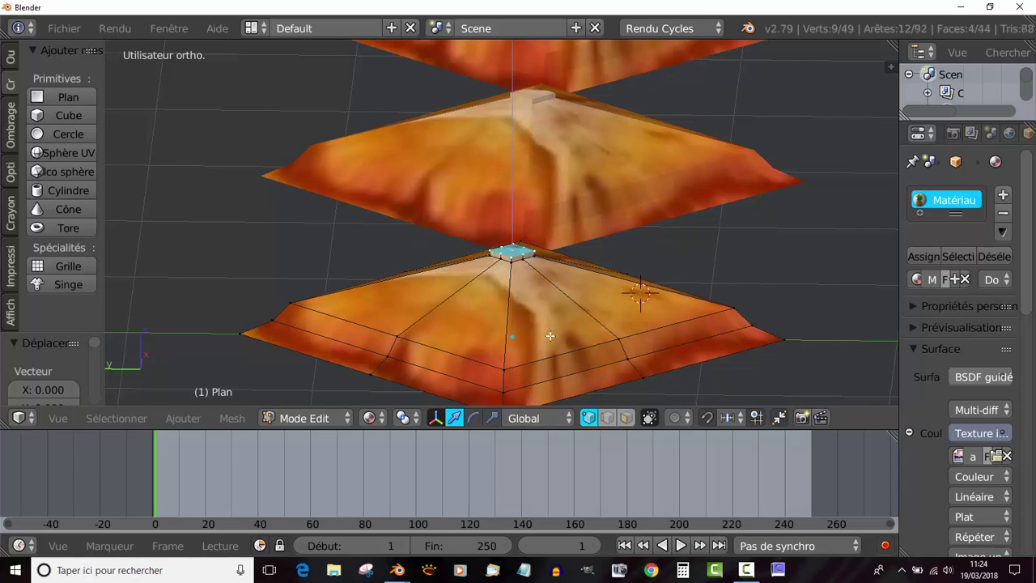
{"action": "key", "text": "e"}
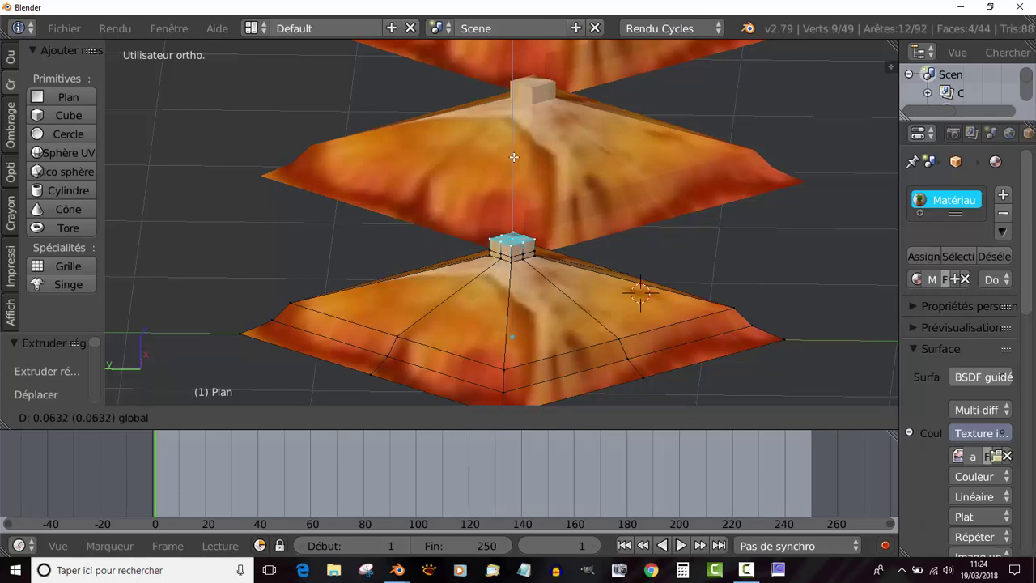
{"action": "left_click", "coordinate": [514, 156]}
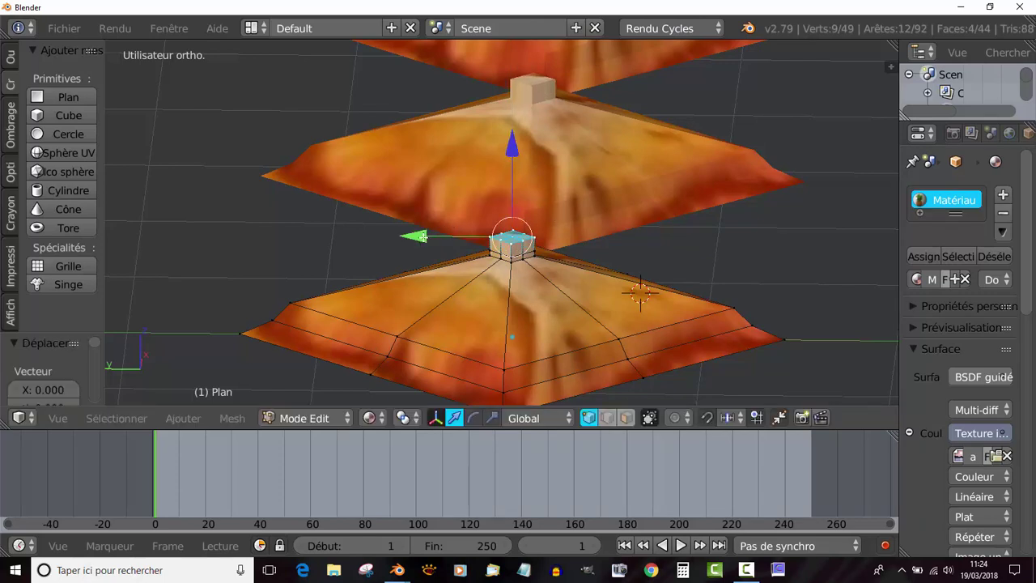
Step: Shift the extruded centre face along Y toward the tile's corner
{"action": "mouse_move", "coordinate": [423, 238]}
{"action": "left_mouse_down"}
{"action": "mouse_move", "coordinate": [349, 235]}
{"action": "mouse_move", "coordinate": [366, 234]}
{"action": "left_mouse_up"}
{"action": "mouse_move", "coordinate": [605, 241]}
{"action": "middle_mouse_down"}
{"action": "mouse_move", "coordinate": [564, 277]}
{"action": "mouse_move", "coordinate": [466, 329]}
{"action": "middle_mouse_up"}
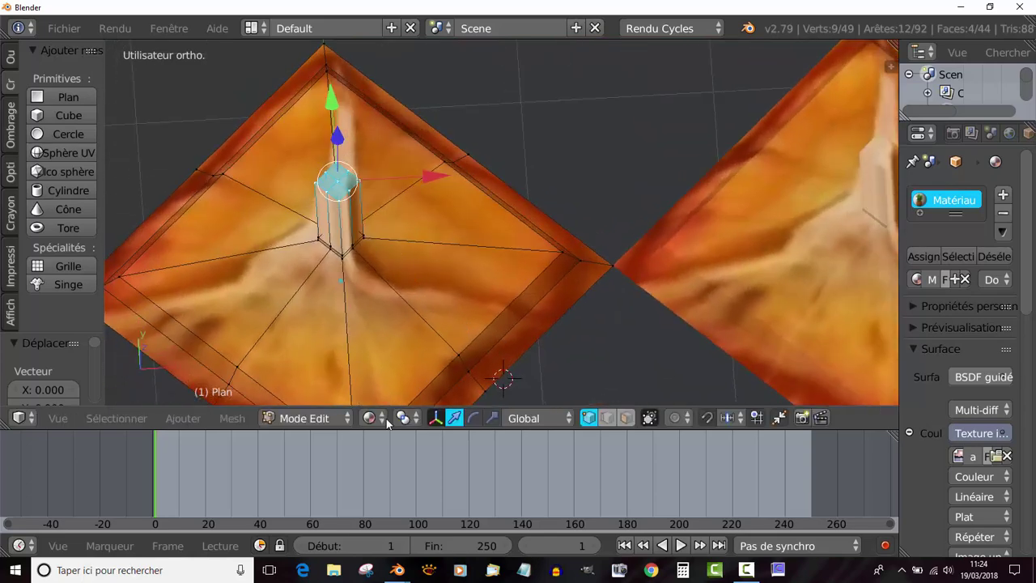
{"action": "scroll", "coordinate": [399, 250], "scroll_direction": "down", "scroll_amount": 3}
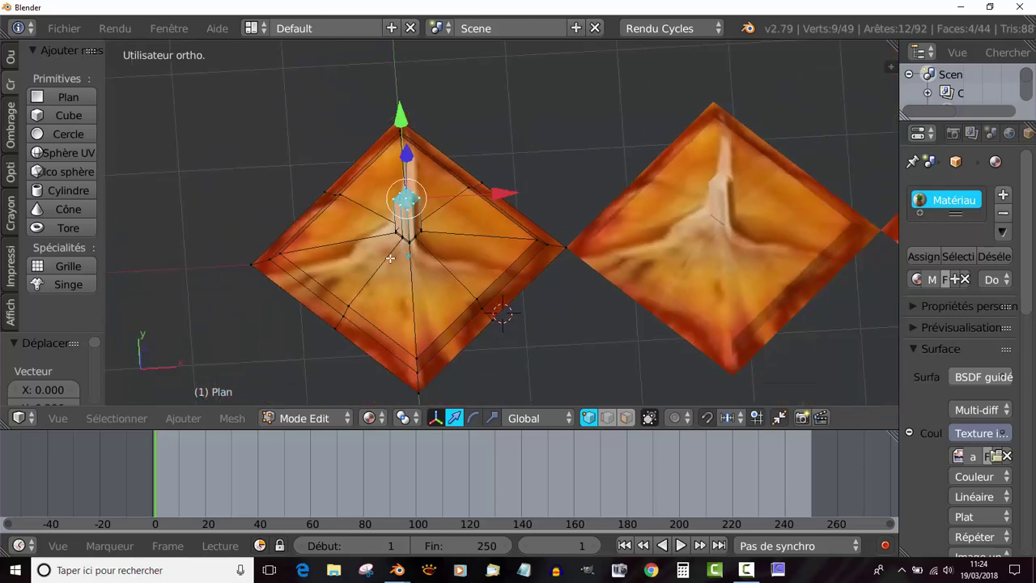
{"action": "mouse_move", "coordinate": [390, 257]}
{"action": "middle_mouse_down"}
{"action": "mouse_move", "coordinate": [582, 200]}
{"action": "mouse_move", "coordinate": [601, 176]}
{"action": "middle_mouse_up"}
{"action": "mouse_move", "coordinate": [699, 99]}
{"action": "middle_mouse_down"}
{"action": "mouse_move", "coordinate": [527, 281]}
{"action": "mouse_move", "coordinate": [505, 282]}
{"action": "middle_mouse_up"}
{"action": "scroll", "coordinate": [499, 280], "scroll_direction": "up", "scroll_amount": 2}
{"action": "scroll", "coordinate": [469, 267], "scroll_direction": "up", "scroll_amount": 2}
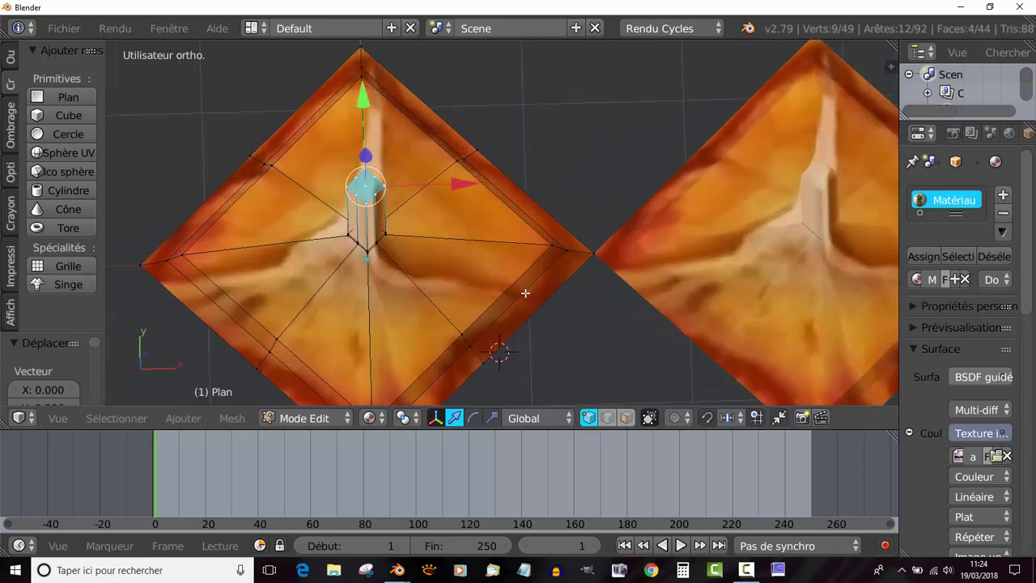
Step: Scale the spike tip down to 0.2368, then move it up along Y and 0.075 along X
{"action": "key", "text": "s"}
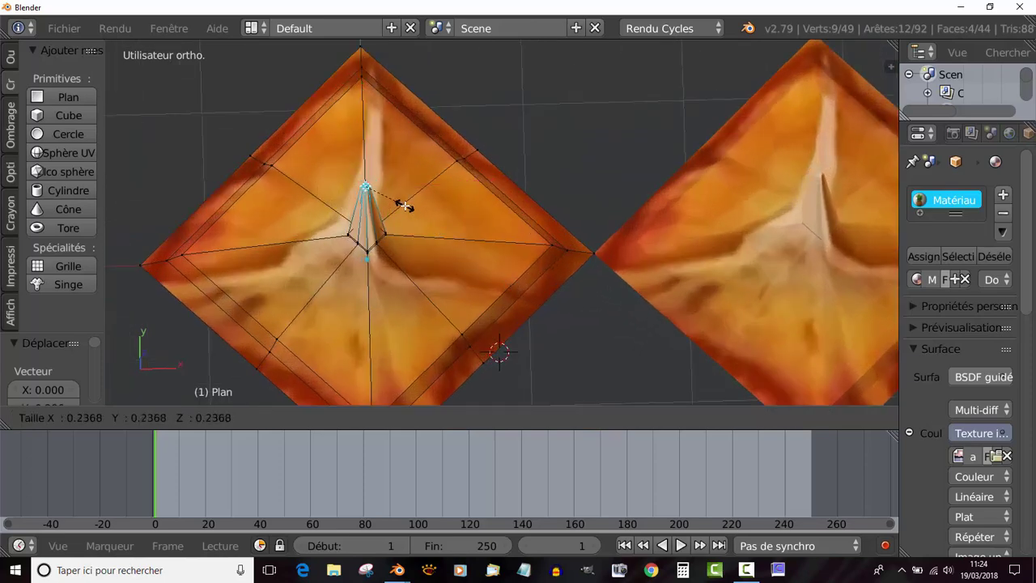
{"action": "left_click", "coordinate": [400, 211]}
{"action": "scroll", "coordinate": [397, 214], "scroll_direction": "down", "scroll_amount": 2}
{"action": "key", "text": "KP_7"}
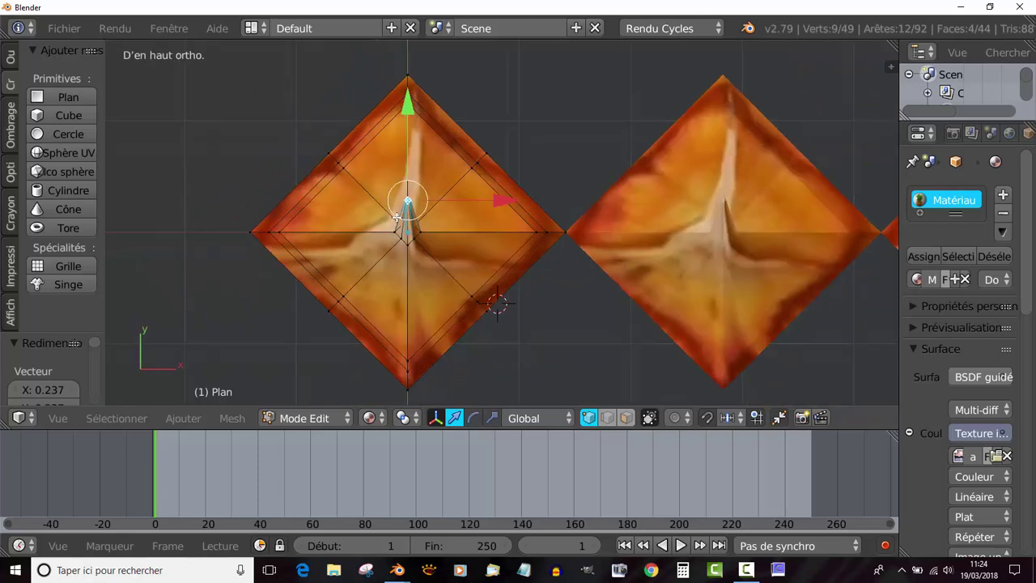
{"action": "left_click_drag", "start_coordinate": [409, 113], "coordinate": [421, 51]}
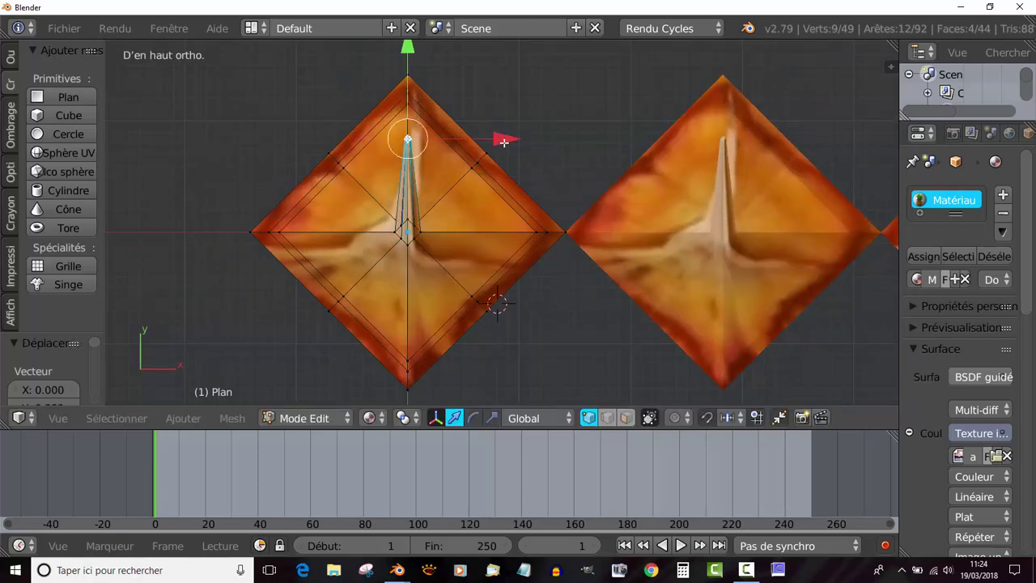
{"action": "left_click_drag", "start_coordinate": [503, 142], "coordinate": [510, 142]}
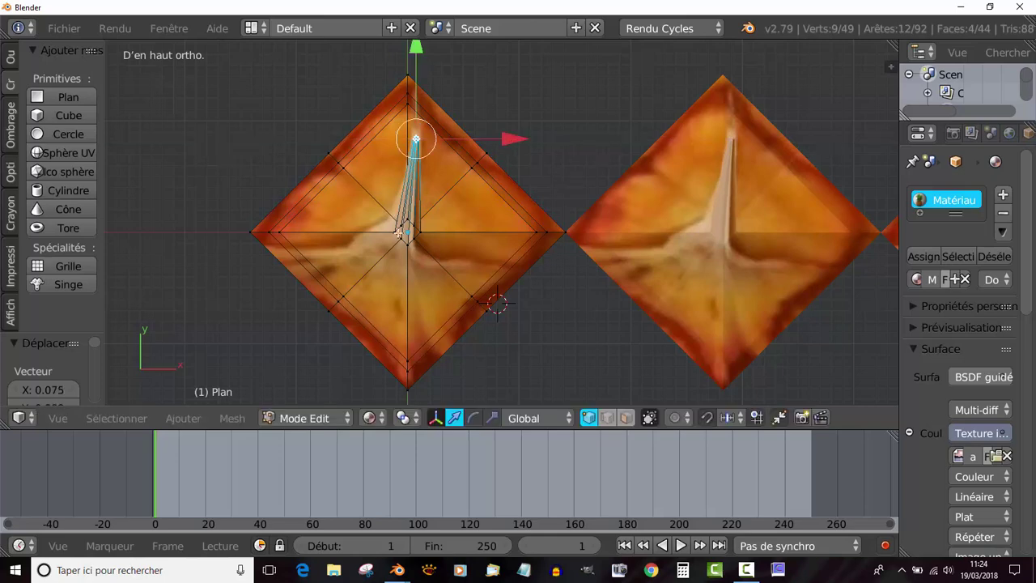
{"action": "scroll", "coordinate": [392, 291], "scroll_direction": "down", "scroll_amount": 3}
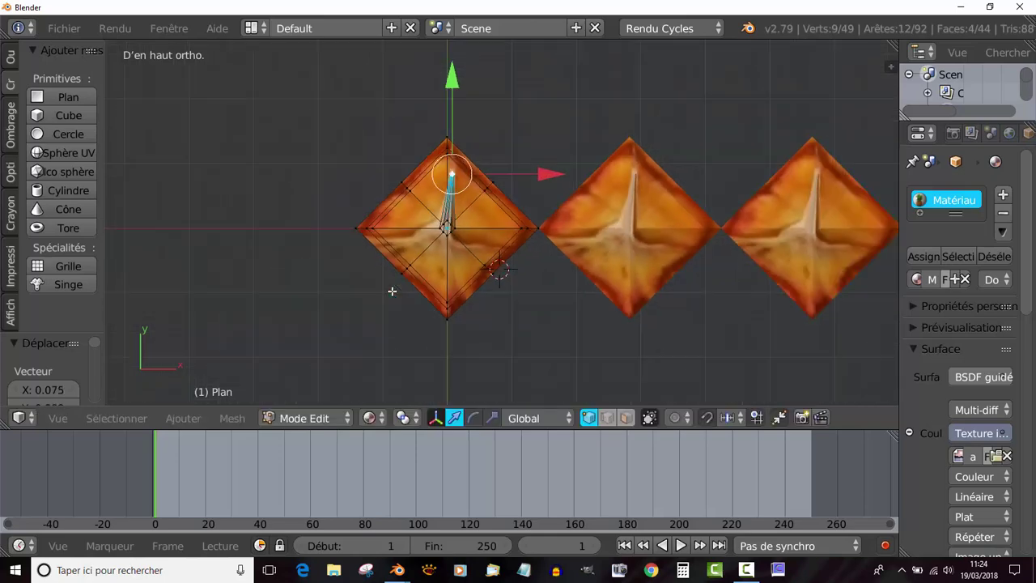
Step: Preview the tiles in object mode and orbit to an angled view
{"action": "key", "text": "Tab"}
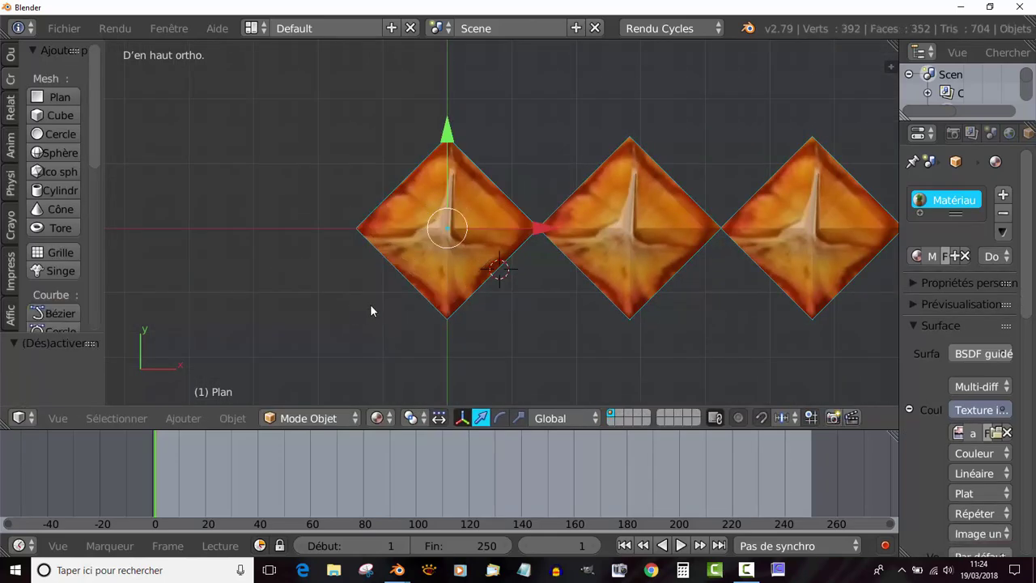
{"action": "key", "text": "Tab"}
{"action": "key", "text": "Tab"}
{"action": "mouse_move", "coordinate": [384, 307]}
{"action": "middle_mouse_down"}
{"action": "mouse_move", "coordinate": [474, 295]}
{"action": "mouse_move", "coordinate": [539, 224]}
{"action": "mouse_move", "coordinate": [537, 202]}
{"action": "mouse_move", "coordinate": [388, 299]}
{"action": "mouse_move", "coordinate": [429, 267]}
{"action": "mouse_move", "coordinate": [448, 270]}
{"action": "middle_mouse_up"}
{"action": "scroll", "coordinate": [404, 293], "scroll_direction": "up", "scroll_amount": 5}
{"action": "key", "text": "Tab"}
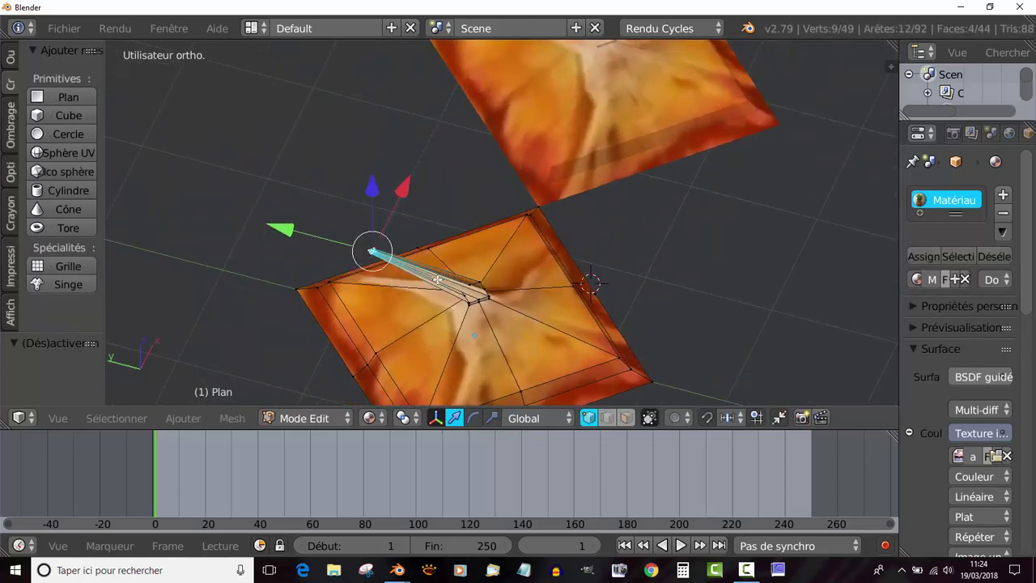
Step: Cut a new edge loop across the spike and lower it slightly along Z
{"action": "key", "text": "ctrl+r"}
{"action": "left_click", "coordinate": [435, 281]}
{"action": "right_click", "coordinate": [436, 281]}
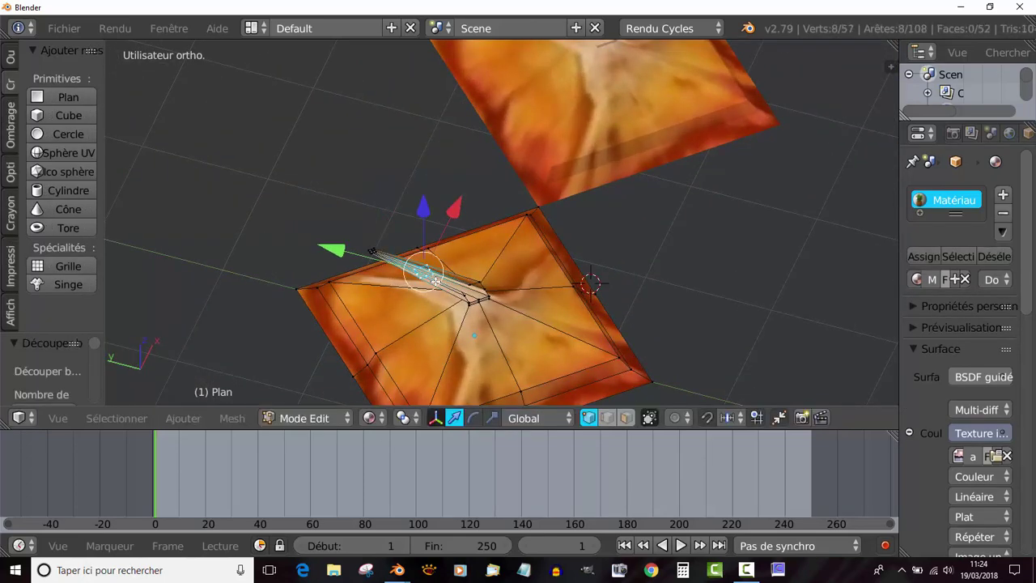
{"action": "mouse_move", "coordinate": [436, 281]}
{"action": "middle_mouse_down"}
{"action": "mouse_move", "coordinate": [387, 340]}
{"action": "mouse_move", "coordinate": [491, 240]}
{"action": "middle_mouse_up"}
{"action": "left_click_drag", "start_coordinate": [447, 176], "coordinate": [448, 190]}
{"action": "left_click", "coordinate": [449, 189]}
Step: Return to object mode and frame all eight diamond tiles from the top view
{"action": "key", "text": "Tab"}
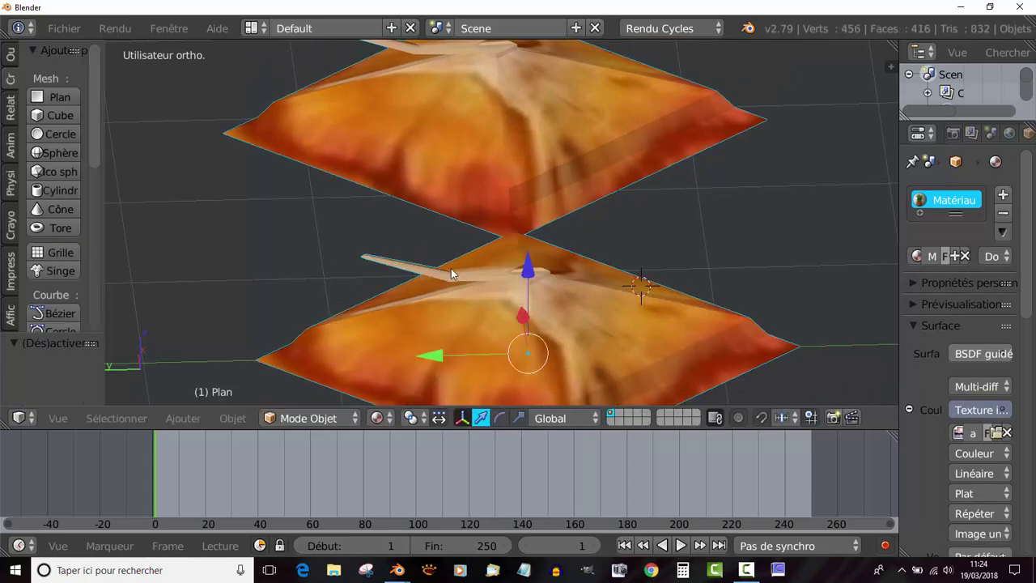
{"action": "scroll", "coordinate": [450, 268], "scroll_direction": "down", "scroll_amount": 3}
{"action": "mouse_move", "coordinate": [466, 282]}
{"action": "middle_mouse_down"}
{"action": "mouse_move", "coordinate": [386, 302]}
{"action": "mouse_move", "coordinate": [349, 277]}
{"action": "mouse_move", "coordinate": [464, 253]}
{"action": "mouse_move", "coordinate": [348, 336]}
{"action": "mouse_move", "coordinate": [284, 347]}
{"action": "mouse_move", "coordinate": [253, 299]}
{"action": "middle_mouse_up"}
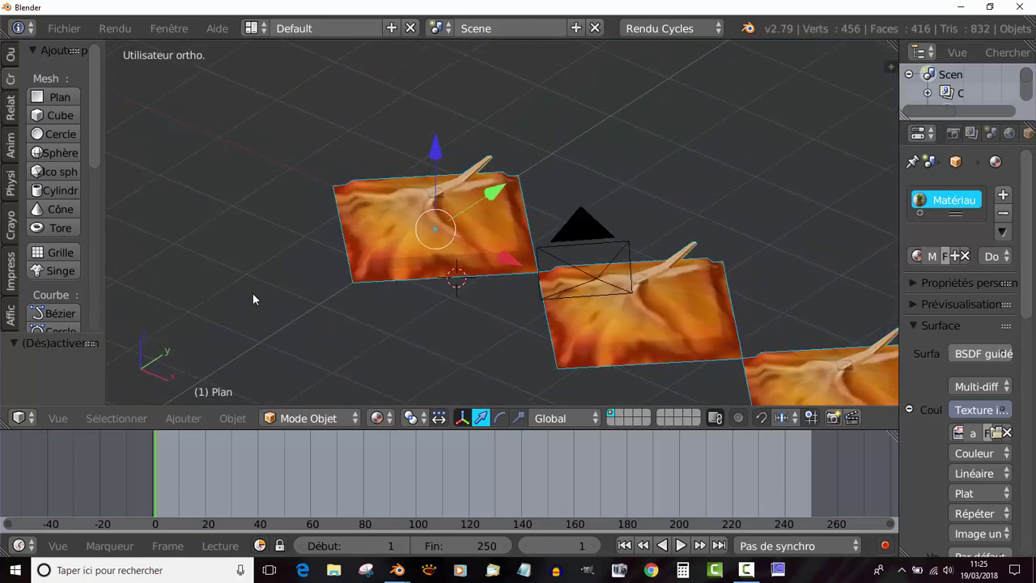
{"action": "mouse_move", "coordinate": [516, 306]}
{"action": "middle_mouse_down"}
{"action": "mouse_move", "coordinate": [486, 317]}
{"action": "mouse_move", "coordinate": [580, 336]}
{"action": "mouse_move", "coordinate": [705, 312]}
{"action": "mouse_move", "coordinate": [486, 287]}
{"action": "middle_mouse_up"}
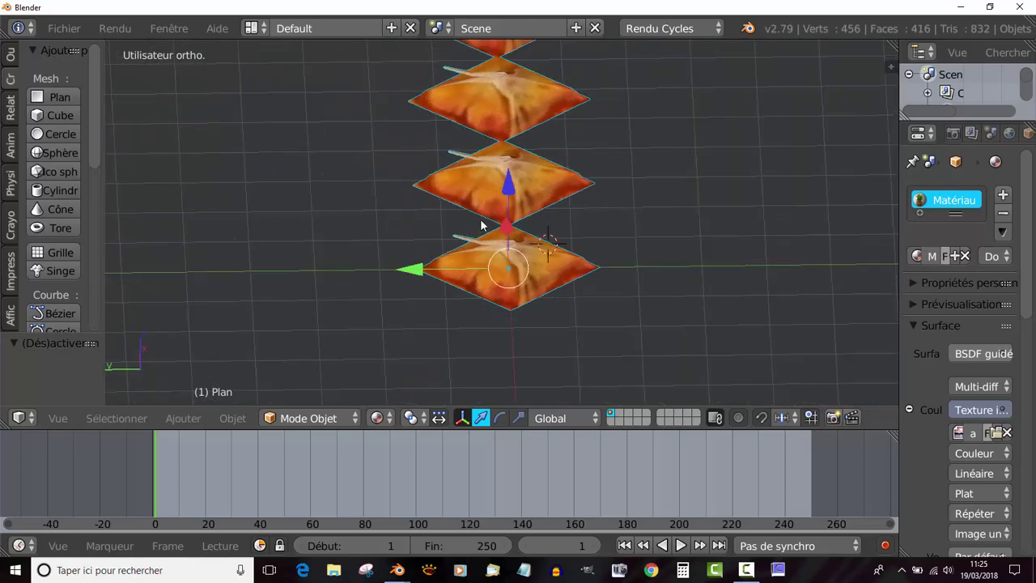
{"action": "mouse_move", "coordinate": [483, 226]}
{"action": "middle_mouse_down"}
{"action": "mouse_move", "coordinate": [454, 299]}
{"action": "mouse_move", "coordinate": [367, 315]}
{"action": "mouse_move", "coordinate": [590, 365]}
{"action": "middle_mouse_up"}
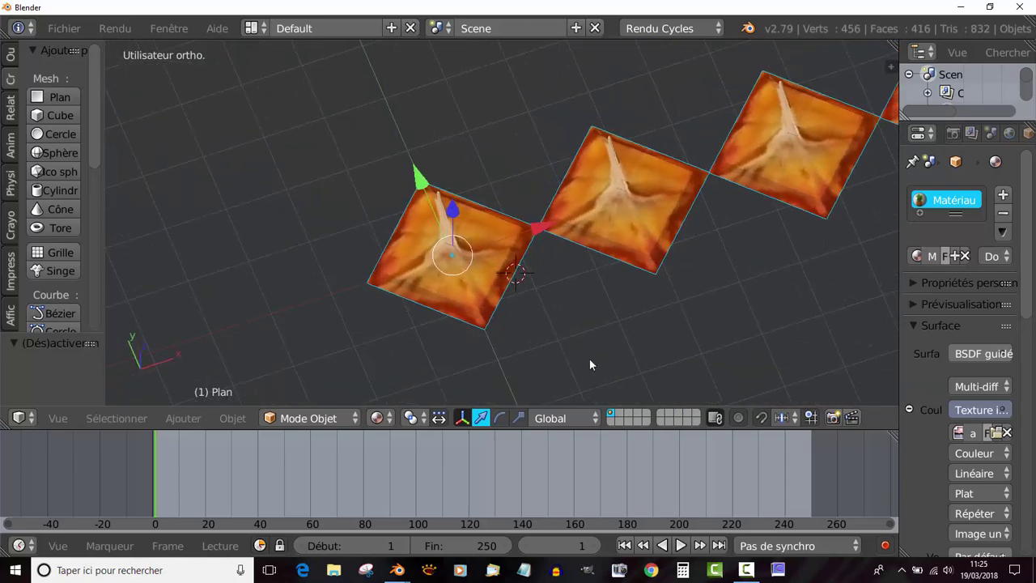
{"action": "key", "text": "KP_1"}
{"action": "key", "text": "KP_7"}
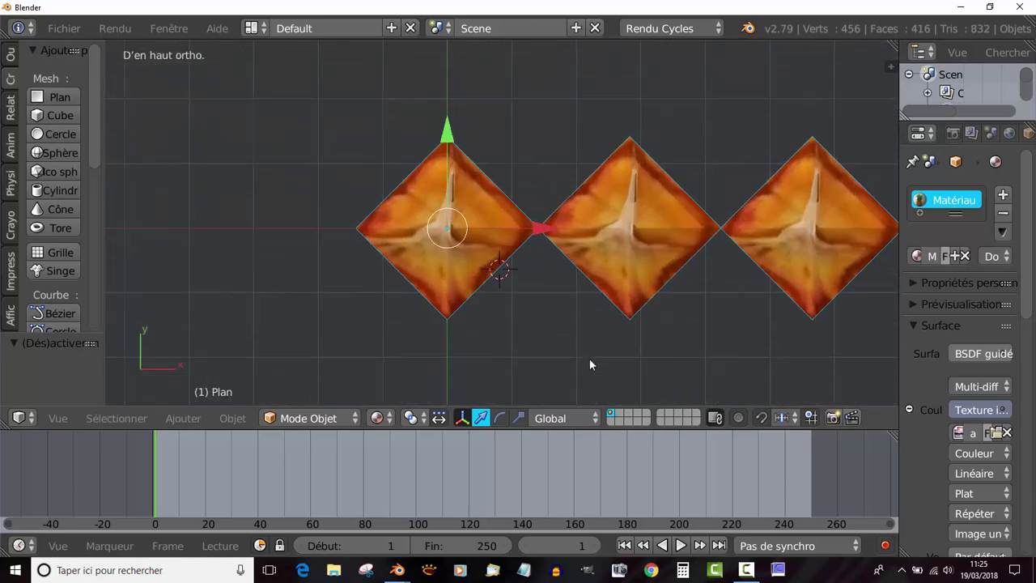
{"action": "scroll", "coordinate": [581, 365], "scroll_direction": "down", "scroll_amount": 2}
{"action": "middle_click_drag", "start_coordinate": [576, 346], "coordinate": [391, 340], "text": "shift"}
{"action": "scroll", "coordinate": [391, 340], "scroll_direction": "down", "scroll_amount": 2}
{"action": "middle_click_drag", "start_coordinate": [497, 338], "coordinate": [376, 342], "text": "shift"}
{"action": "scroll", "coordinate": [376, 335], "scroll_direction": "down", "scroll_amount": 2, "text": "ctrl"}
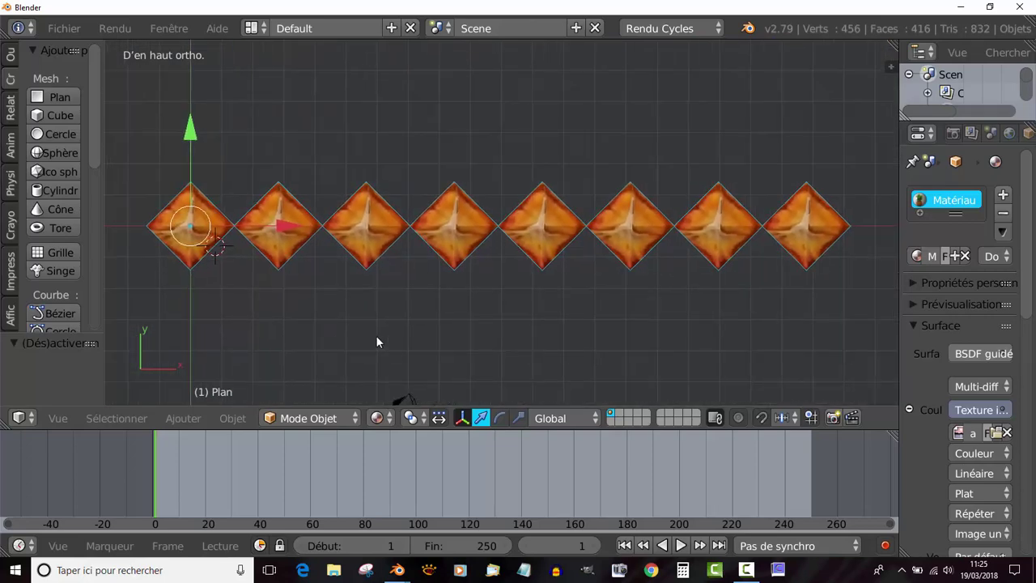
{"action": "scroll", "coordinate": [399, 328], "scroll_direction": "down", "scroll_amount": 1}
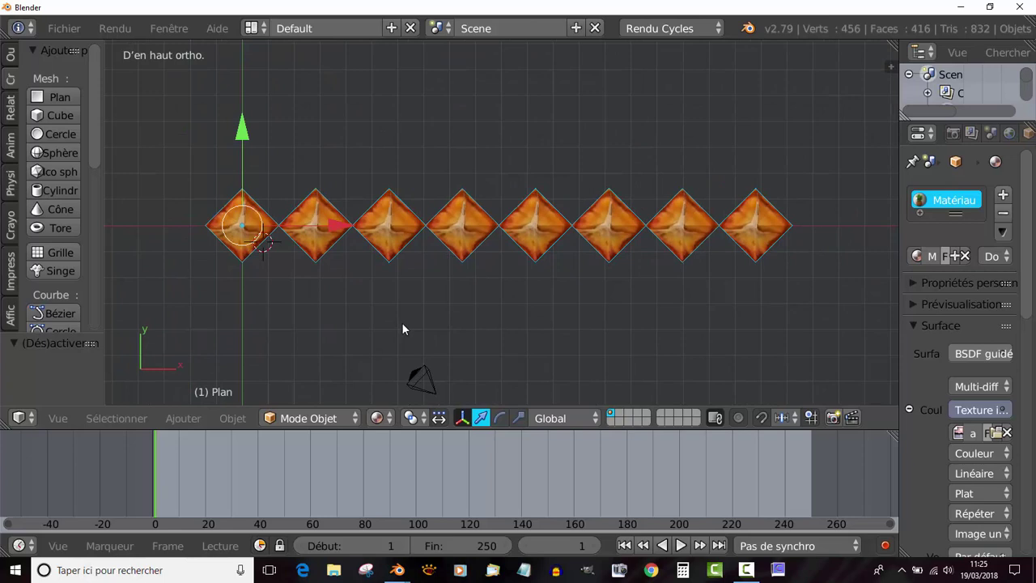
Step: Widen the Properties editor to give the material settings more room beside the tiles
{"action": "key", "text": "Tab"}
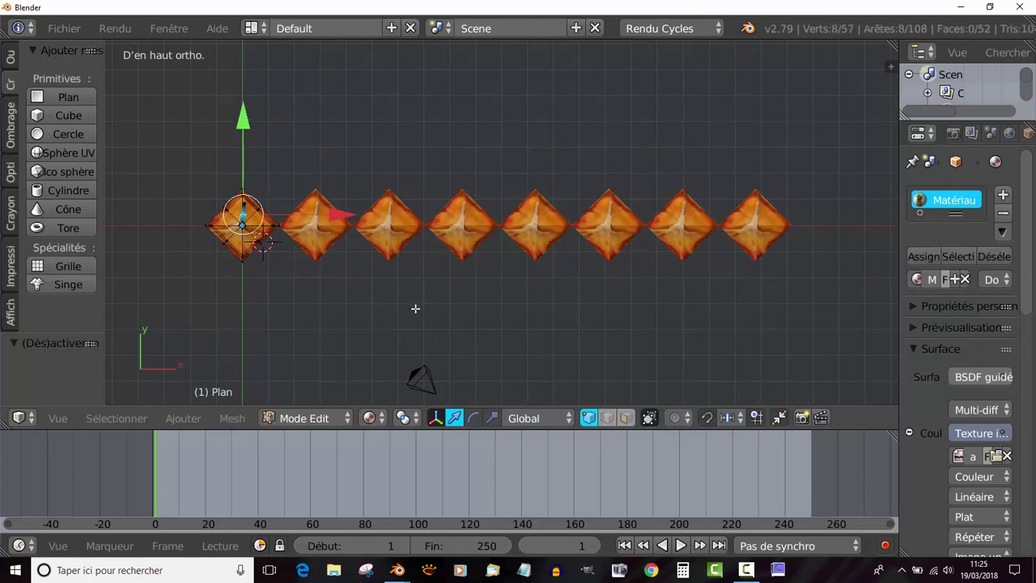
{"action": "key", "text": "Tab"}
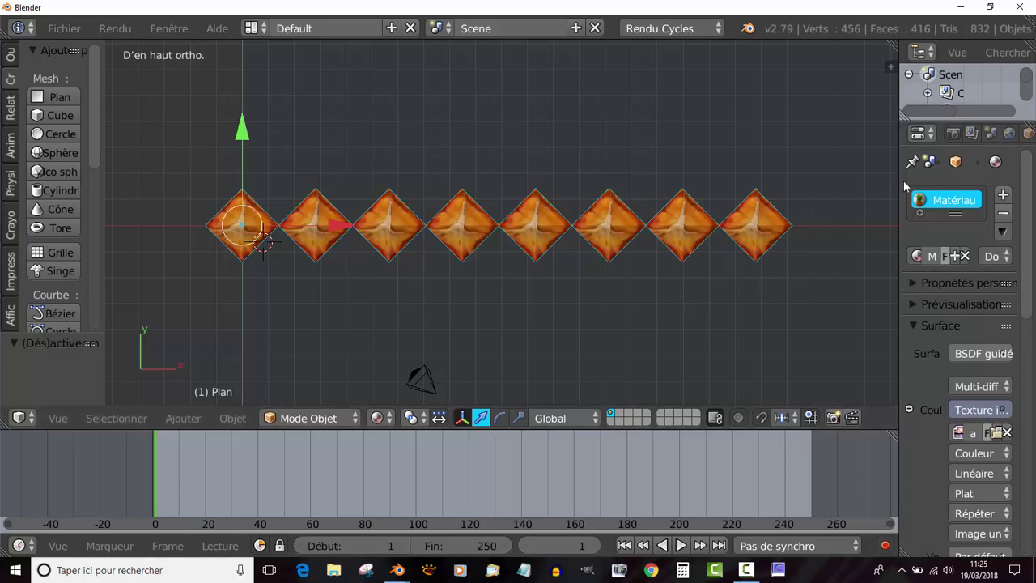
{"action": "mouse_move", "coordinate": [898, 179]}
{"action": "left_mouse_down"}
{"action": "mouse_move", "coordinate": [822, 156]}
{"action": "mouse_move", "coordinate": [892, 162]}
{"action": "left_mouse_up"}
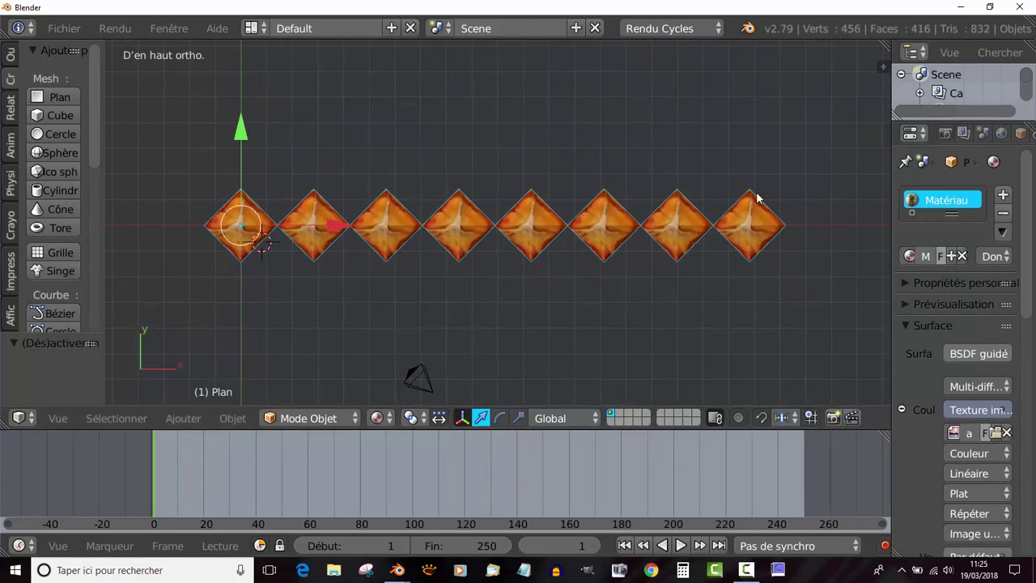
{"action": "scroll", "coordinate": [380, 243], "scroll_direction": "up", "scroll_amount": 4}
{"action": "mouse_move", "coordinate": [404, 255]}
{"action": "middle_mouse_down", "text": "shift"}
{"action": "mouse_move", "coordinate": [765, 243]}
{"action": "mouse_move", "coordinate": [678, 272]}
{"action": "middle_mouse_up", "text": "shift"}
{"action": "scroll", "coordinate": [533, 294], "scroll_direction": "up", "scroll_amount": 4}
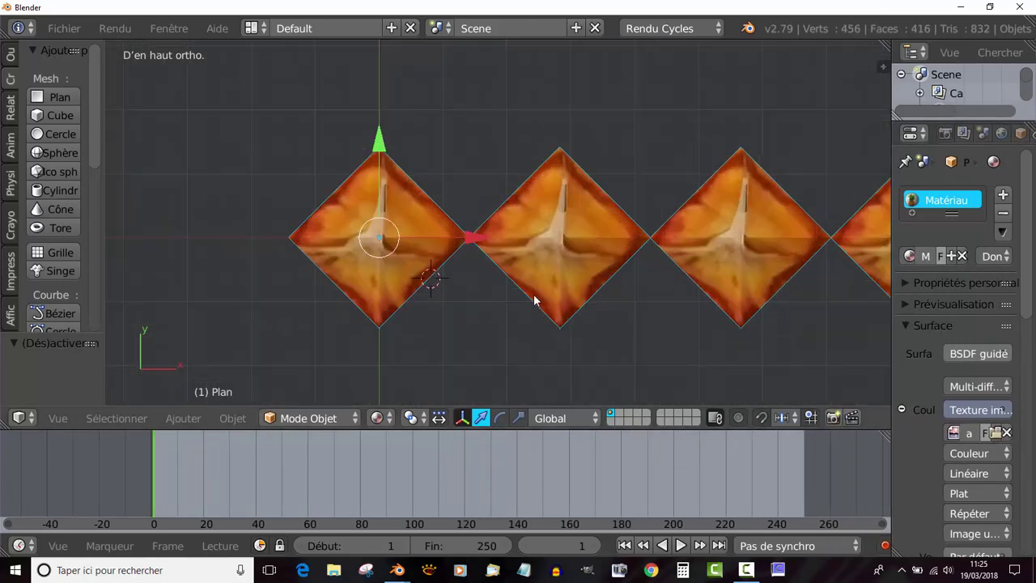
{"action": "scroll", "coordinate": [480, 249], "scroll_direction": "up", "scroll_amount": 2}
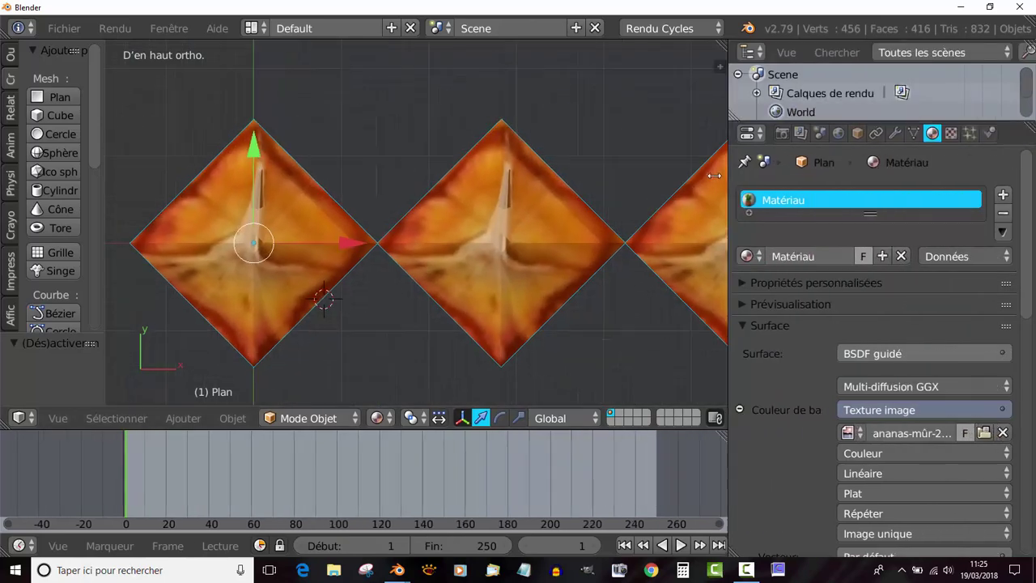
{"action": "left_click_drag", "start_coordinate": [892, 183], "coordinate": [701, 162]}
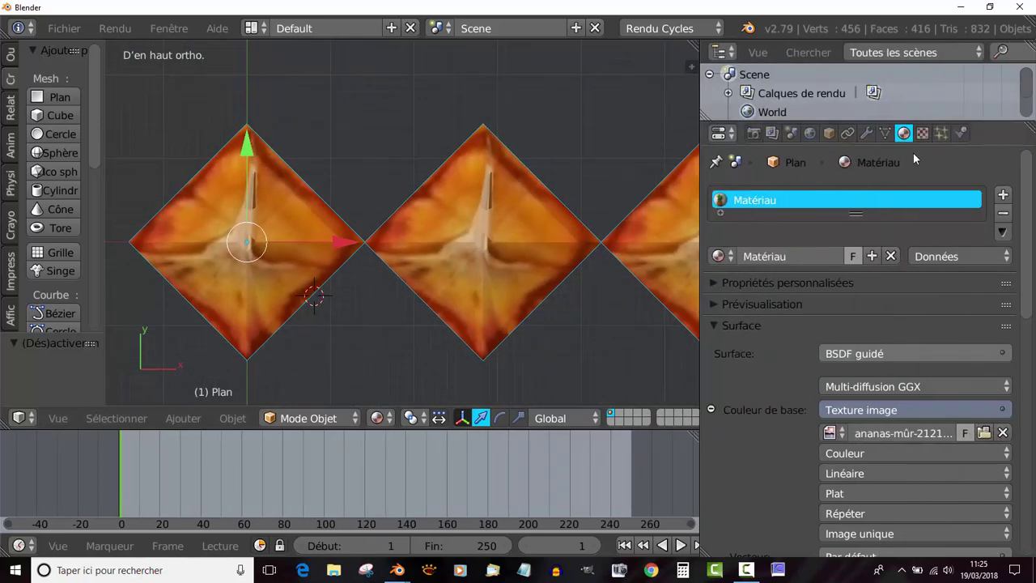
Step: Enable Merge in the Array (Tableau) modifier to join touching vertices between copies
{"action": "left_click", "coordinate": [867, 133]}
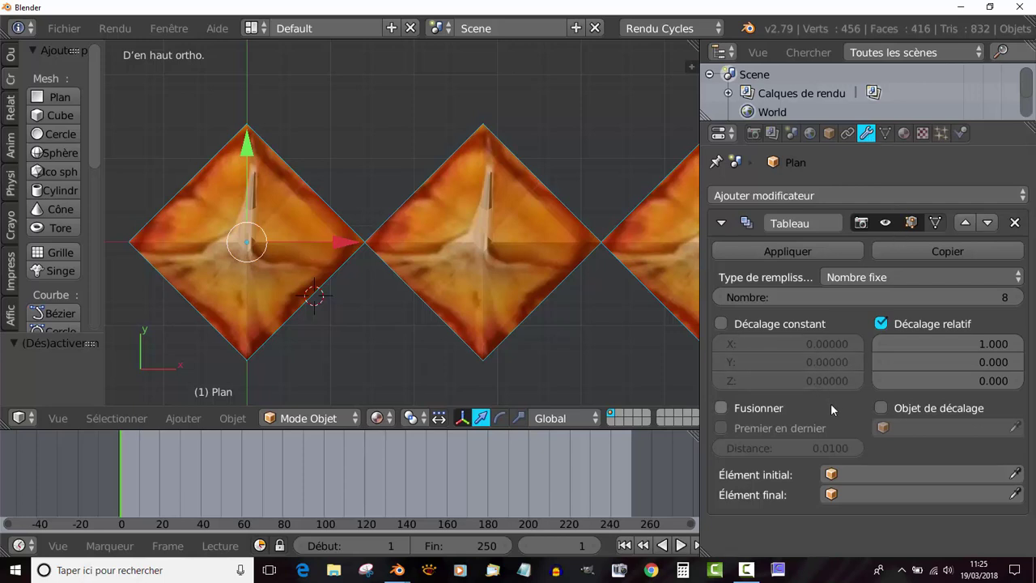
{"action": "left_click", "coordinate": [721, 409]}
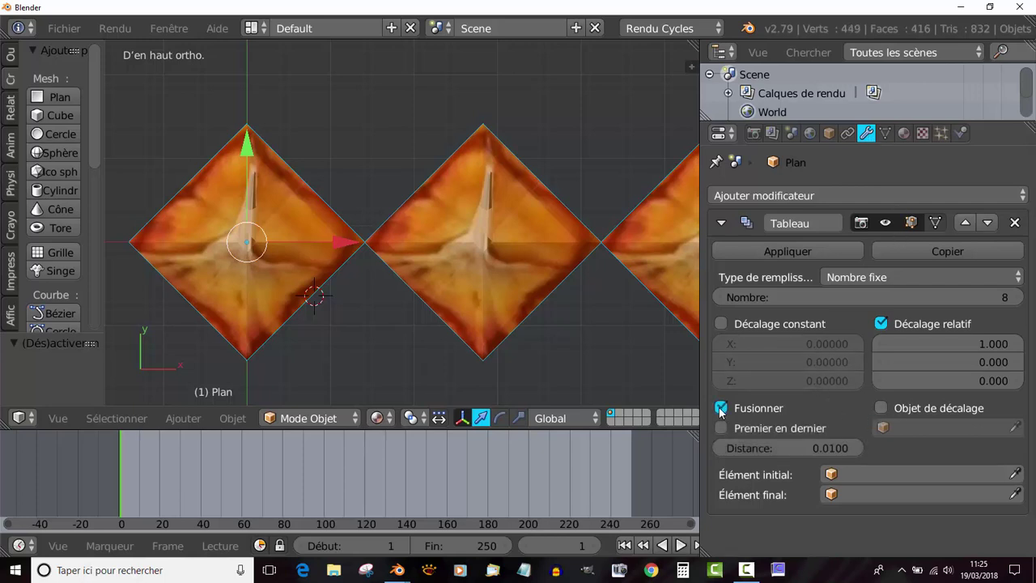
{"action": "scroll", "coordinate": [608, 353], "scroll_direction": "down", "scroll_amount": 3}
{"action": "scroll", "coordinate": [619, 341], "scroll_direction": "down", "scroll_amount": 2, "text": "ctrl"}
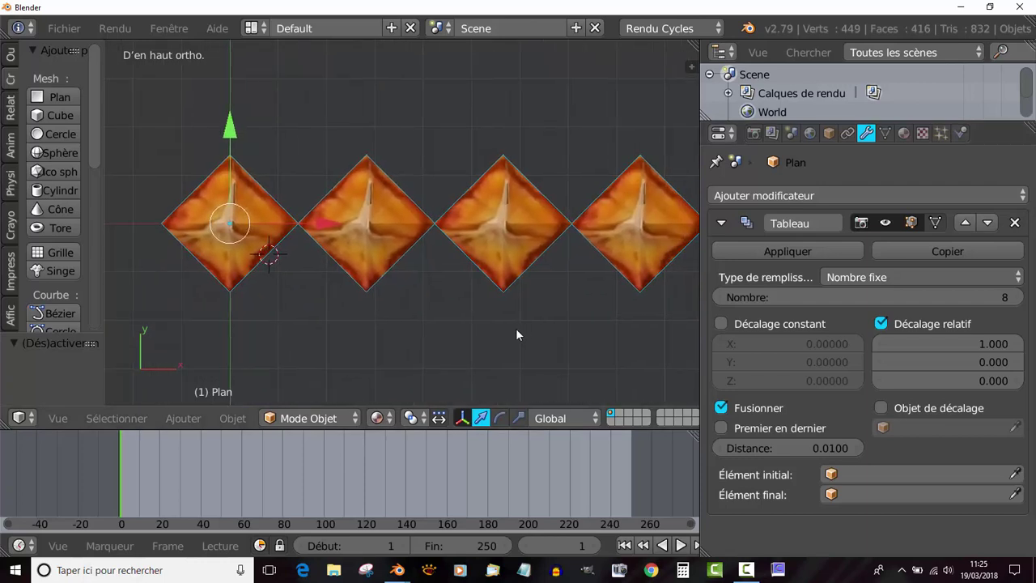
{"action": "scroll", "coordinate": [515, 328], "scroll_direction": "down", "scroll_amount": 2}
{"action": "middle_click_drag", "start_coordinate": [652, 297], "coordinate": [530, 309], "text": "shift"}
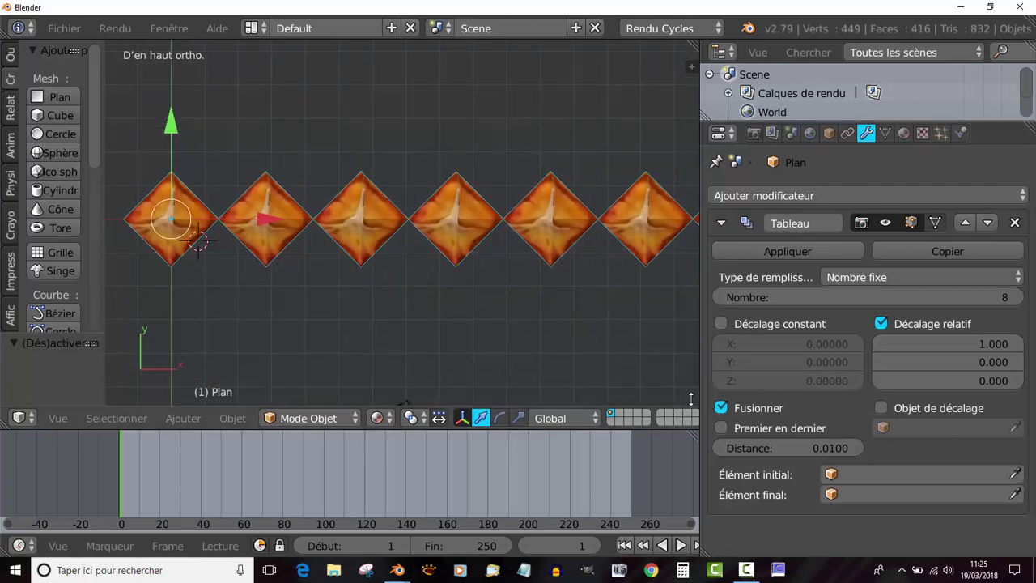
{"action": "scroll", "coordinate": [630, 317], "scroll_direction": "down", "scroll_amount": 1}
{"action": "scroll", "coordinate": [630, 323], "scroll_direction": "down", "scroll_amount": 1}
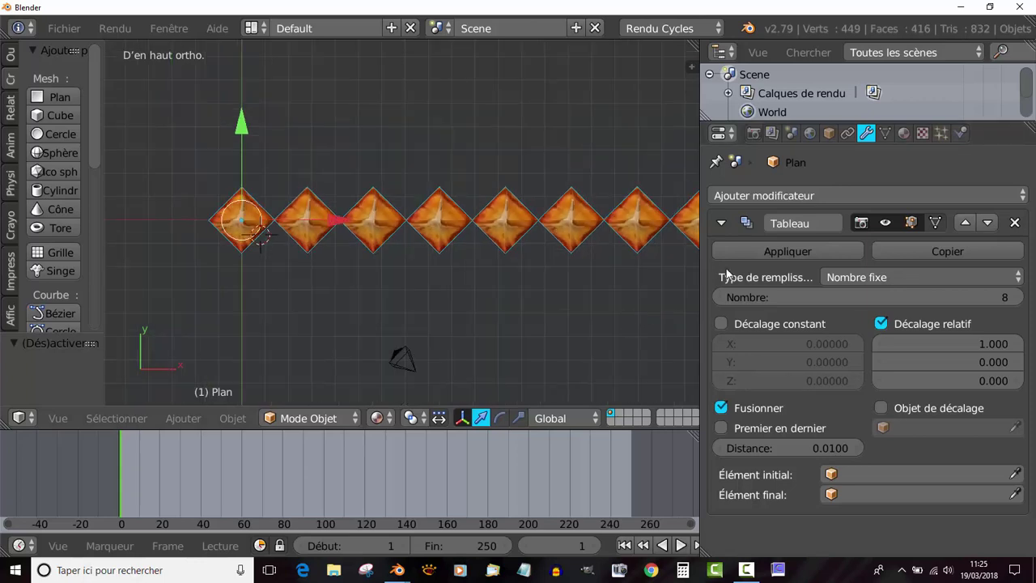
Step: Apply the Array modifier so the eight diamond tiles become real mesh geometry
{"action": "left_click", "coordinate": [793, 250]}
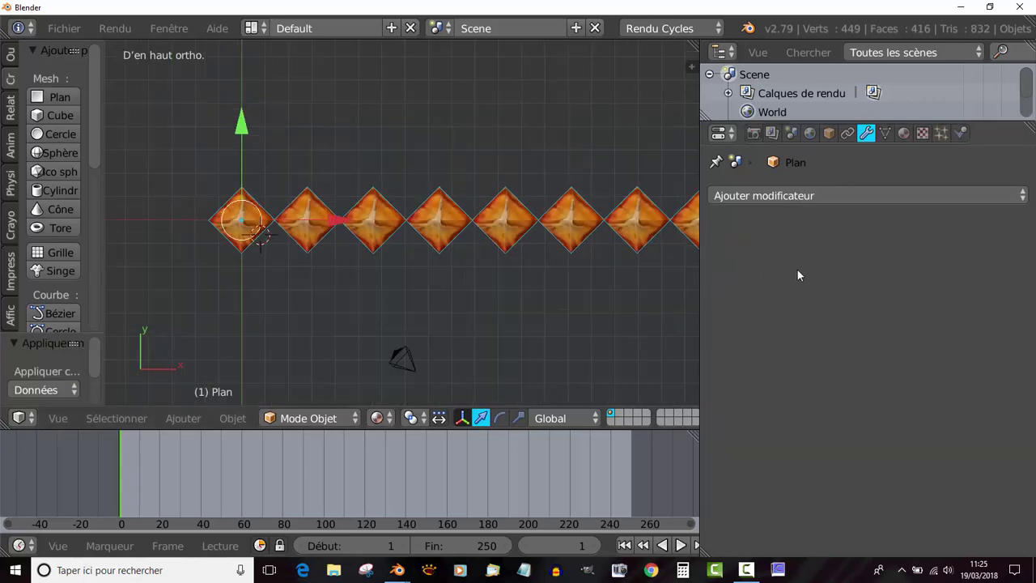
{"action": "scroll", "coordinate": [604, 321], "scroll_direction": "down", "scroll_amount": 2}
{"action": "middle_click_drag", "start_coordinate": [584, 322], "coordinate": [548, 343], "text": "shift"}
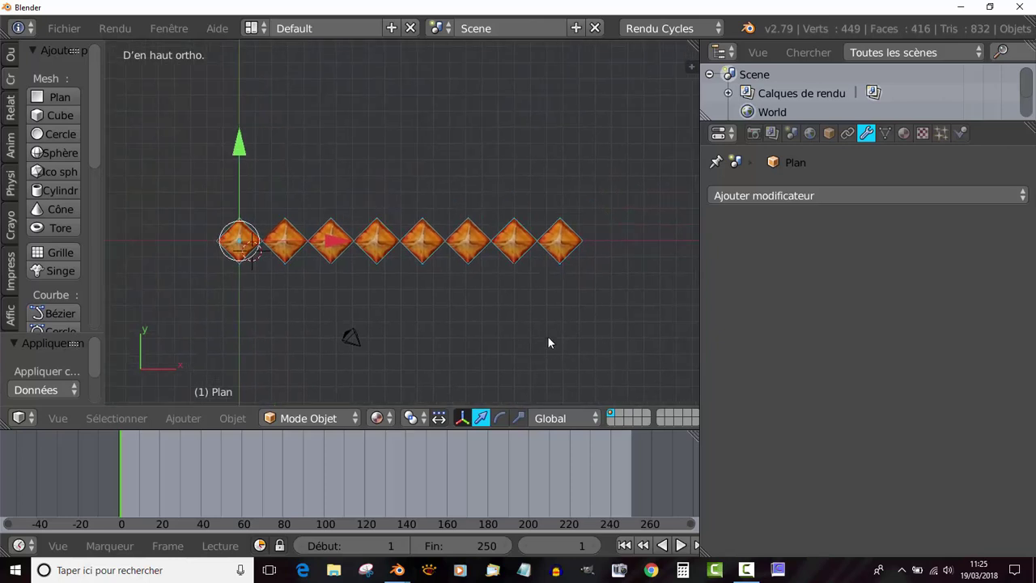
Step: Add an Array modifier that uses constant offset instead of relative offset
{"action": "scroll", "coordinate": [549, 342], "scroll_direction": "up", "scroll_amount": 1}
{"action": "left_click", "coordinate": [848, 196]}
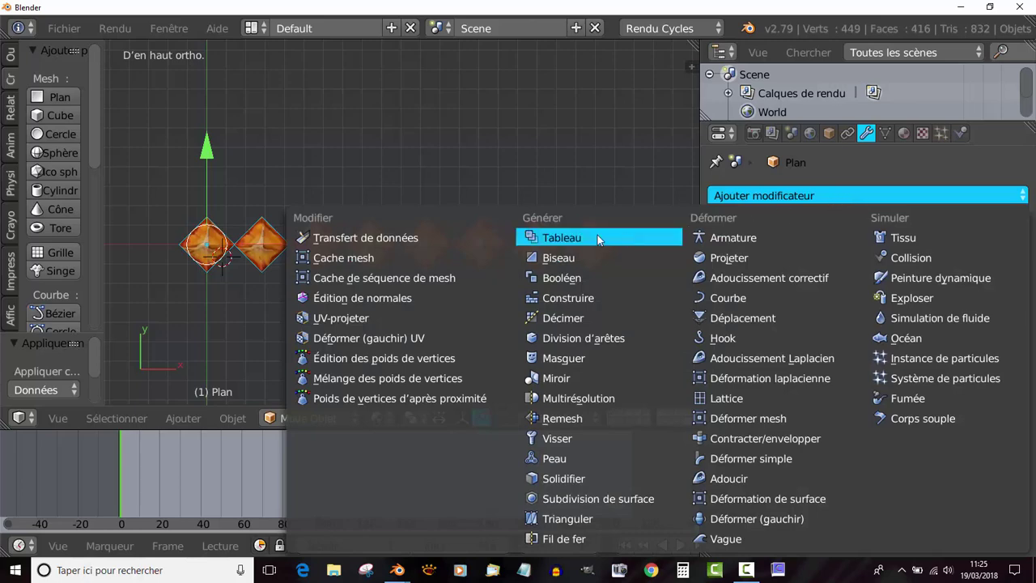
{"action": "left_click", "coordinate": [576, 240]}
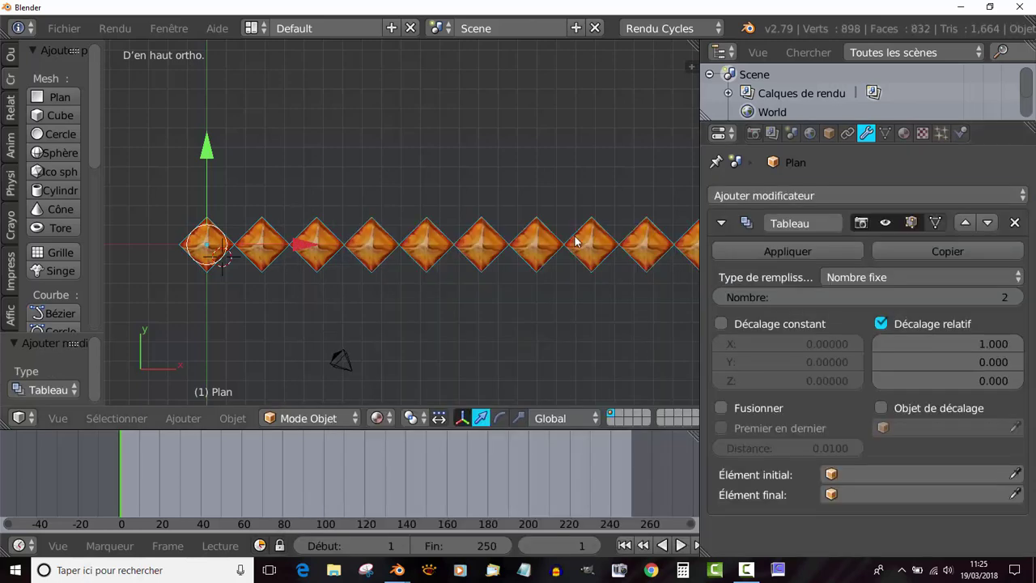
{"action": "scroll", "coordinate": [577, 240], "scroll_direction": "down", "scroll_amount": 3}
{"action": "scroll", "coordinate": [567, 250], "scroll_direction": "down", "scroll_amount": 2}
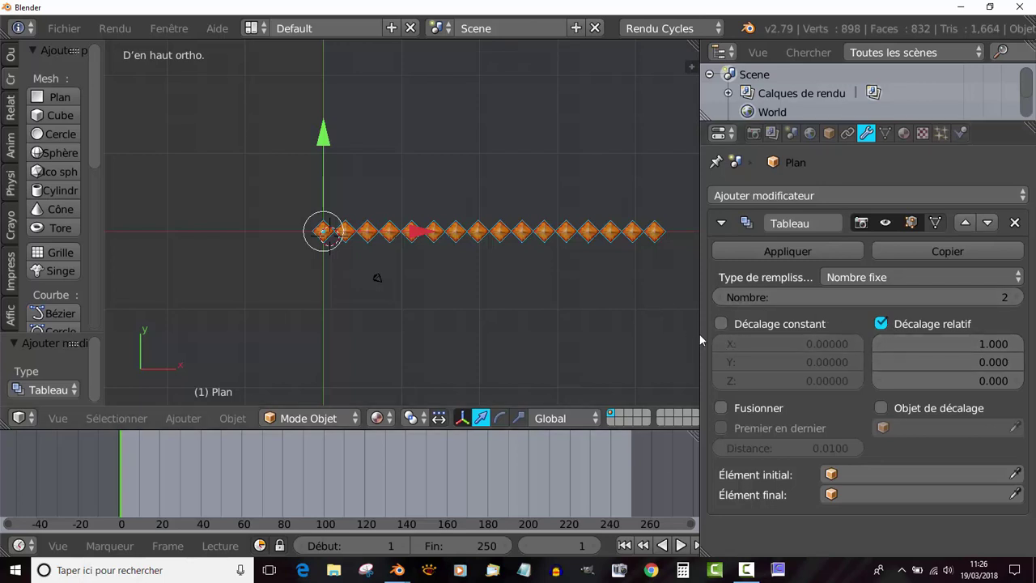
{"action": "left_click", "coordinate": [721, 323]}
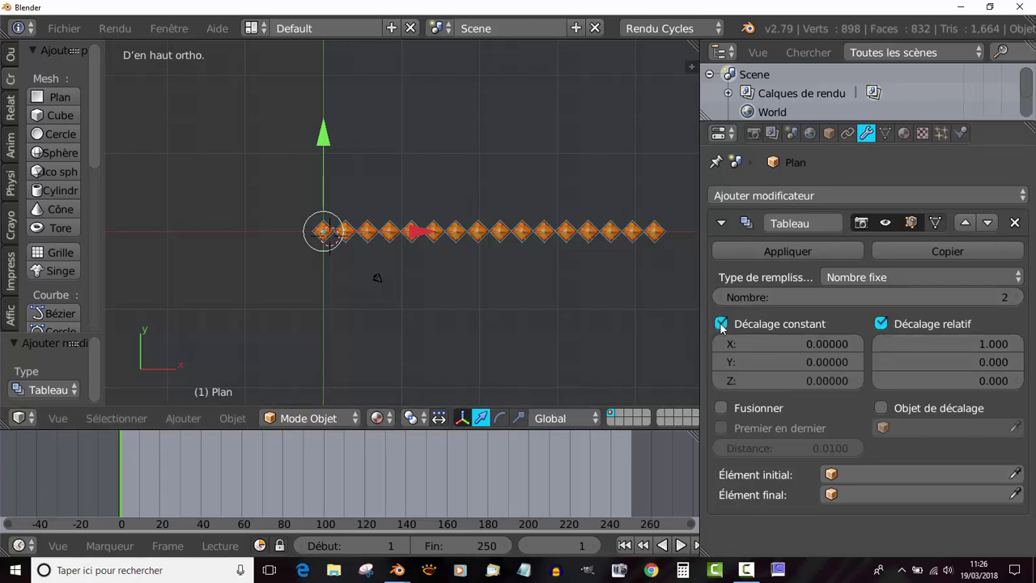
{"action": "left_click", "coordinate": [881, 323]}
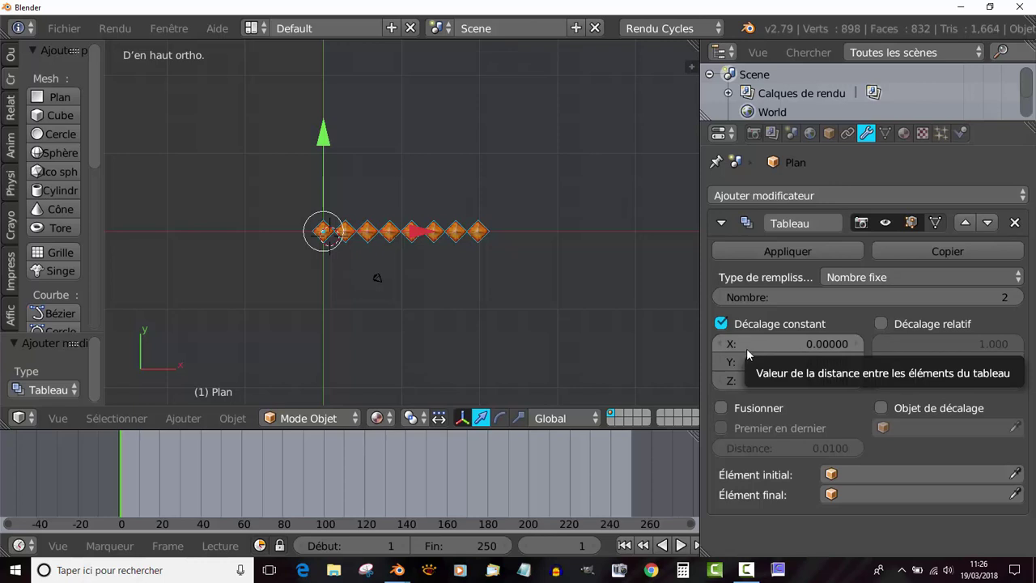
Step: Set the array's constant offset to 1.41 in both X and Y
{"action": "left_click", "coordinate": [829, 346]}
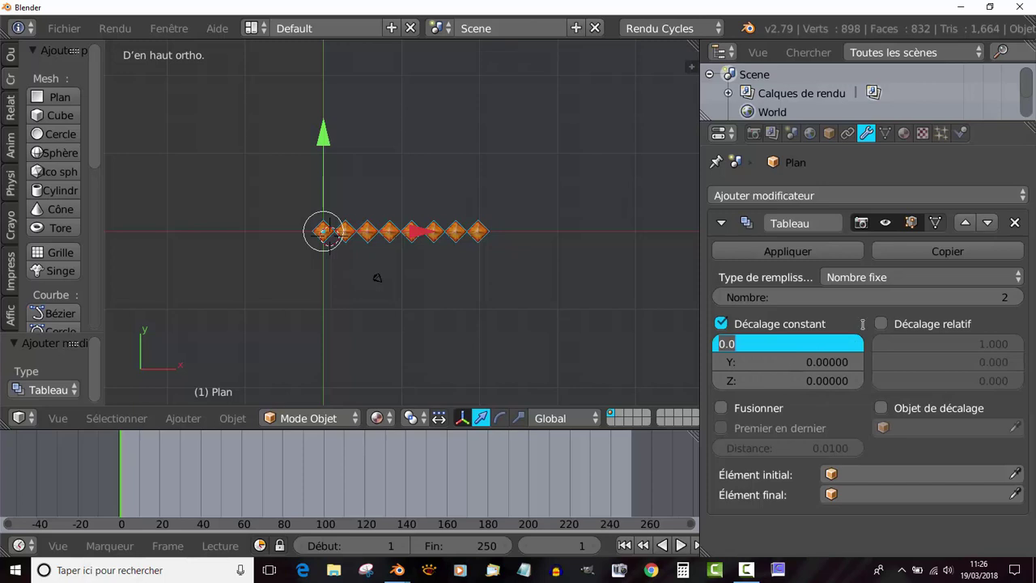
{"action": "type", "text": "1.14"}
{"action": "key", "text": "Return"}
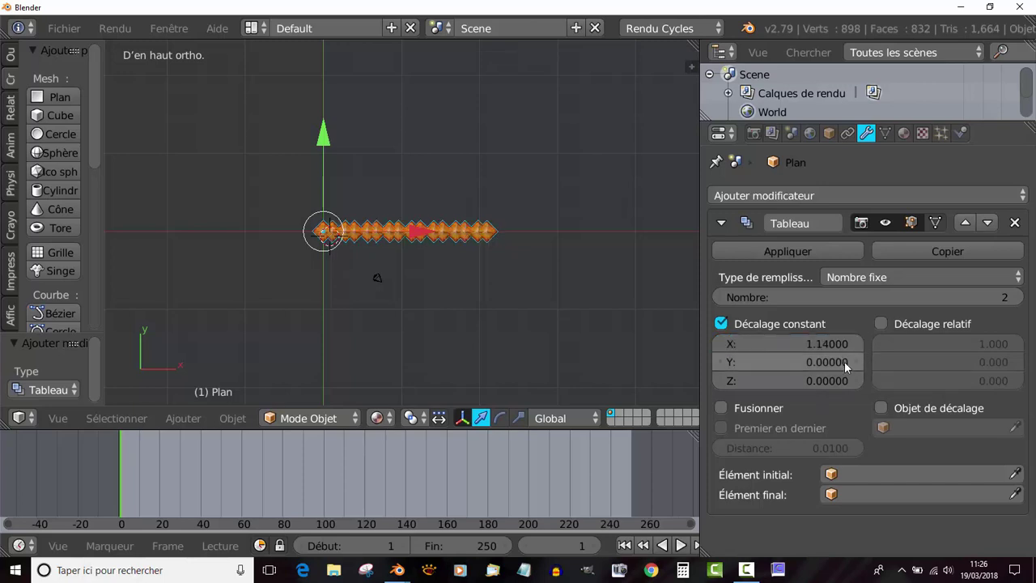
{"action": "left_click", "coordinate": [845, 361]}
{"action": "type", "text": "1"}
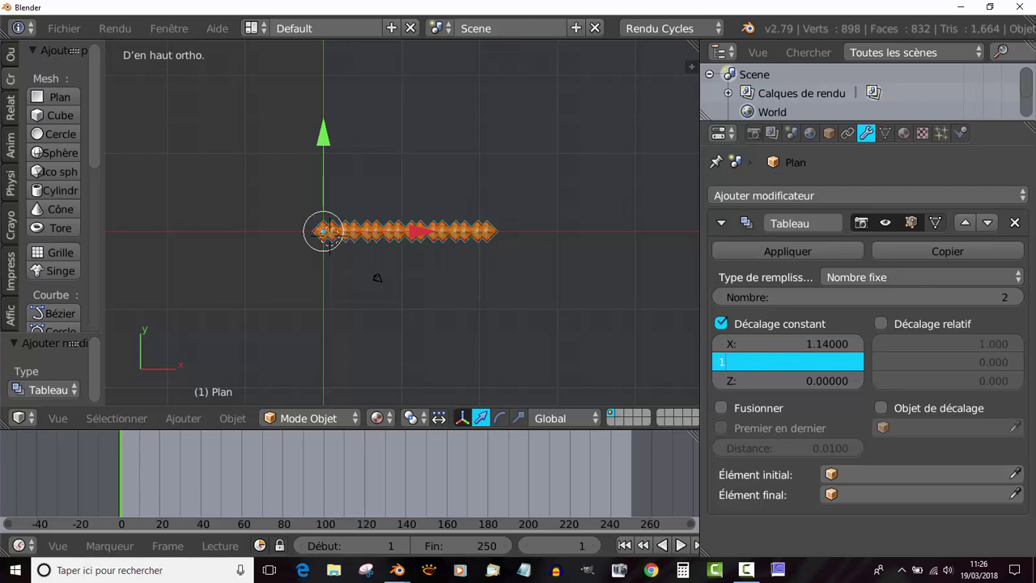
{"action": "type", "text": ".41"}
{"action": "key", "text": "Return"}
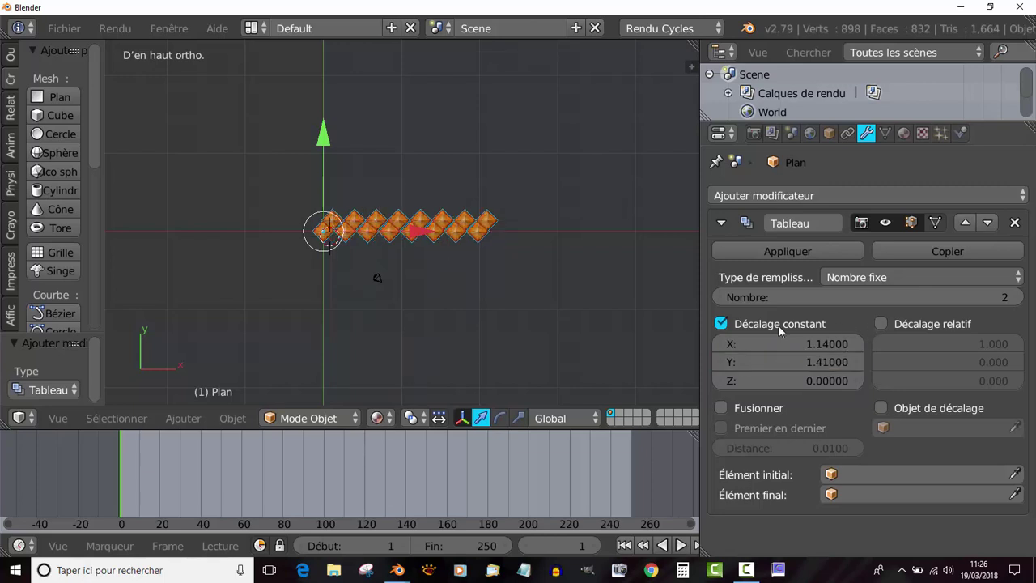
{"action": "scroll", "coordinate": [512, 278], "scroll_direction": "up", "scroll_amount": 2}
{"action": "scroll", "coordinate": [511, 279], "scroll_direction": "up", "scroll_amount": 3}
{"action": "scroll", "coordinate": [512, 279], "scroll_direction": "up", "scroll_amount": 1}
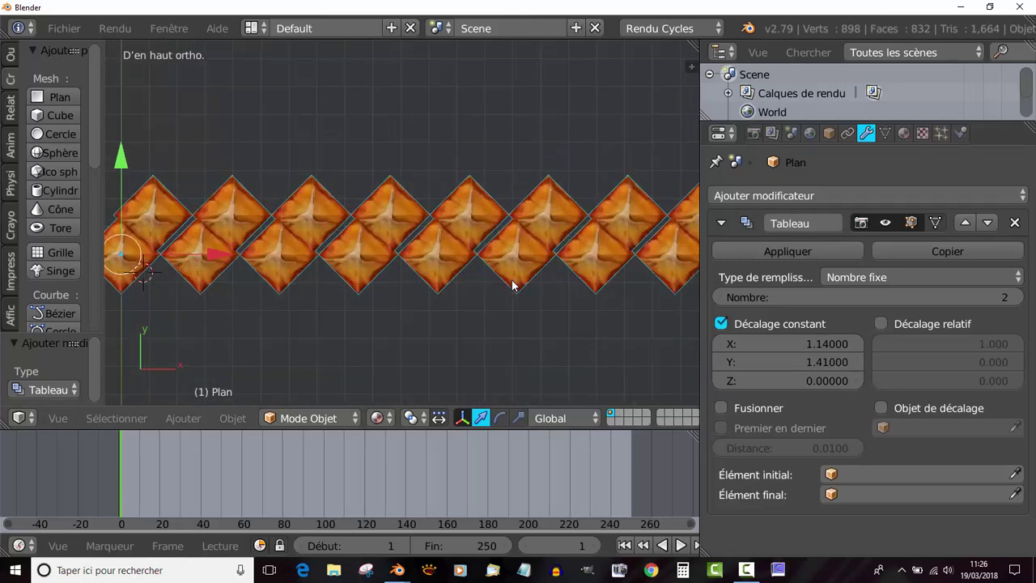
{"action": "scroll", "coordinate": [511, 278], "scroll_direction": "up", "scroll_amount": 1}
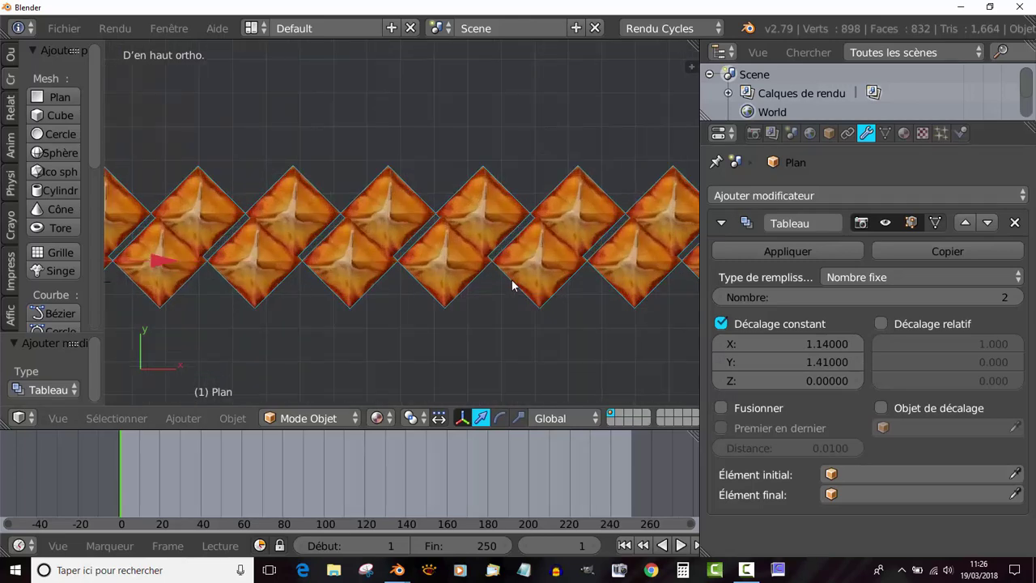
{"action": "left_click", "coordinate": [828, 343]}
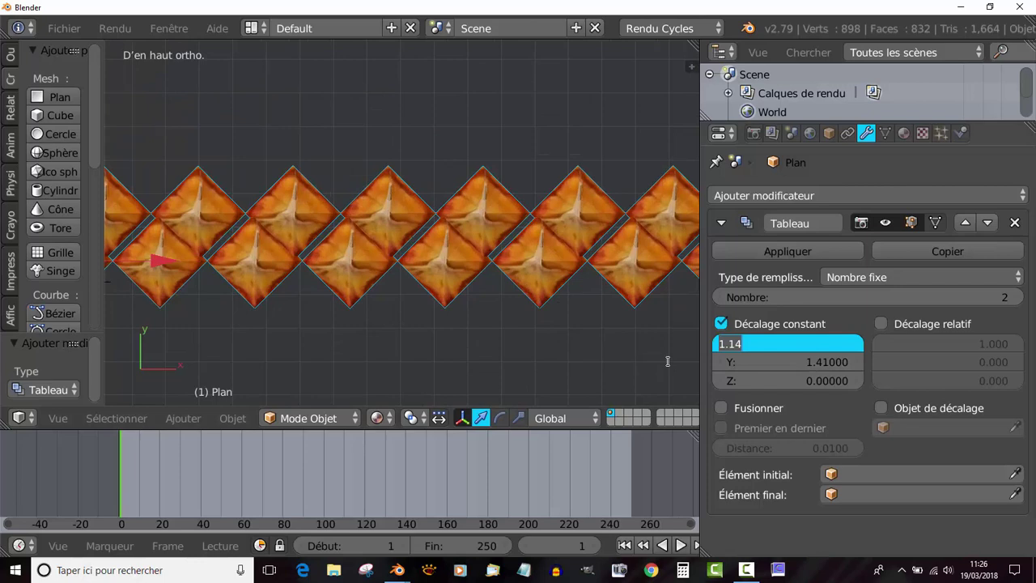
{"action": "type", "text": "1"}
{"action": "key", "text": "Return"}
Step: Enable Merge on the array and apply it to the mesh
{"action": "scroll", "coordinate": [524, 318], "scroll_direction": "down", "scroll_amount": 3}
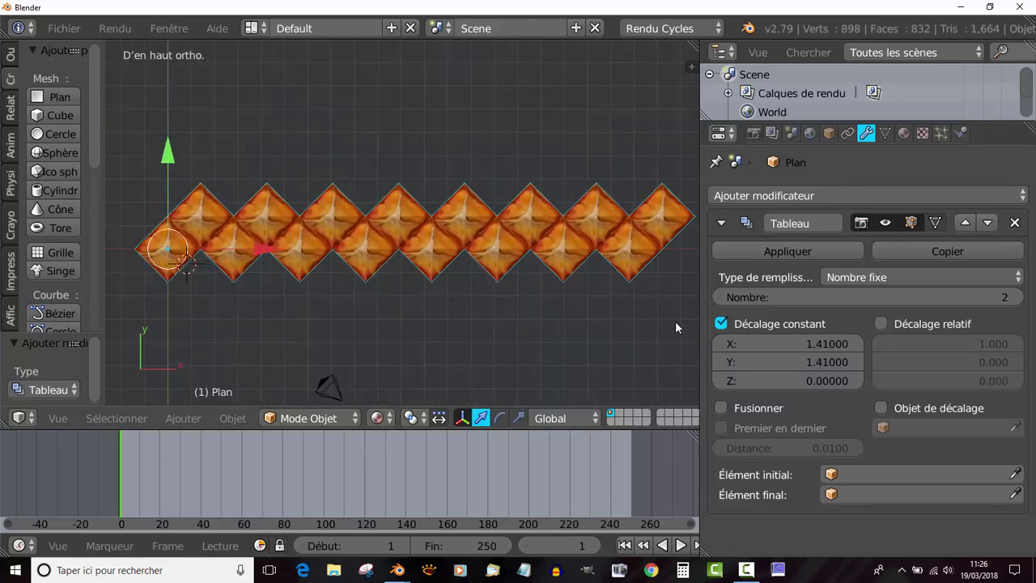
{"action": "left_click", "coordinate": [722, 407]}
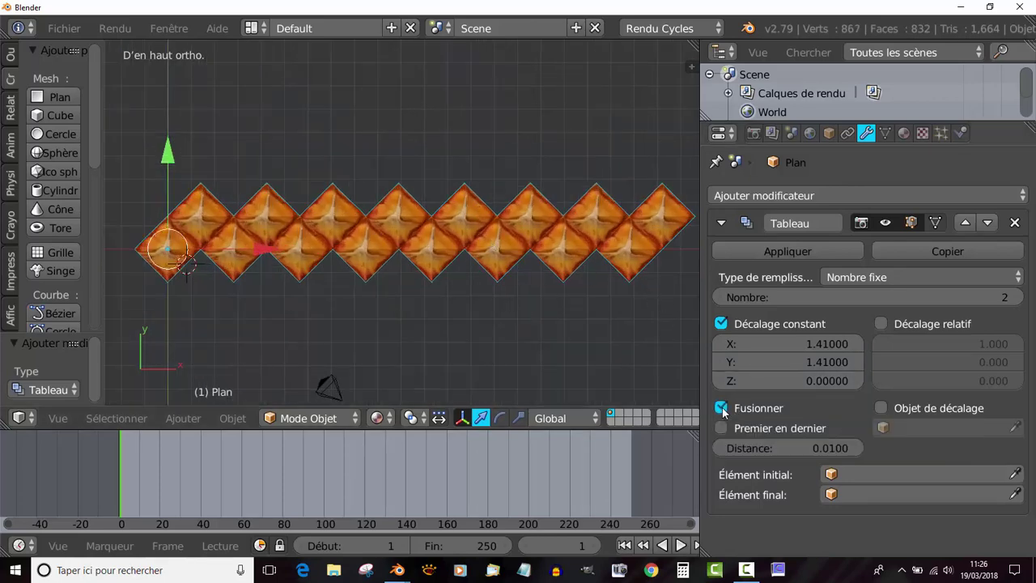
{"action": "left_click", "coordinate": [781, 251]}
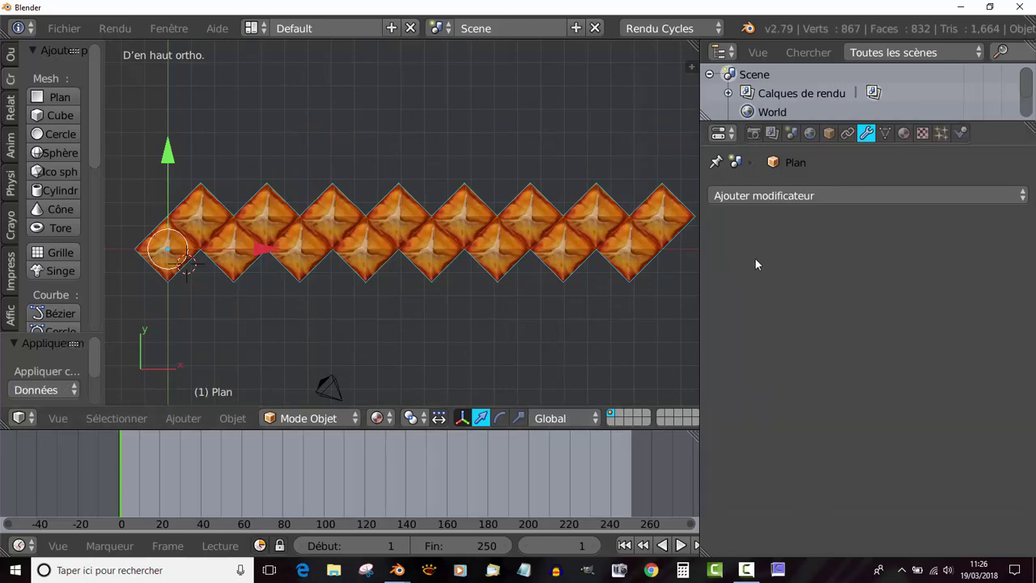
{"action": "left_click", "coordinate": [772, 197]}
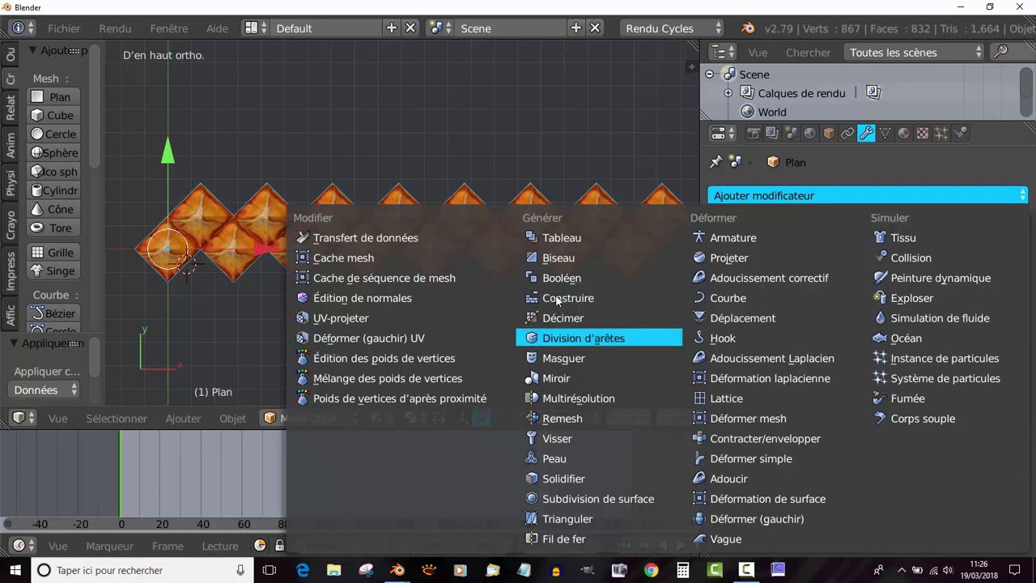
Step: Add another Array with constant offset only, spacing the copy 2.83 in Y
{"action": "left_click", "coordinate": [552, 239]}
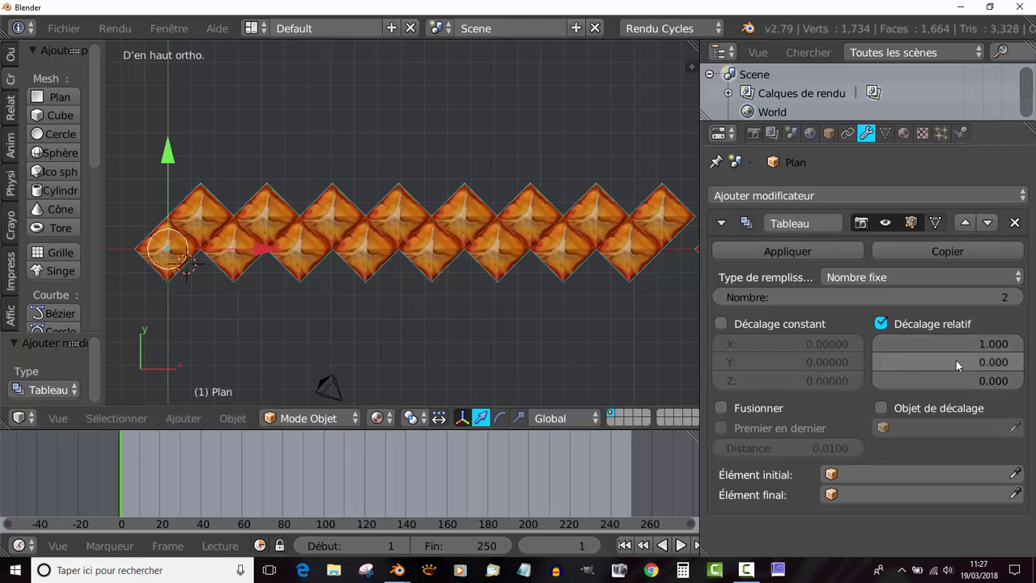
{"action": "left_click", "coordinate": [880, 323]}
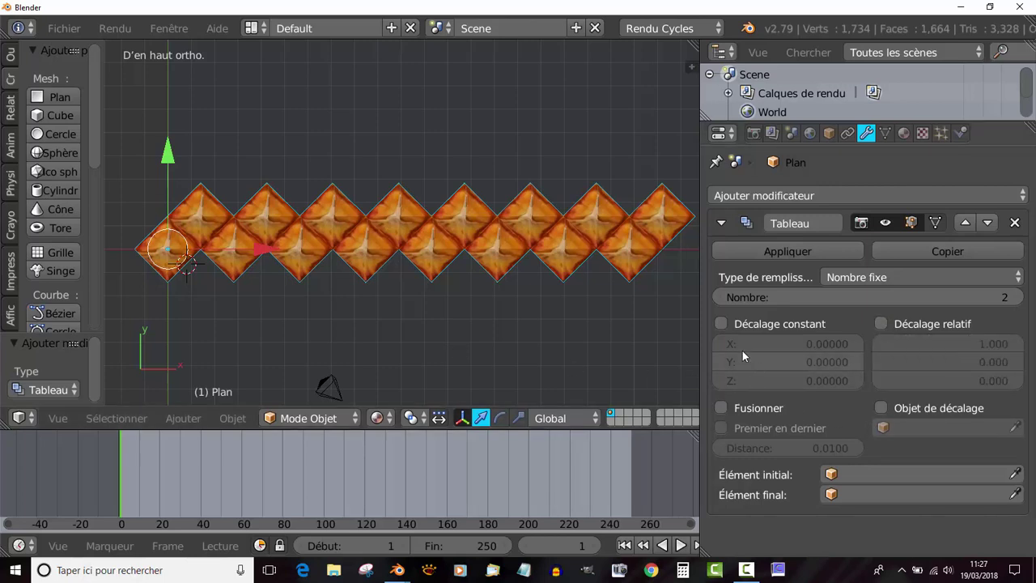
{"action": "left_click", "coordinate": [720, 323]}
{"action": "left_click", "coordinate": [795, 362]}
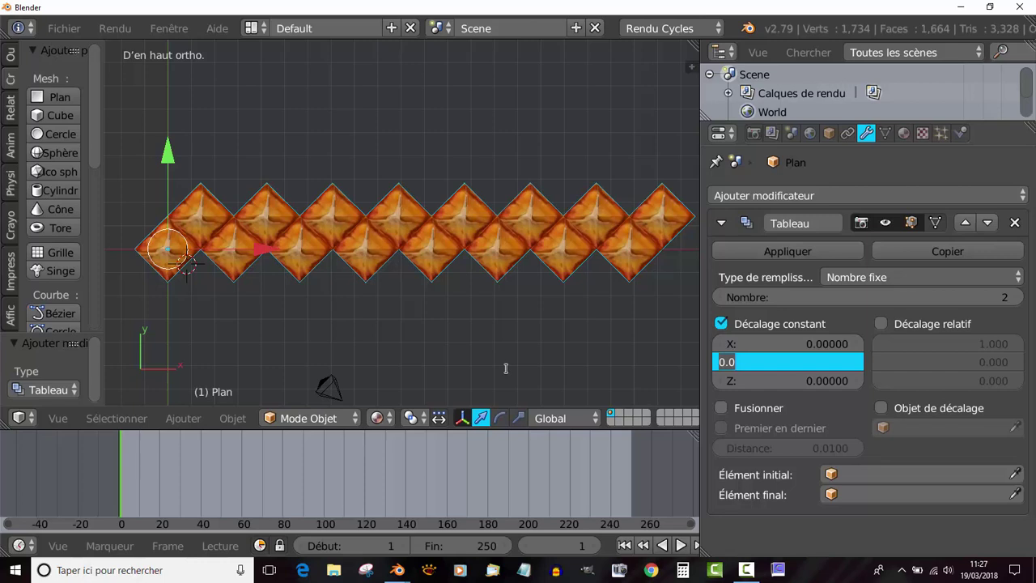
{"action": "type", "text": "2.83"}
{"action": "key", "text": "Return"}
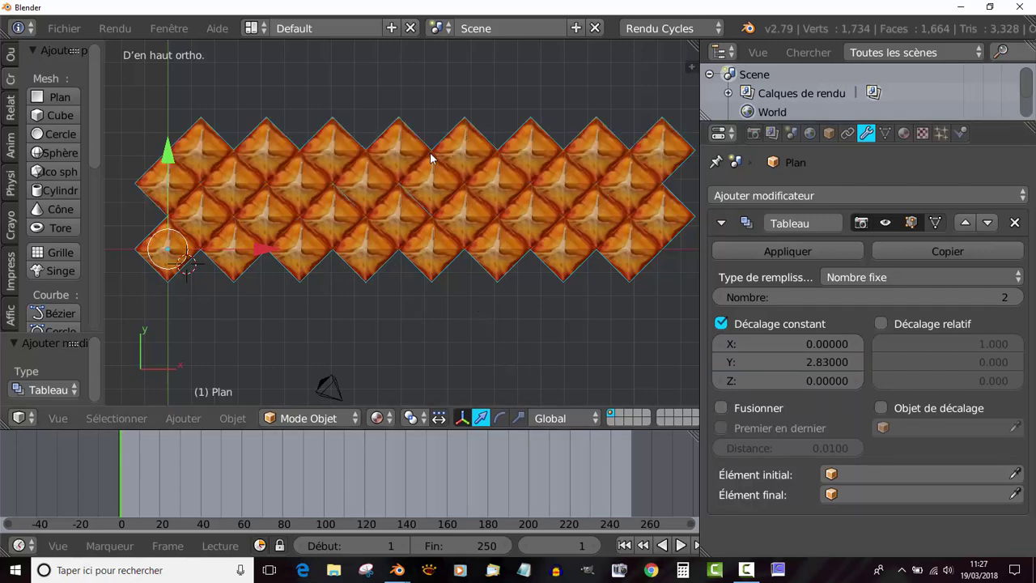
Step: Enable Merge on the vertical array and raise its count from 2 to 8
{"action": "left_click", "coordinate": [720, 408]}
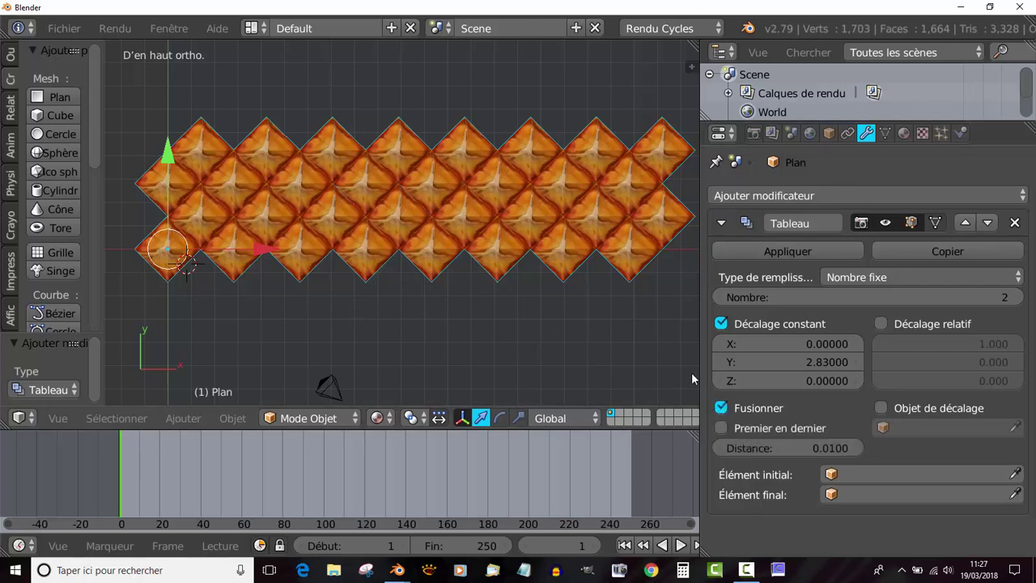
{"action": "left_click", "coordinate": [1015, 298]}
{"action": "scroll", "coordinate": [643, 336], "scroll_direction": "down", "scroll_amount": 2}
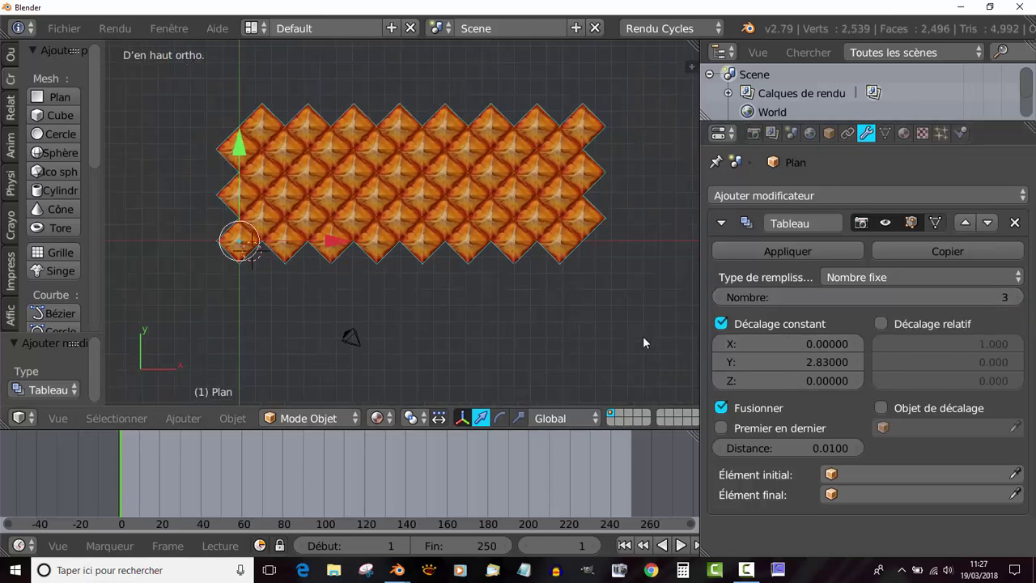
{"action": "middle_click_drag", "start_coordinate": [630, 324], "coordinate": [591, 355], "text": "shift"}
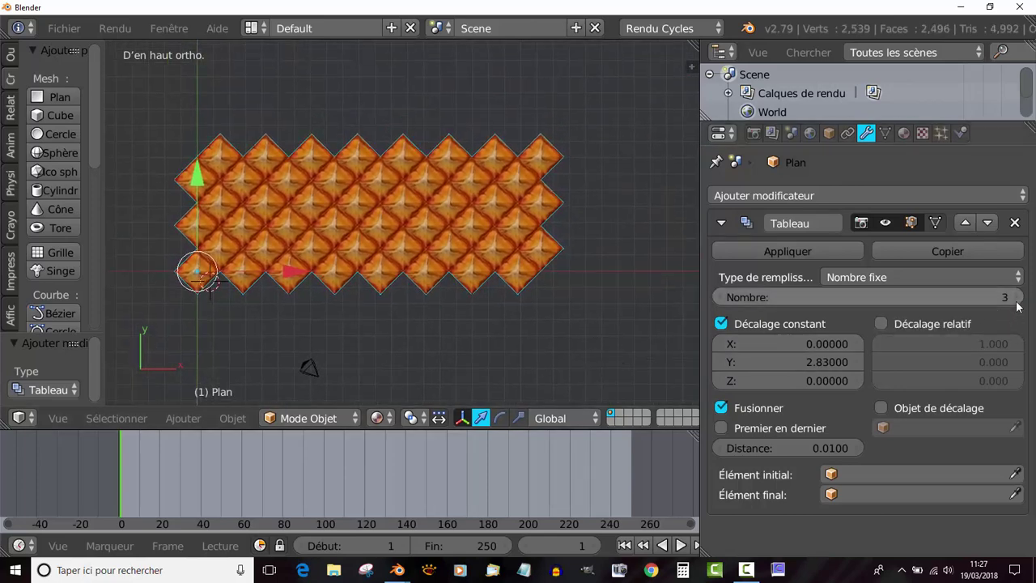
{"action": "left_click", "coordinate": [1016, 298]}
{"action": "left_click", "coordinate": [1016, 298]}
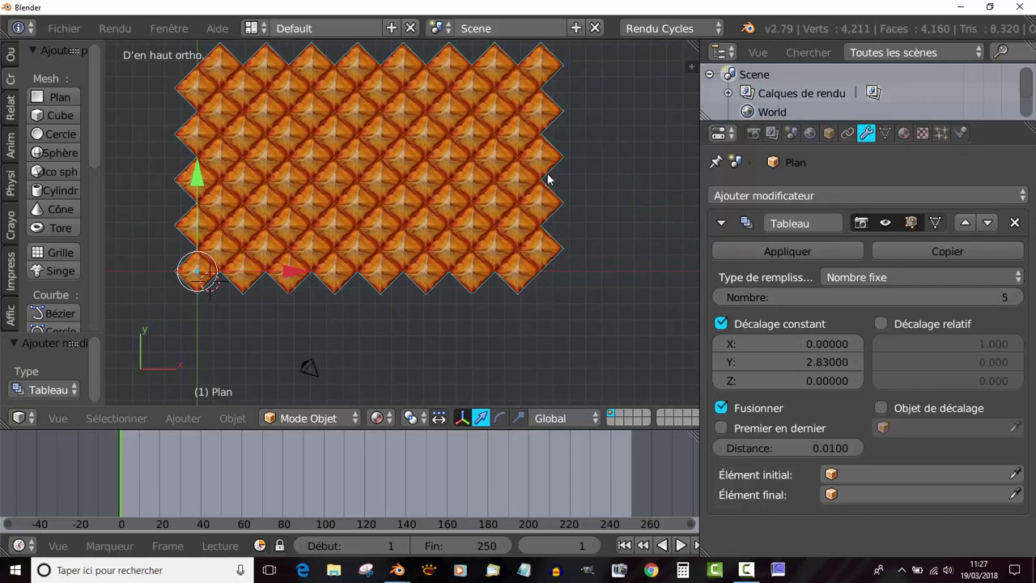
{"action": "left_click", "coordinate": [1016, 297]}
{"action": "left_click", "coordinate": [1016, 298]}
{"action": "scroll", "coordinate": [682, 297], "scroll_direction": "down", "scroll_amount": 1}
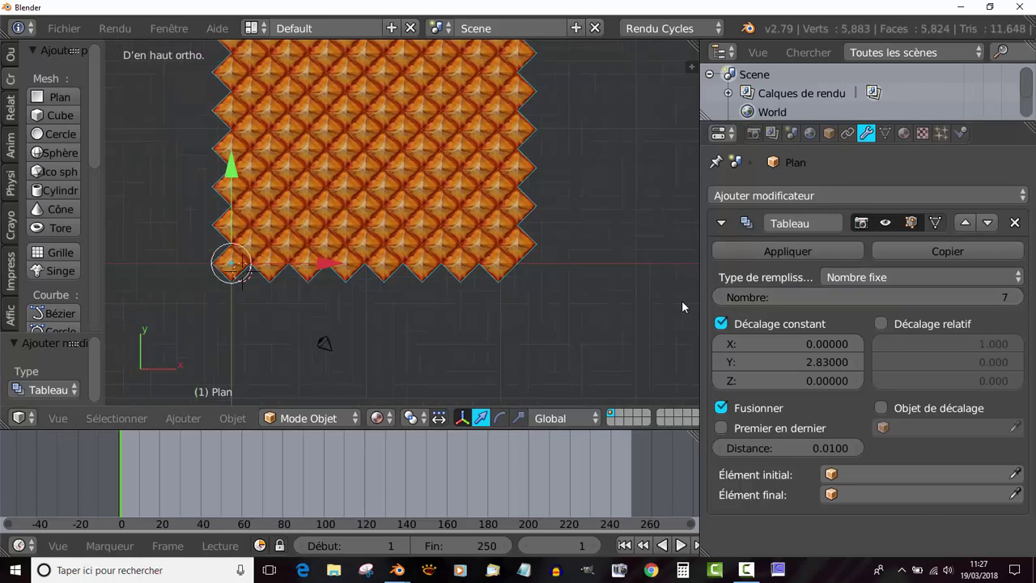
{"action": "scroll", "coordinate": [683, 297], "scroll_direction": "down", "scroll_amount": 1}
{"action": "left_click", "coordinate": [1018, 298]}
{"action": "scroll", "coordinate": [649, 356], "scroll_direction": "up", "scroll_amount": 1, "text": "shift"}
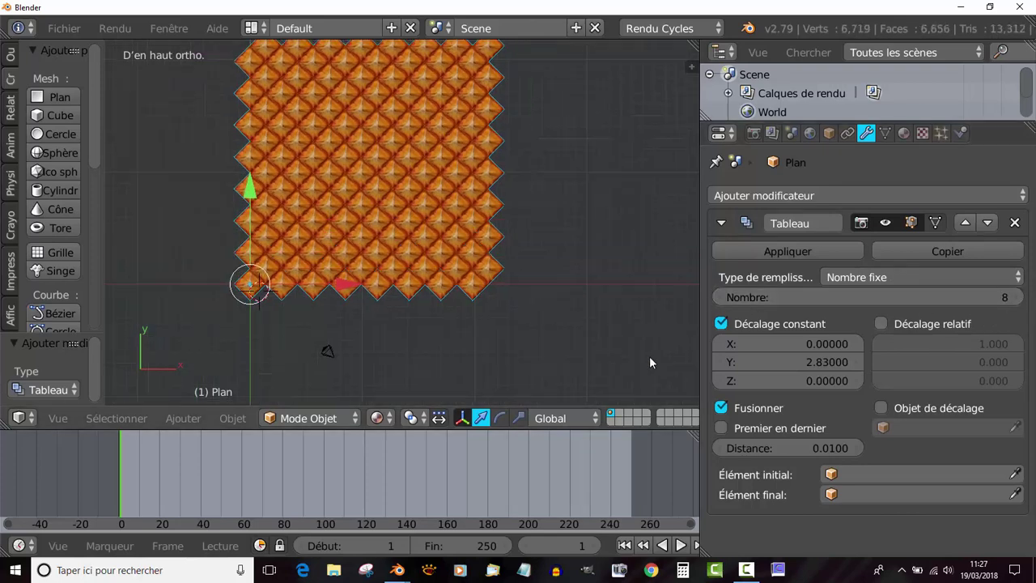
{"action": "scroll", "coordinate": [639, 352], "scroll_direction": "up", "scroll_amount": 2, "text": "shift"}
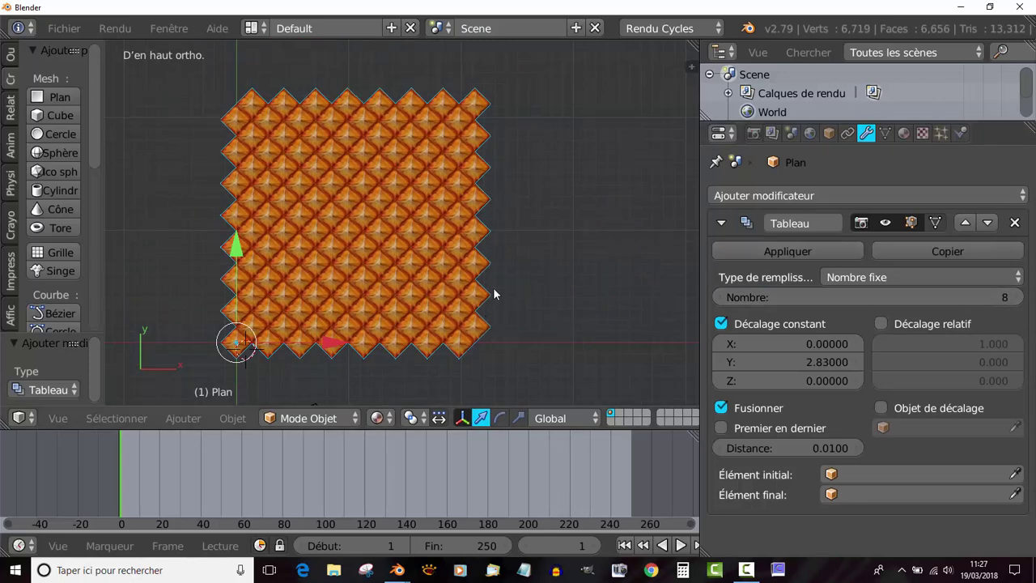
{"action": "mouse_move", "coordinate": [520, 322]}
{"action": "middle_mouse_down"}
{"action": "mouse_move", "coordinate": [506, 230]}
{"action": "mouse_move", "coordinate": [441, 222]}
{"action": "mouse_move", "coordinate": [463, 166]}
{"action": "mouse_move", "coordinate": [482, 289]}
{"action": "mouse_move", "coordinate": [507, 300]}
{"action": "middle_mouse_up"}
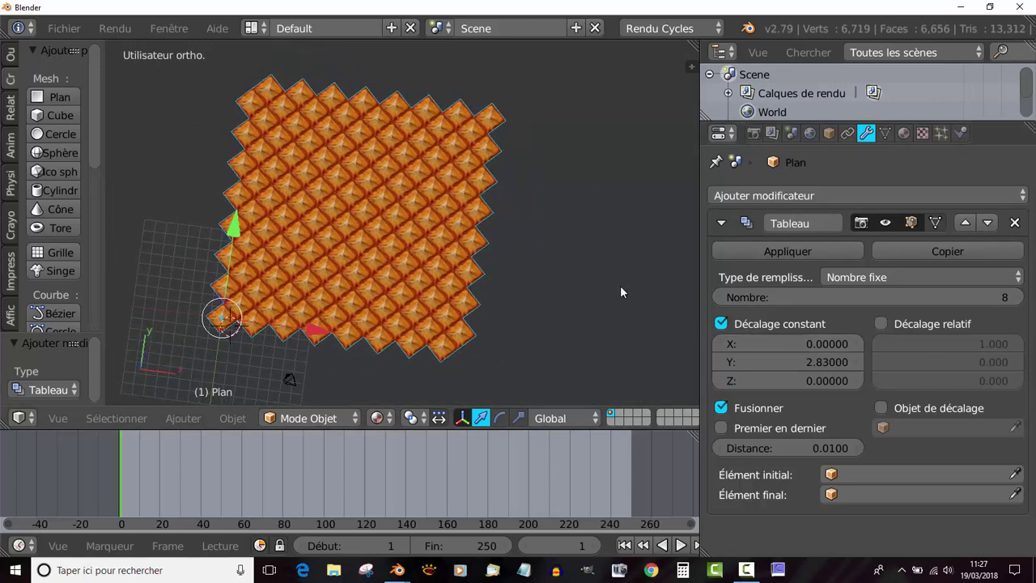
{"action": "mouse_move", "coordinate": [621, 291]}
{"action": "middle_mouse_down"}
{"action": "mouse_move", "coordinate": [580, 238]}
{"action": "mouse_move", "coordinate": [596, 252]}
{"action": "mouse_move", "coordinate": [558, 257]}
{"action": "mouse_move", "coordinate": [547, 209]}
{"action": "mouse_move", "coordinate": [547, 339]}
{"action": "mouse_move", "coordinate": [556, 157]}
{"action": "mouse_move", "coordinate": [591, 294]}
{"action": "mouse_move", "coordinate": [609, 293]}
{"action": "middle_mouse_up"}
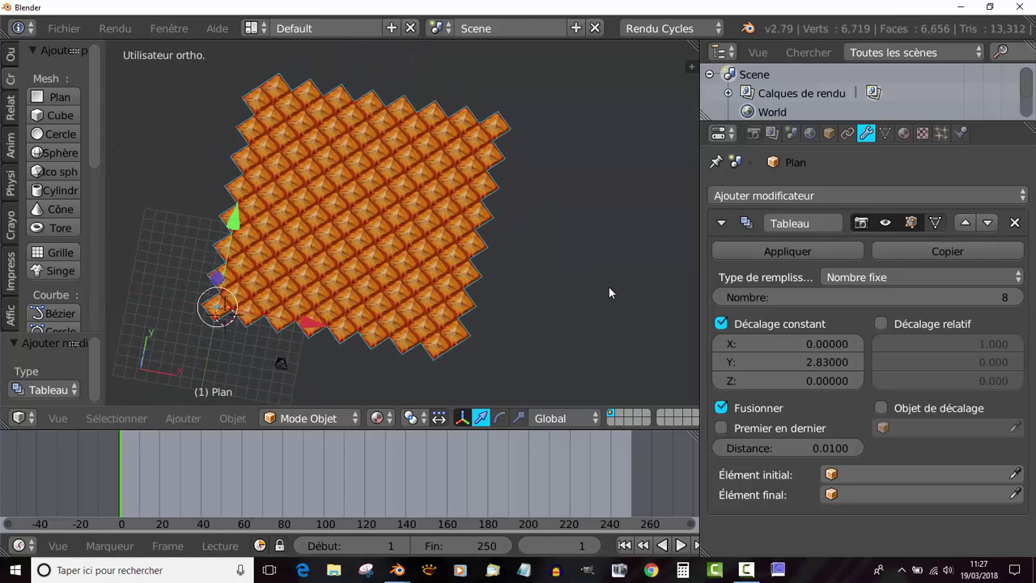
Step: Apply the stacking array, then rotate the sheet 90° about X from front view
{"action": "left_click", "coordinate": [786, 250]}
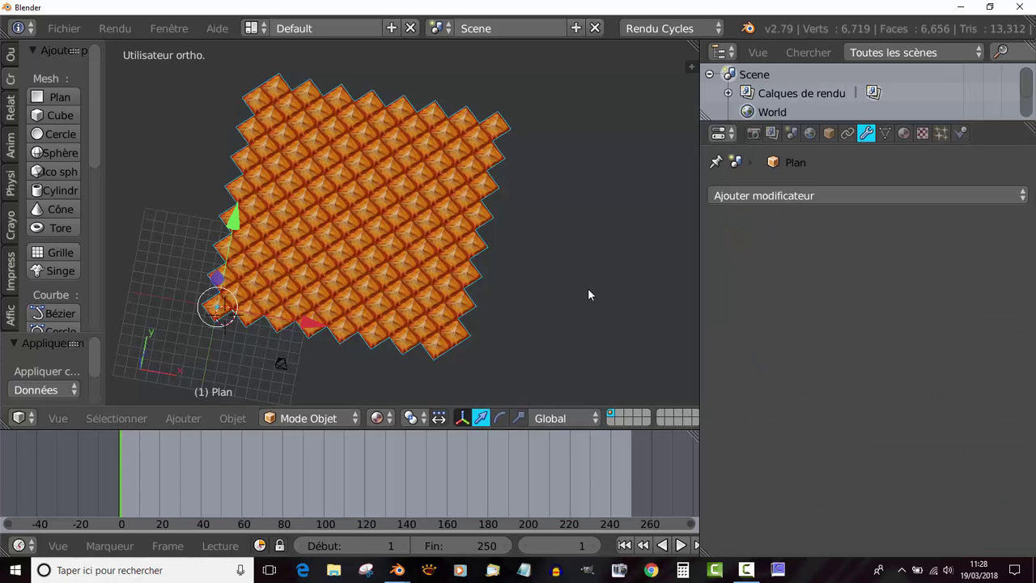
{"action": "key", "text": "KP_1"}
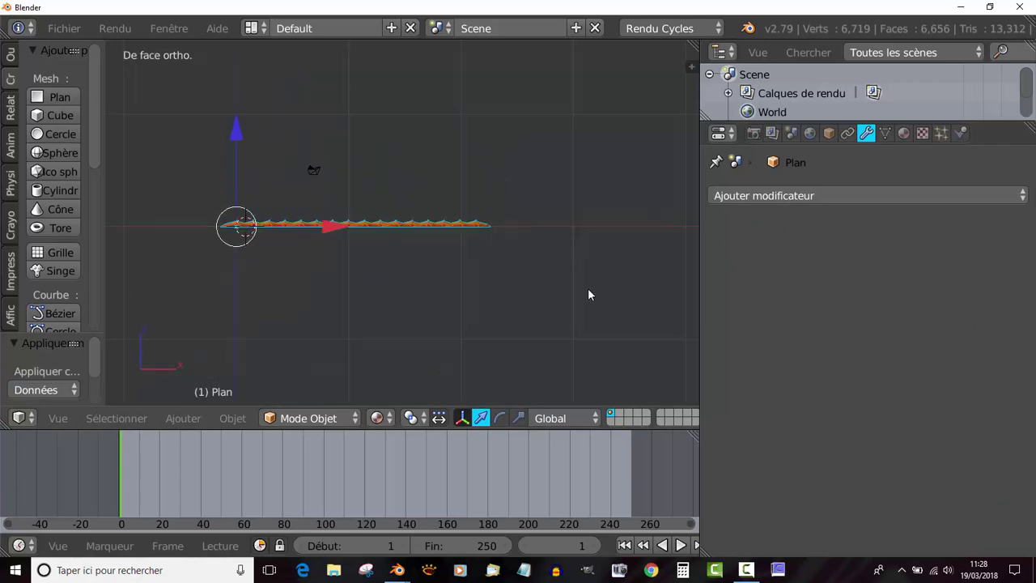
{"action": "scroll", "coordinate": [534, 299], "scroll_direction": "up", "scroll_amount": 3, "text": "ctrl"}
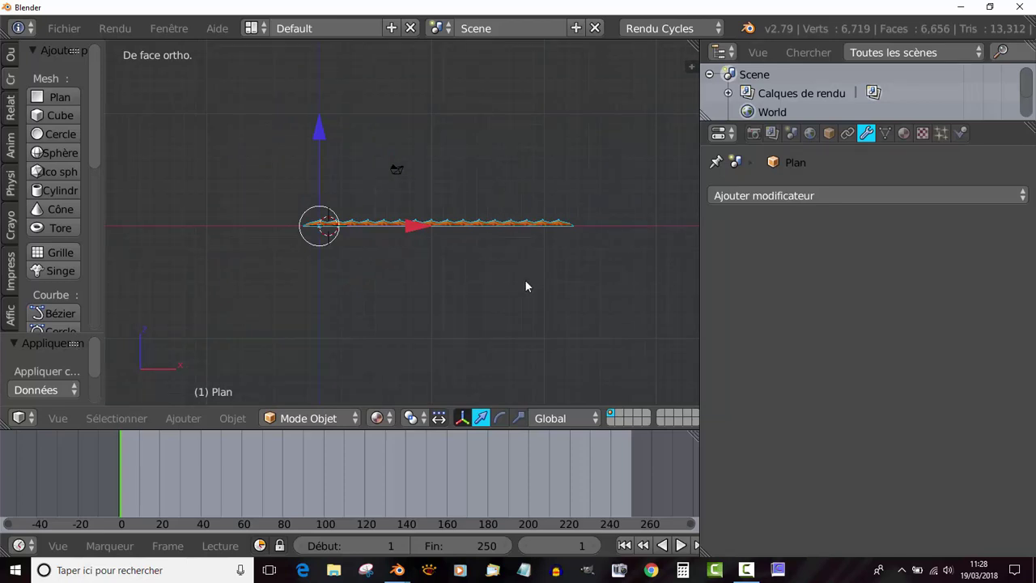
{"action": "key", "text": "r"}
{"action": "type", "text": "x"}
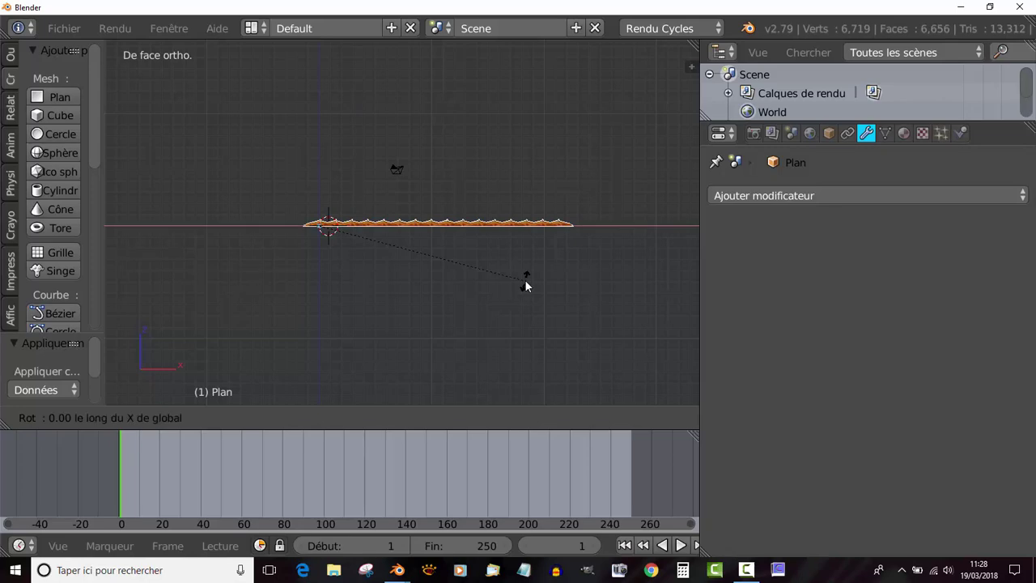
{"action": "type", "text": "90"}
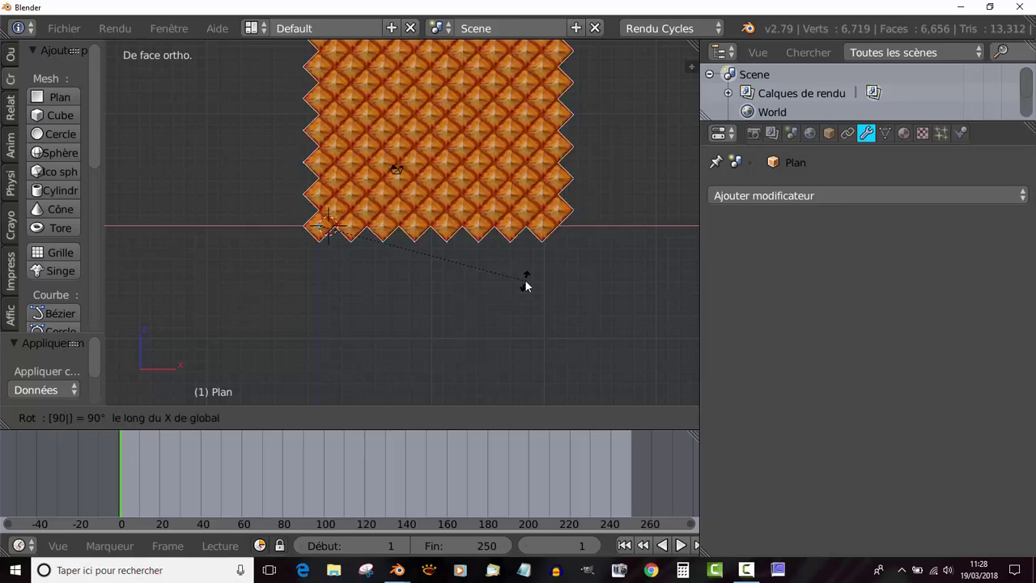
{"action": "key", "text": "Return"}
Step: Orbit and zoom to inspect the upright textured sheet from an angle
{"action": "mouse_move", "coordinate": [545, 293]}
{"action": "middle_mouse_down"}
{"action": "mouse_move", "coordinate": [474, 314]}
{"action": "mouse_move", "coordinate": [450, 298]}
{"action": "mouse_move", "coordinate": [487, 356]}
{"action": "mouse_move", "coordinate": [518, 365]}
{"action": "mouse_move", "coordinate": [437, 369]}
{"action": "mouse_move", "coordinate": [601, 361]}
{"action": "mouse_move", "coordinate": [599, 372]}
{"action": "mouse_move", "coordinate": [497, 382]}
{"action": "mouse_move", "coordinate": [574, 375]}
{"action": "mouse_move", "coordinate": [490, 325]}
{"action": "mouse_move", "coordinate": [440, 339]}
{"action": "mouse_move", "coordinate": [437, 364]}
{"action": "mouse_move", "coordinate": [452, 386]}
{"action": "mouse_move", "coordinate": [354, 291]}
{"action": "mouse_move", "coordinate": [509, 375]}
{"action": "middle_mouse_up"}
{"action": "scroll", "coordinate": [340, 293], "scroll_direction": "up", "scroll_amount": 2}
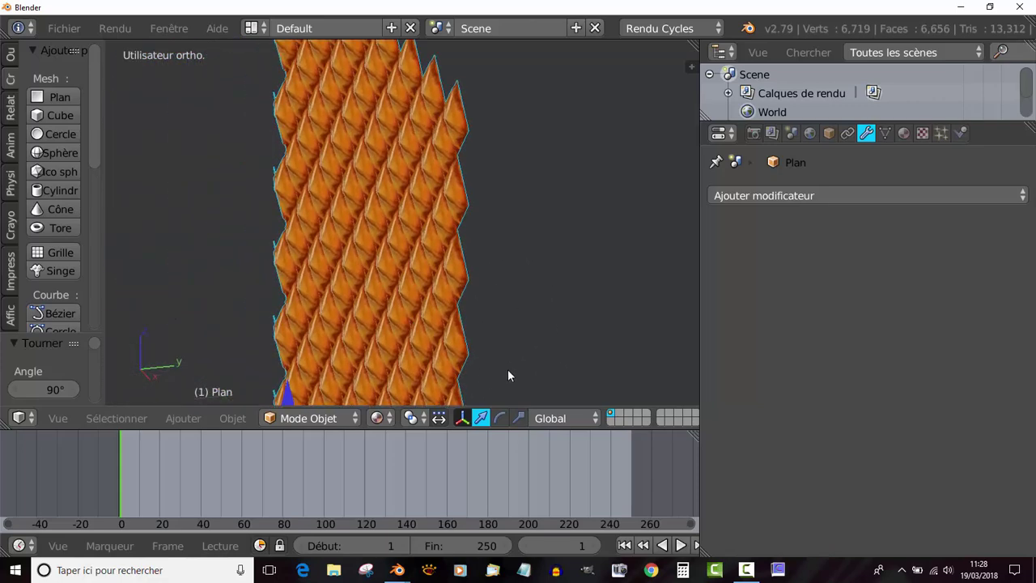
{"action": "scroll", "coordinate": [454, 281], "scroll_direction": "up", "scroll_amount": 2}
{"action": "scroll", "coordinate": [455, 281], "scroll_direction": "up", "scroll_amount": 2}
{"action": "scroll", "coordinate": [454, 281], "scroll_direction": "up", "scroll_amount": 1}
{"action": "scroll", "coordinate": [454, 281], "scroll_direction": "up", "scroll_amount": 2}
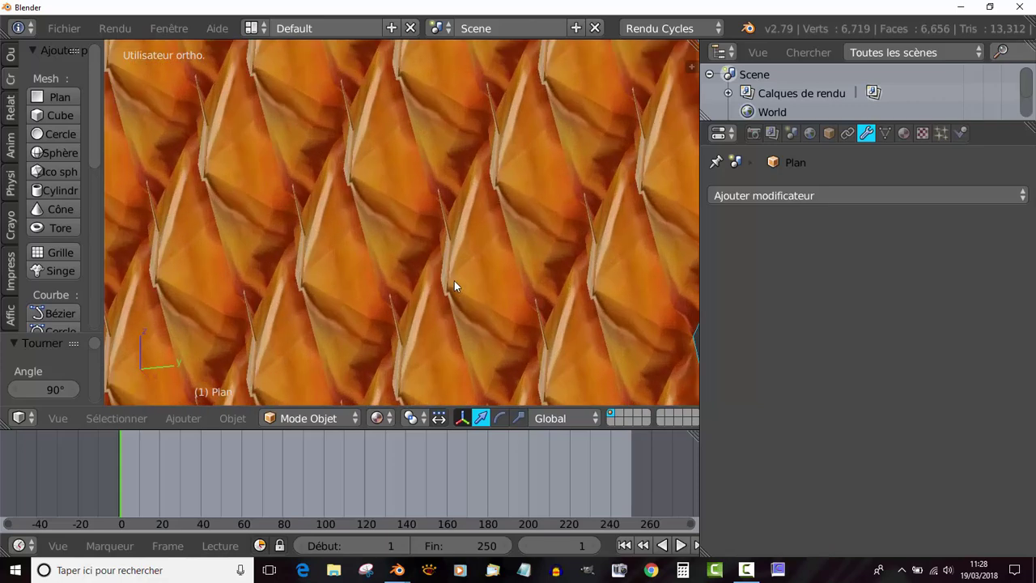
{"action": "scroll", "coordinate": [454, 281], "scroll_direction": "up", "scroll_amount": 1}
{"action": "scroll", "coordinate": [454, 281], "scroll_direction": "down", "scroll_amount": 5}
{"action": "mouse_move", "coordinate": [453, 284]}
{"action": "middle_mouse_down"}
{"action": "mouse_move", "coordinate": [494, 302]}
{"action": "mouse_move", "coordinate": [540, 301]}
{"action": "middle_mouse_up"}
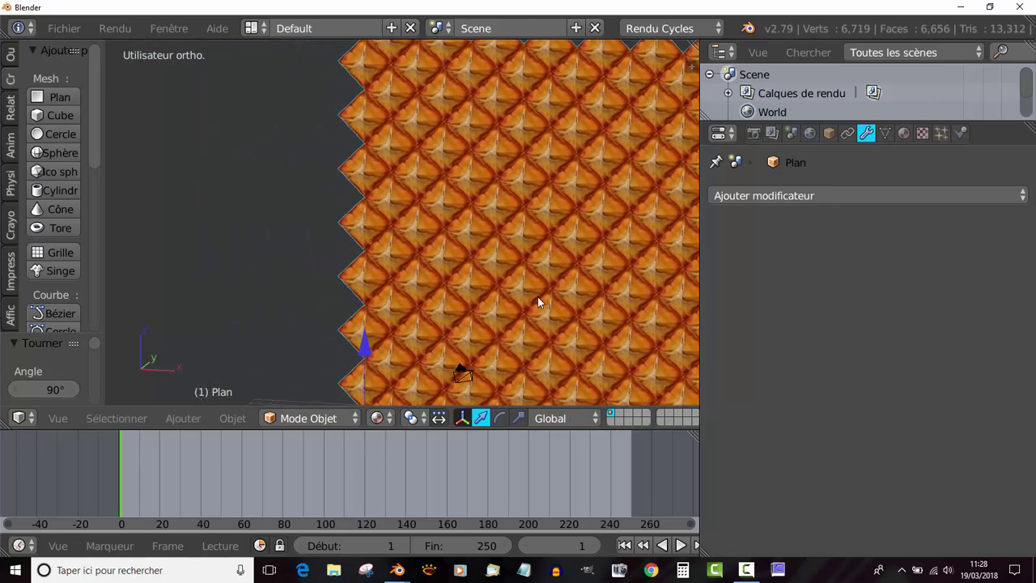
Step: Try a Solidify modifier on the sheet, then remove it again
{"action": "left_click", "coordinate": [832, 196]}
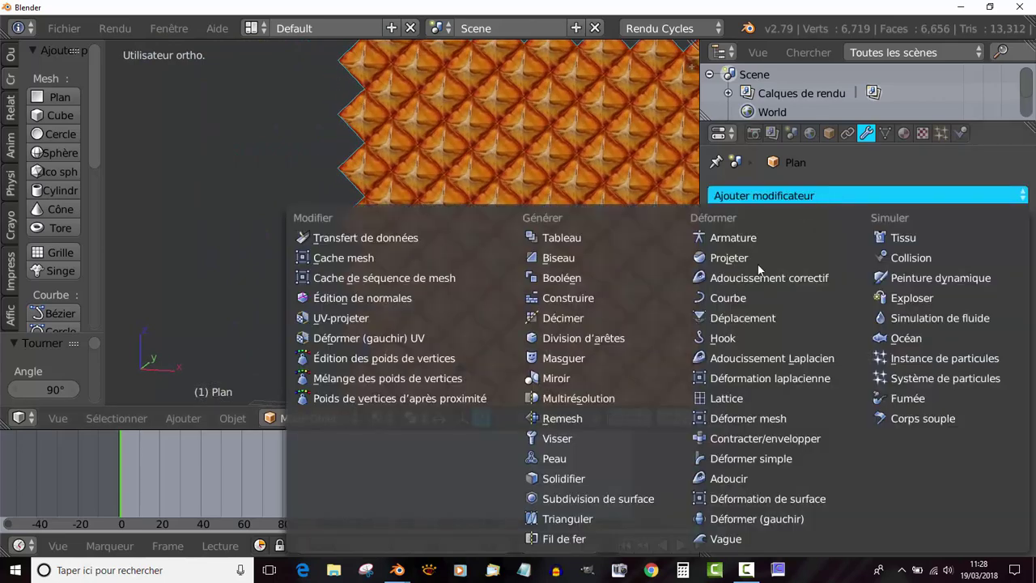
{"action": "left_click", "coordinate": [587, 480]}
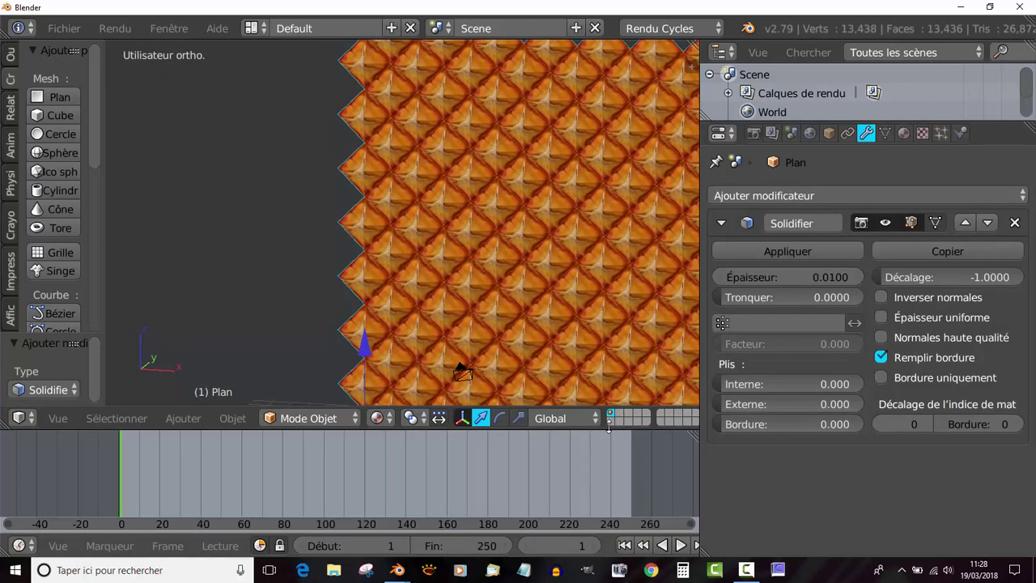
{"action": "mouse_move", "coordinate": [546, 338]}
{"action": "middle_mouse_down", "text": "shift"}
{"action": "mouse_move", "coordinate": [461, 329]}
{"action": "mouse_move", "coordinate": [390, 337]}
{"action": "middle_mouse_up", "text": "shift"}
{"action": "key", "text": "KP_1"}
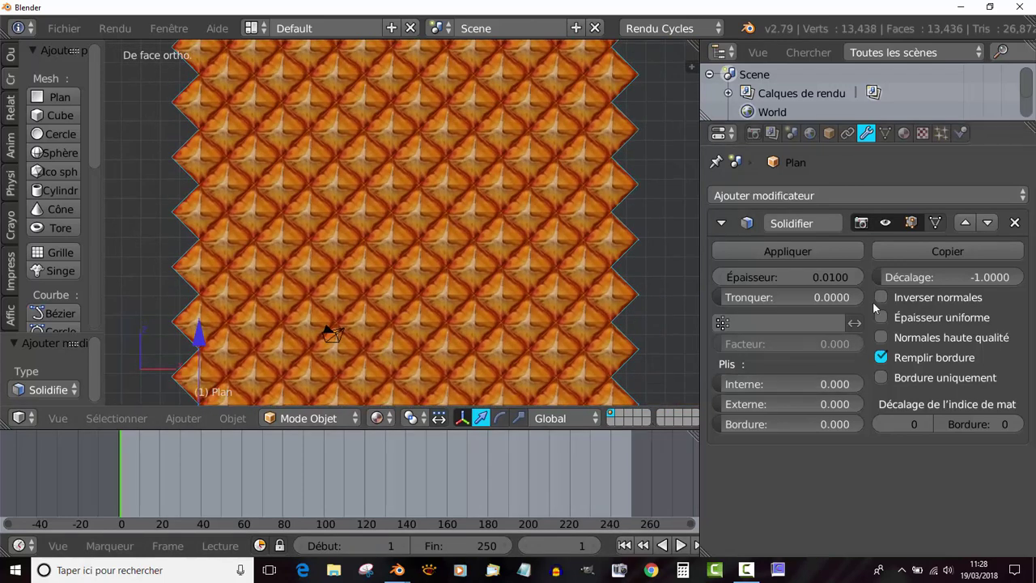
{"action": "left_click", "coordinate": [1015, 223]}
Step: Add a Subdivision Surface modifier with viewport level 2
{"action": "left_click", "coordinate": [840, 196]}
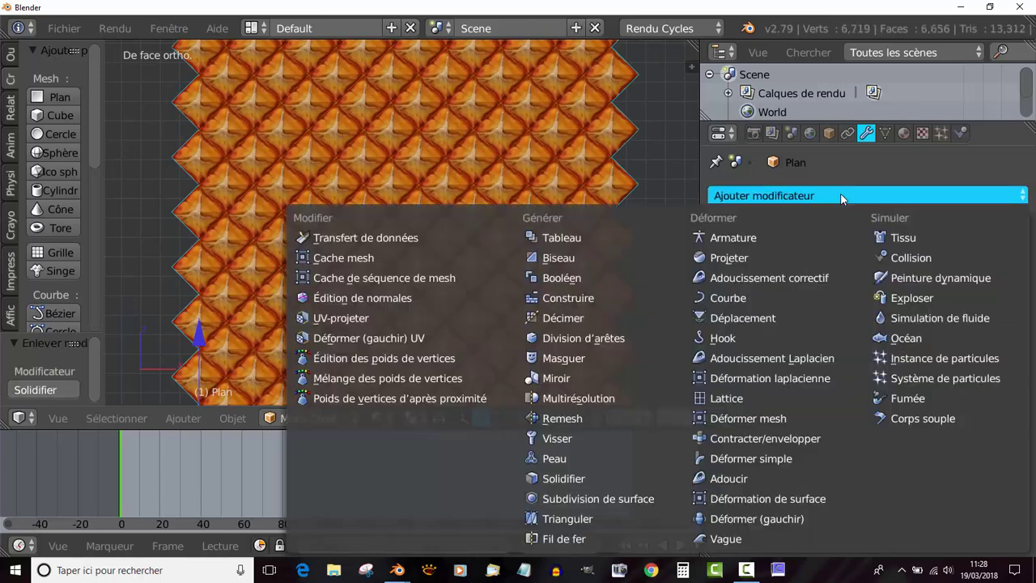
{"action": "left_click", "coordinate": [575, 499]}
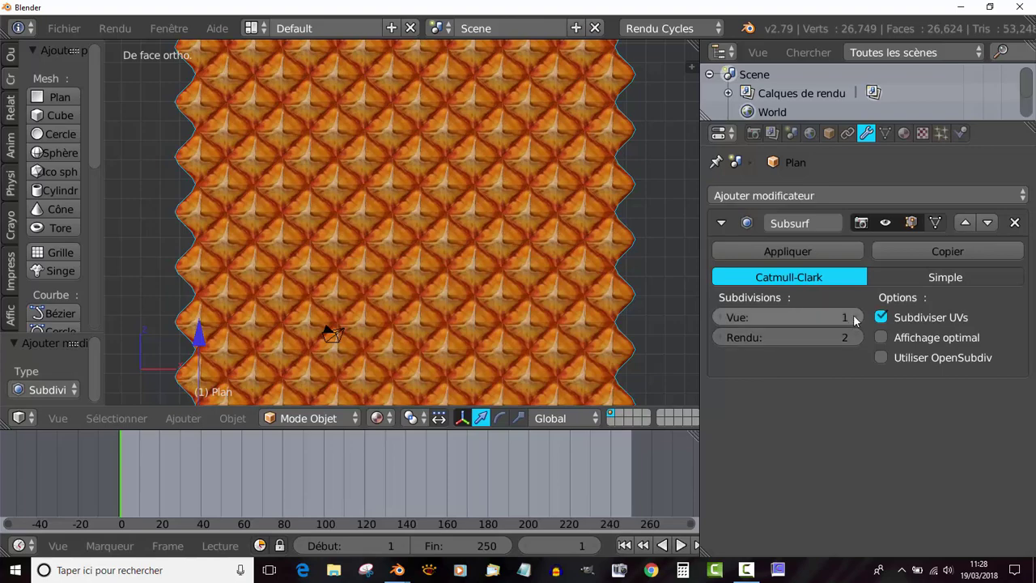
{"action": "key", "text": "ctrl+2"}
{"action": "scroll", "coordinate": [557, 327], "scroll_direction": "up", "scroll_amount": 5}
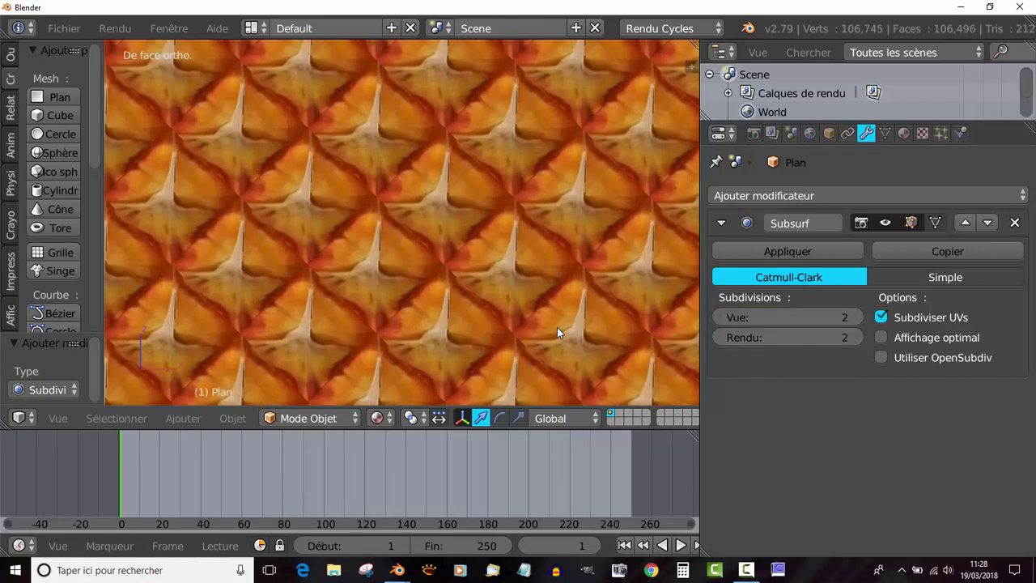
{"action": "mouse_move", "coordinate": [536, 333]}
{"action": "middle_mouse_down"}
{"action": "mouse_move", "coordinate": [499, 315]}
{"action": "mouse_move", "coordinate": [452, 265]}
{"action": "mouse_move", "coordinate": [453, 243]}
{"action": "mouse_move", "coordinate": [550, 223]}
{"action": "mouse_move", "coordinate": [645, 278]}
{"action": "mouse_move", "coordinate": [651, 399]}
{"action": "mouse_move", "coordinate": [602, 51]}
{"action": "mouse_move", "coordinate": [553, 54]}
{"action": "mouse_move", "coordinate": [496, 400]}
{"action": "mouse_move", "coordinate": [468, 357]}
{"action": "mouse_move", "coordinate": [484, 341]}
{"action": "mouse_move", "coordinate": [470, 332]}
{"action": "middle_mouse_up"}
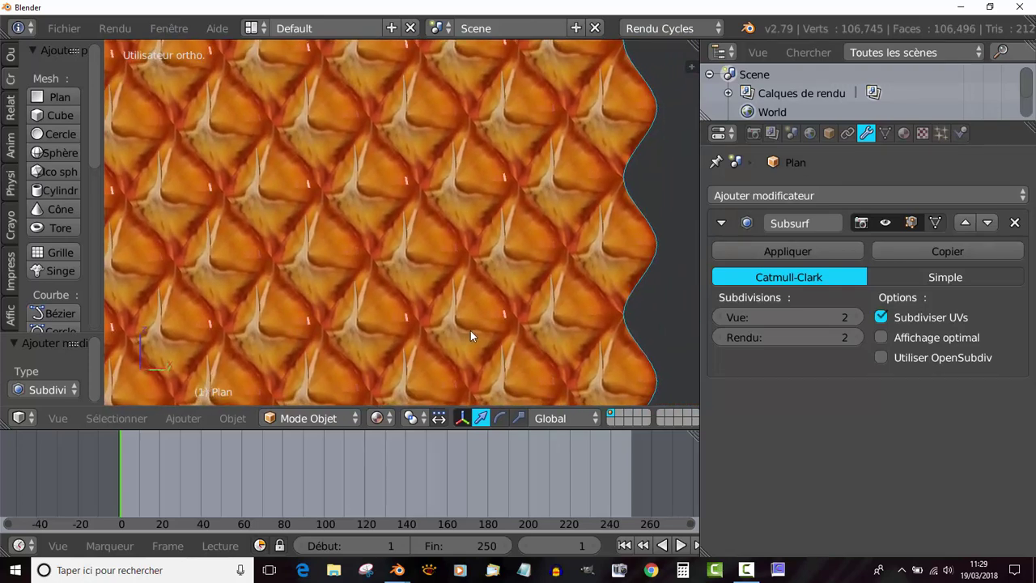
{"action": "scroll", "coordinate": [520, 334], "scroll_direction": "down", "scroll_amount": 3}
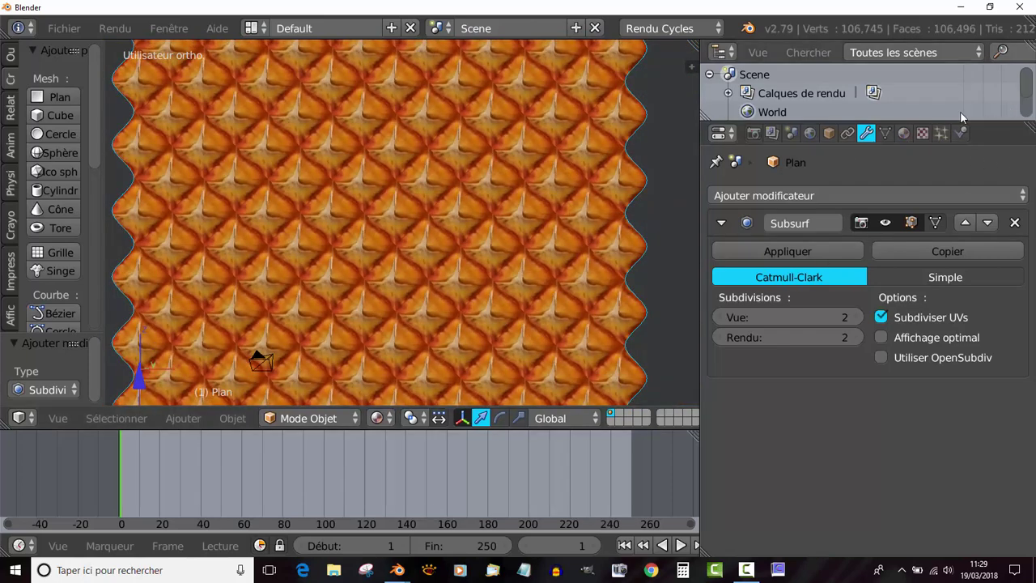
Step: Drop the material's Spéculaire and Teinte de lustre to 0, then widen the 3D view
{"action": "left_click", "coordinate": [906, 132]}
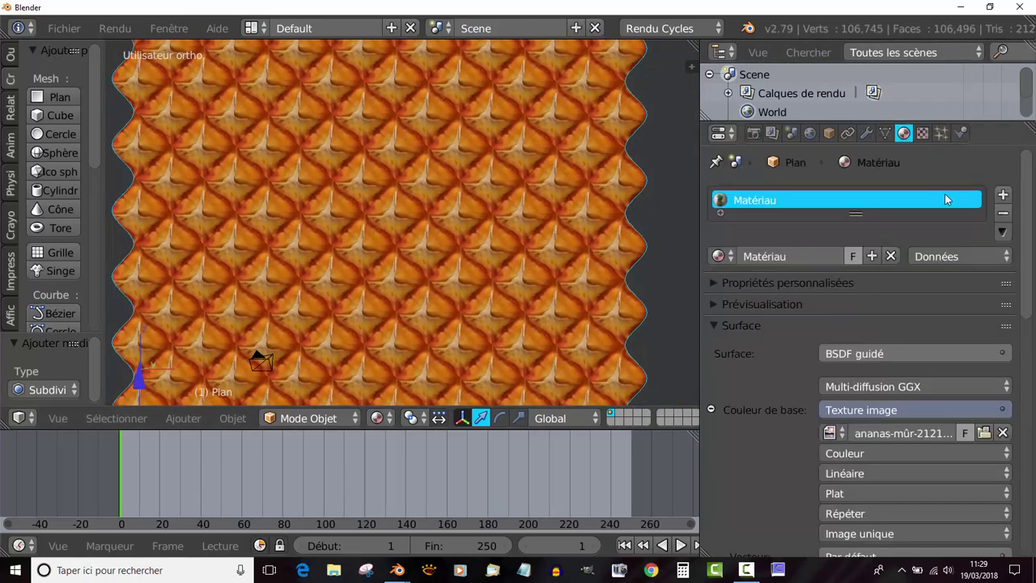
{"action": "scroll", "coordinate": [892, 434], "scroll_direction": "down", "scroll_amount": 3}
{"action": "scroll", "coordinate": [892, 433], "scroll_direction": "down", "scroll_amount": 3}
{"action": "scroll", "coordinate": [892, 433], "scroll_direction": "down", "scroll_amount": 4}
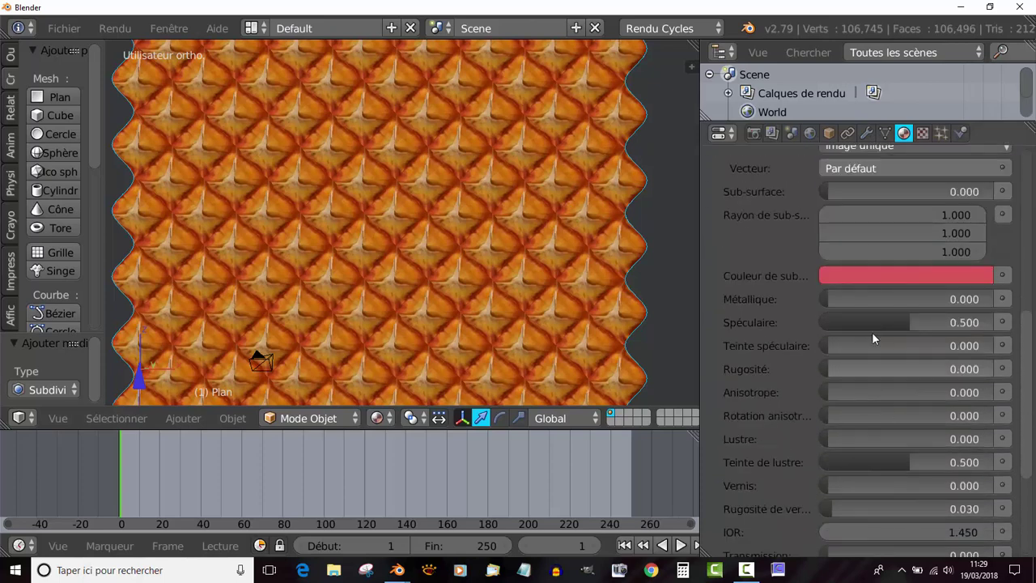
{"action": "left_click_drag", "start_coordinate": [916, 325], "coordinate": [825, 325]}
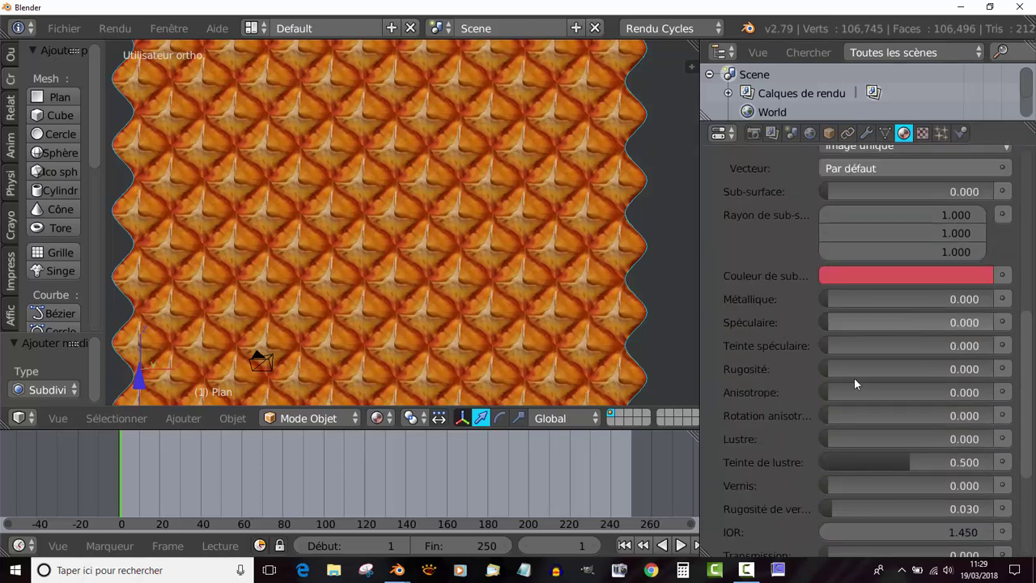
{"action": "left_click_drag", "start_coordinate": [906, 462], "coordinate": [826, 462]}
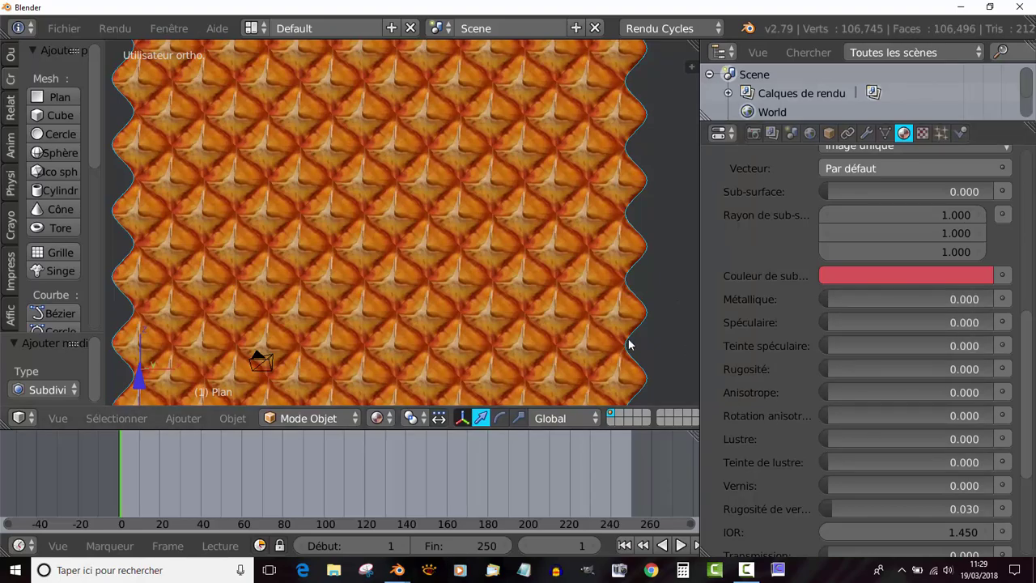
{"action": "mouse_move", "coordinate": [628, 338]}
{"action": "middle_mouse_down"}
{"action": "mouse_move", "coordinate": [566, 346]}
{"action": "mouse_move", "coordinate": [567, 250]}
{"action": "mouse_move", "coordinate": [632, 358]}
{"action": "mouse_move", "coordinate": [618, 337]}
{"action": "mouse_move", "coordinate": [691, 291]}
{"action": "middle_mouse_up"}
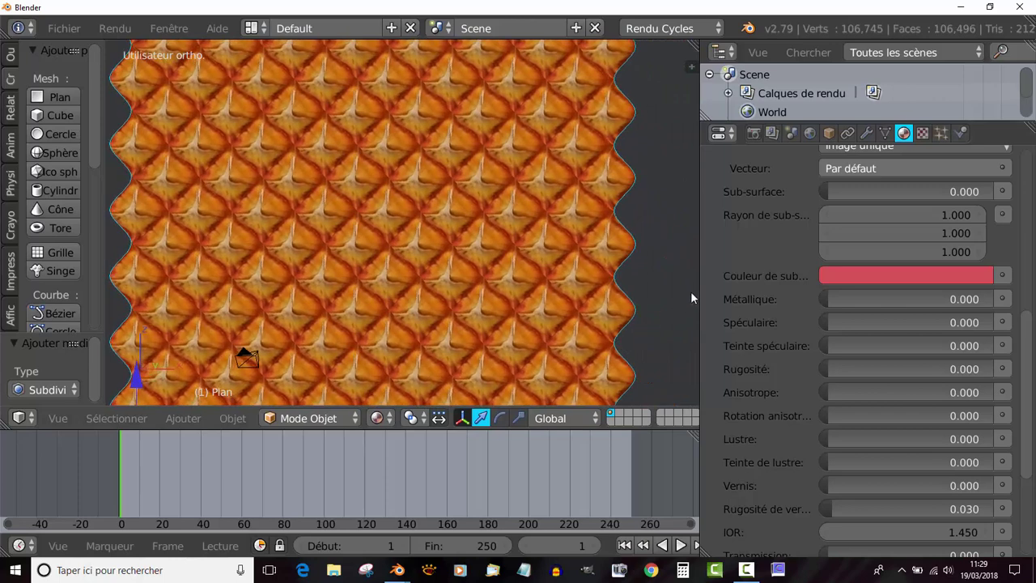
{"action": "left_click_drag", "start_coordinate": [699, 267], "coordinate": [889, 261]}
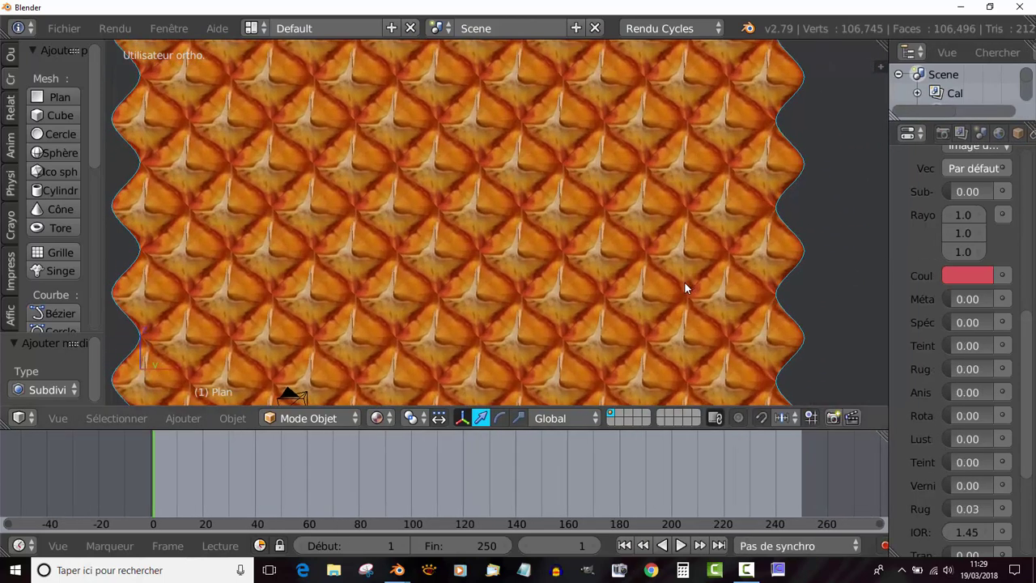
{"action": "scroll", "coordinate": [685, 288], "scroll_direction": "down", "scroll_amount": 2}
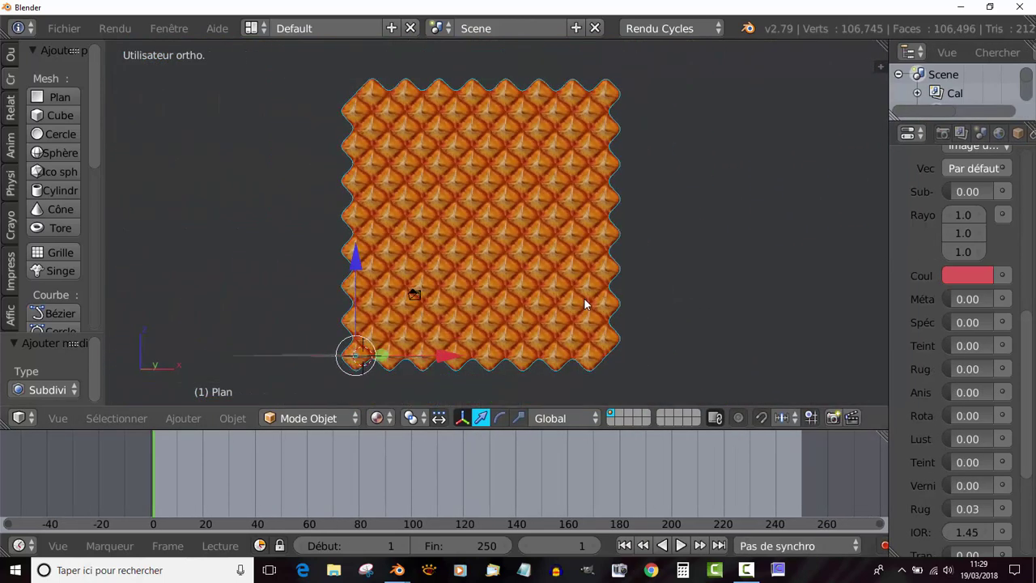
Step: Enter Edit Mode on the sheet and deselect all vertices
{"action": "mouse_move", "coordinate": [586, 303]}
{"action": "middle_mouse_down"}
{"action": "mouse_move", "coordinate": [666, 339]}
{"action": "mouse_move", "coordinate": [544, 298]}
{"action": "mouse_move", "coordinate": [573, 287]}
{"action": "mouse_move", "coordinate": [599, 294]}
{"action": "middle_mouse_up"}
{"action": "key", "text": "Tab"}
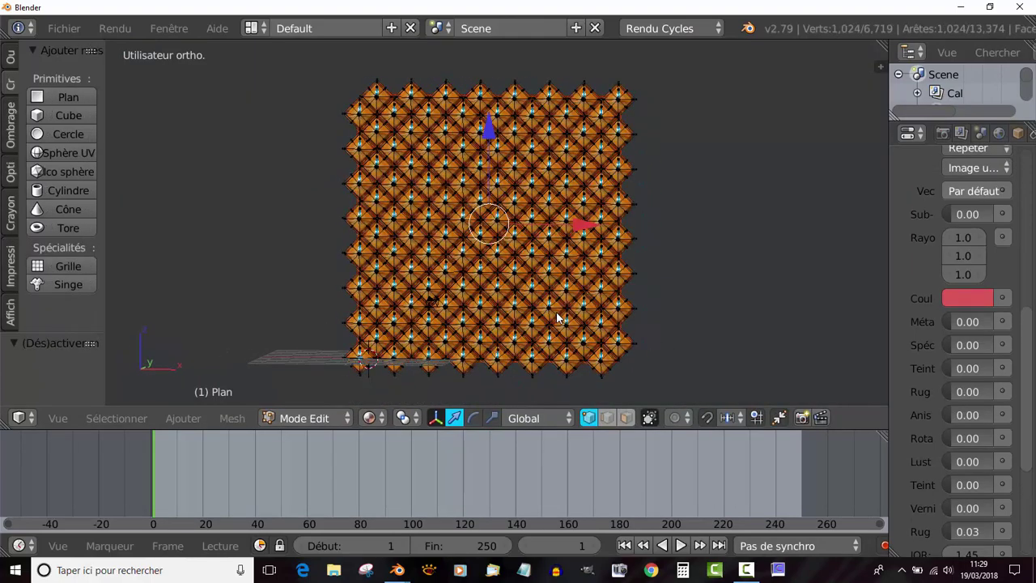
{"action": "scroll", "coordinate": [556, 318], "scroll_direction": "up", "scroll_amount": 4}
{"action": "scroll", "coordinate": [559, 311], "scroll_direction": "up", "scroll_amount": 2}
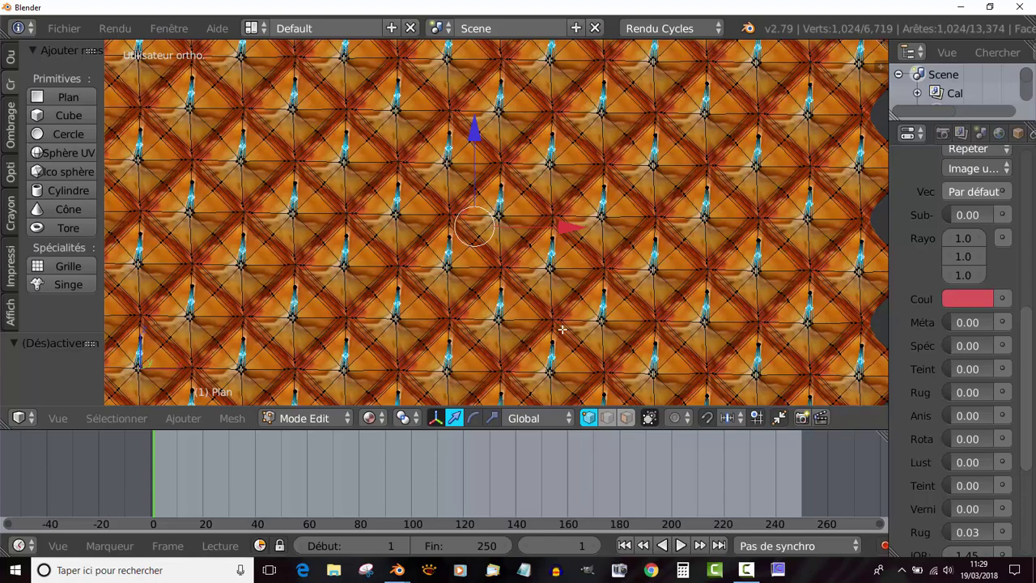
{"action": "middle_click_drag", "start_coordinate": [575, 333], "coordinate": [546, 323]}
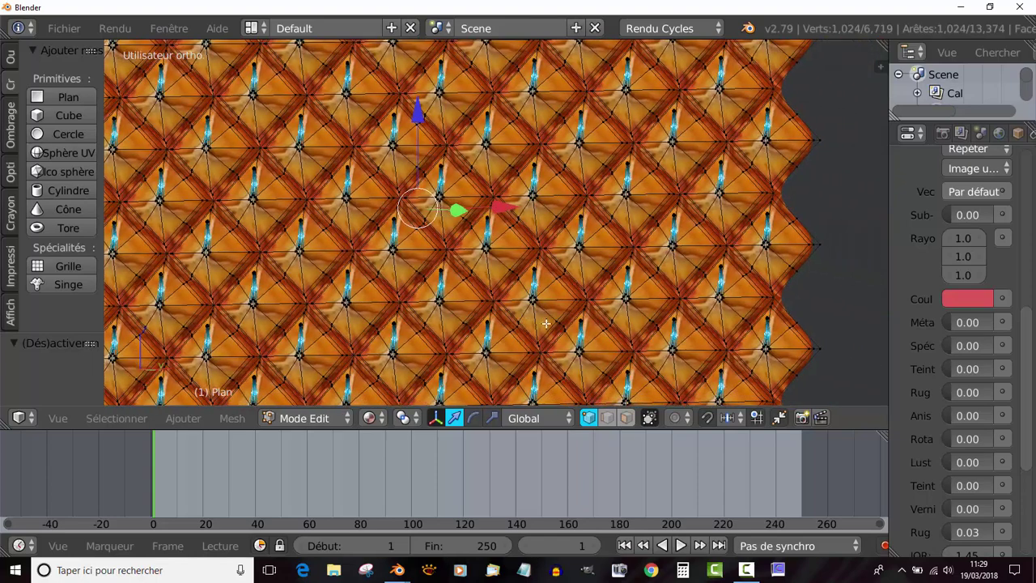
{"action": "key", "text": "a"}
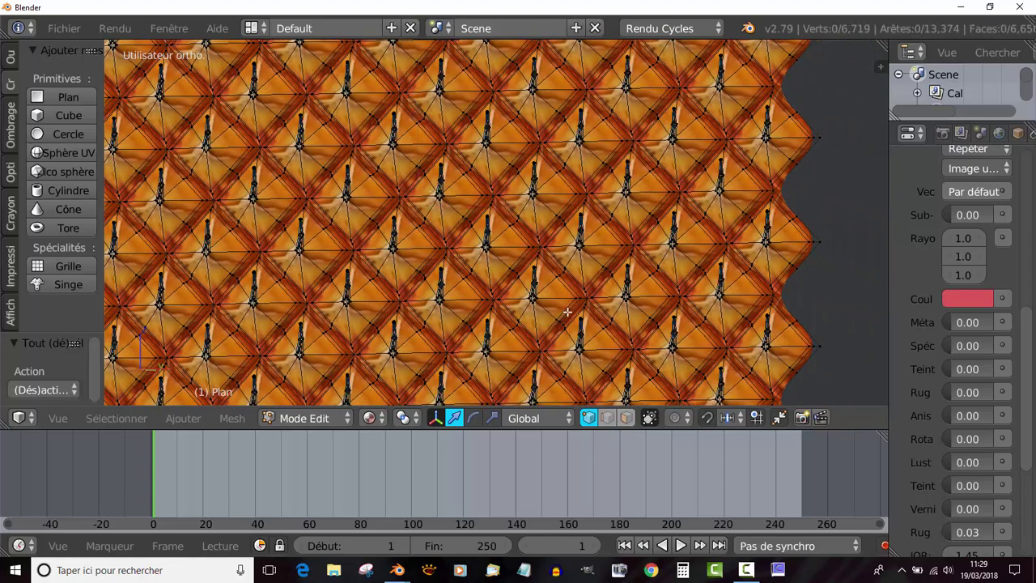
{"action": "scroll", "coordinate": [568, 311], "scroll_direction": "down", "scroll_amount": 1}
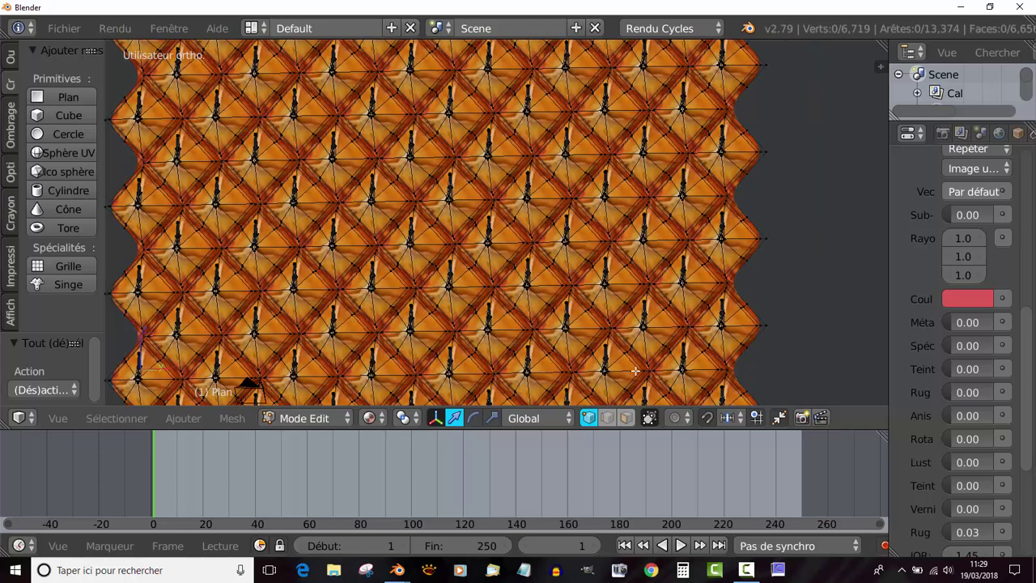
Step: Set proportional editing to Connected and test-move a vertex, cancelling the move
{"action": "left_click", "coordinate": [677, 420]}
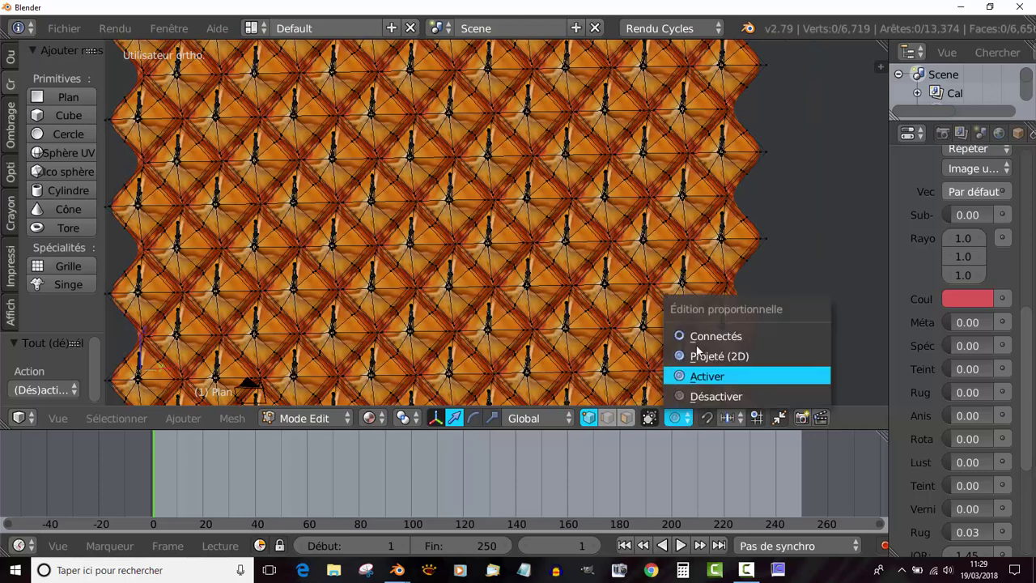
{"action": "left_click", "coordinate": [715, 336]}
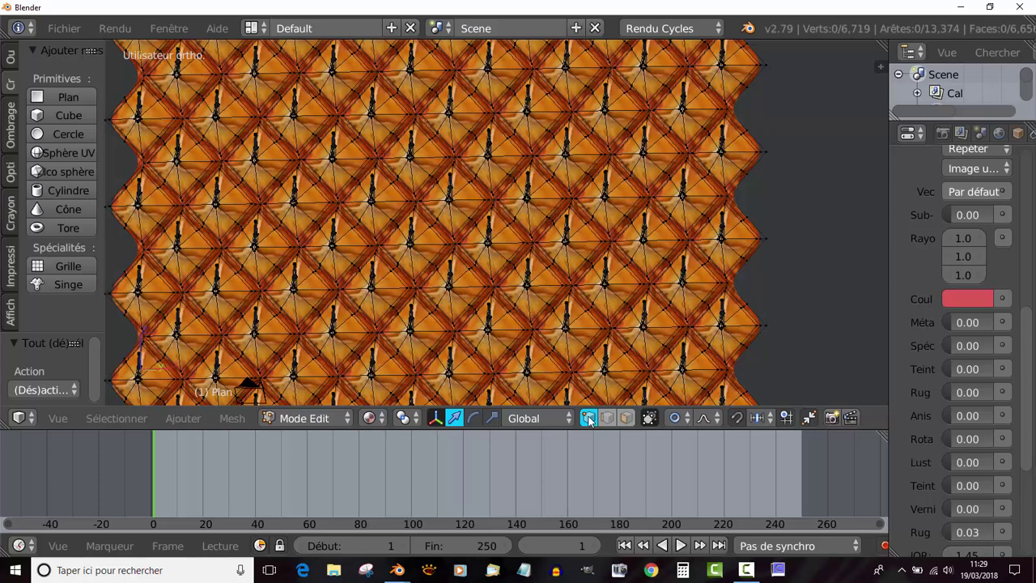
{"action": "right_click", "coordinate": [614, 232]}
{"action": "key", "text": "g"}
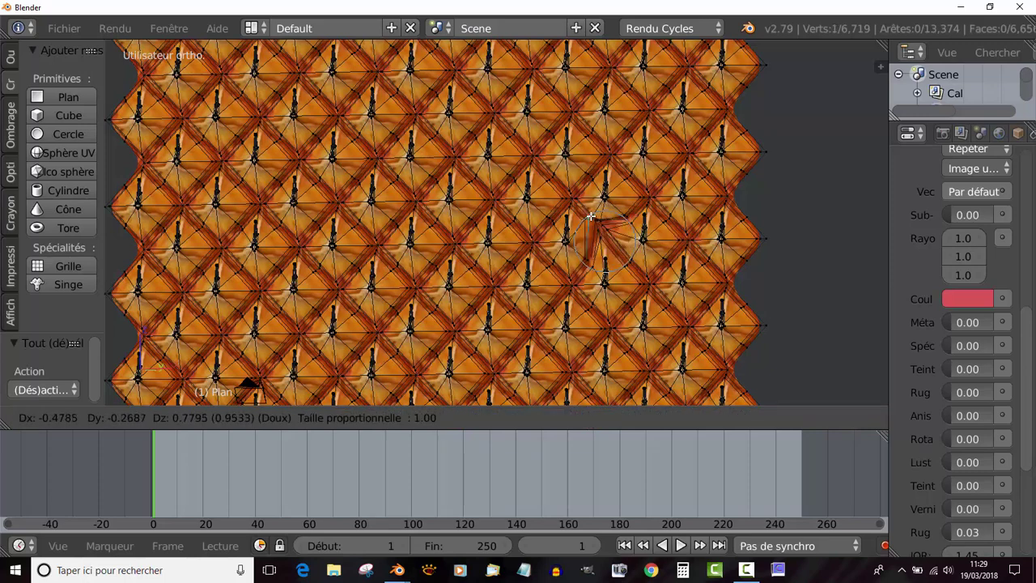
{"action": "right_click", "coordinate": [597, 225]}
{"action": "scroll", "coordinate": [597, 235], "scroll_direction": "up", "scroll_amount": 2}
{"action": "scroll", "coordinate": [595, 241], "scroll_direction": "up", "scroll_amount": 1}
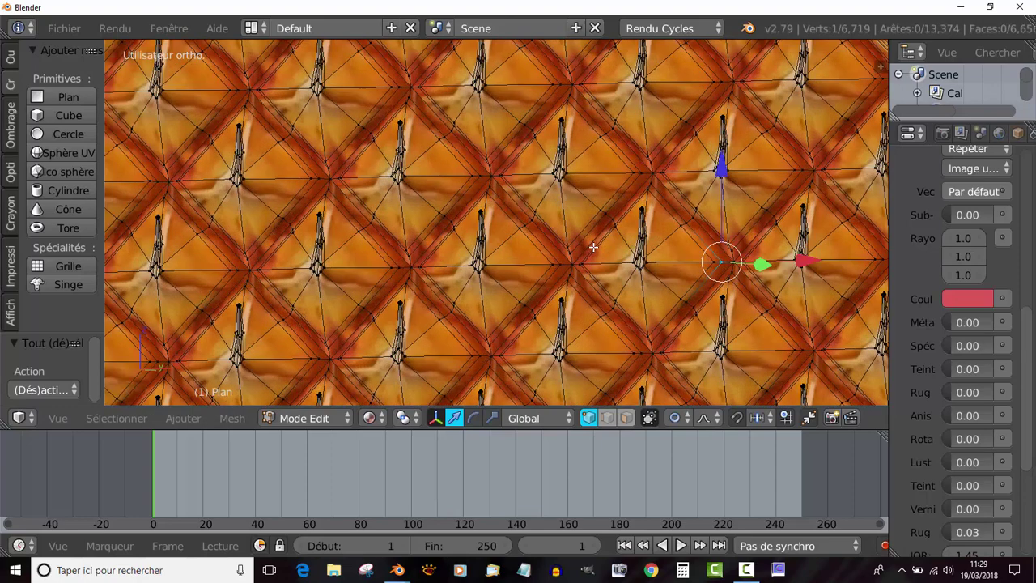
{"action": "scroll", "coordinate": [593, 247], "scroll_direction": "up", "scroll_amount": 2}
{"action": "scroll", "coordinate": [603, 261], "scroll_direction": "down", "scroll_amount": 2}
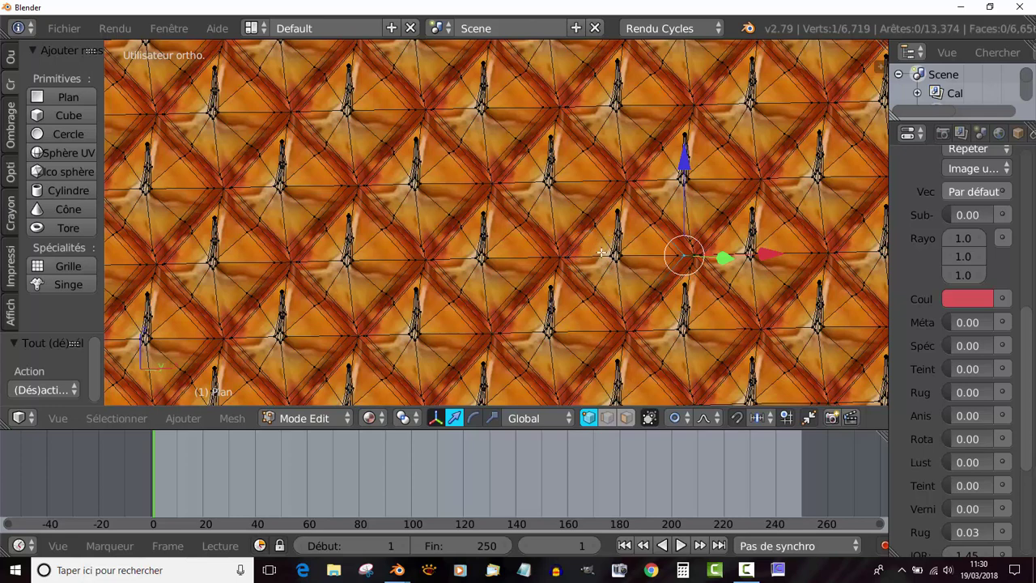
Step: Place the 3D cursor, try circle select, then test-grab a spike vertex and cancel
{"action": "left_click", "coordinate": [586, 240]}
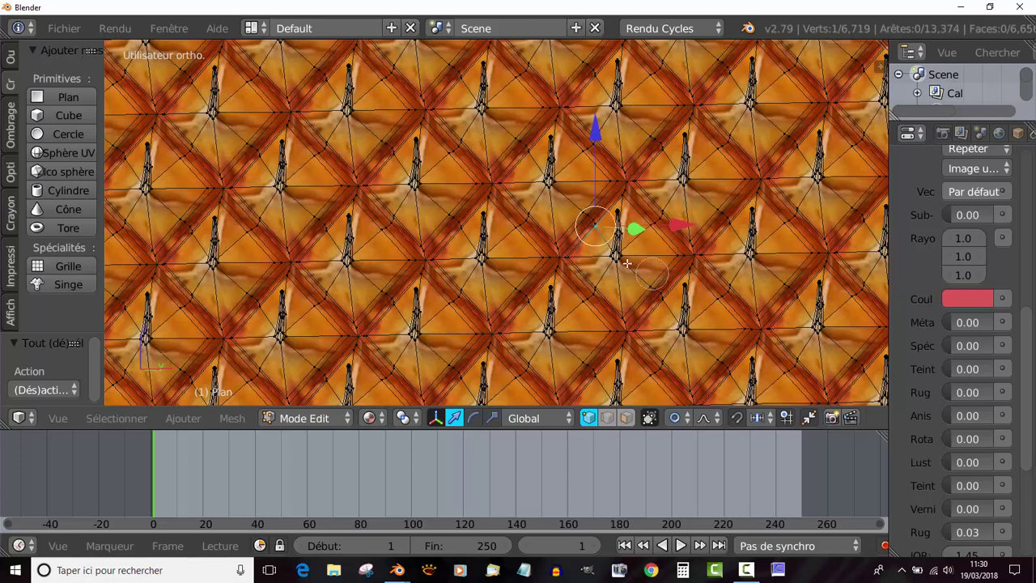
{"action": "key", "text": "c"}
{"action": "scroll", "coordinate": [577, 227], "scroll_direction": "down", "scroll_amount": 10}
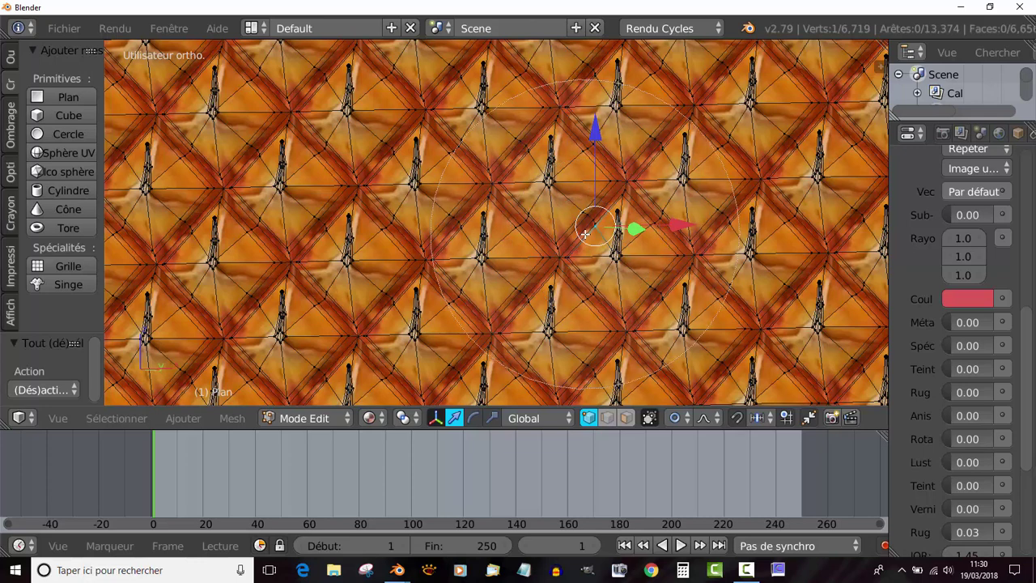
{"action": "scroll", "coordinate": [575, 225], "scroll_direction": "down", "scroll_amount": 10}
{"action": "right_click", "coordinate": [576, 224]}
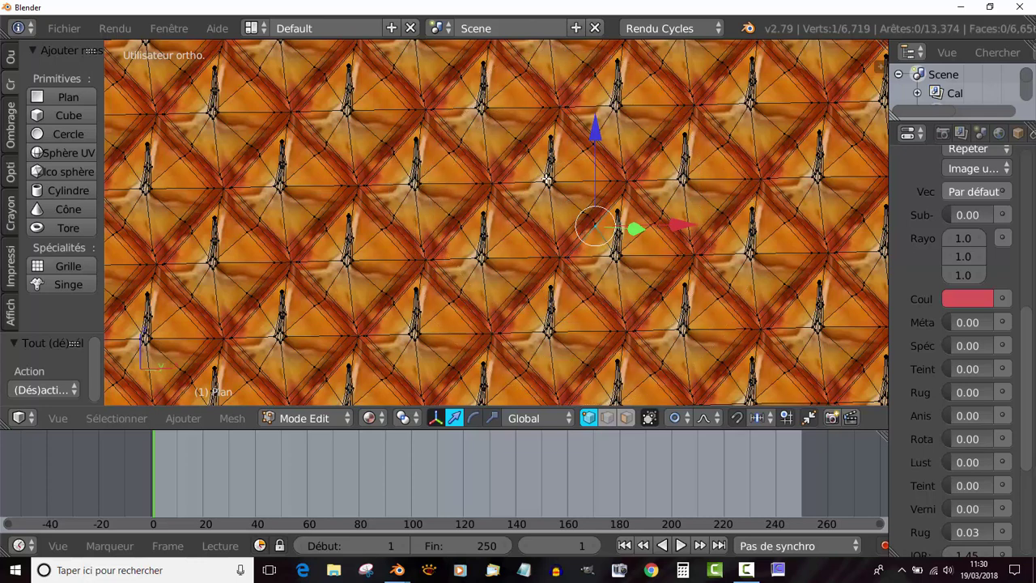
{"action": "right_click", "coordinate": [549, 179]}
{"action": "key", "text": "g"}
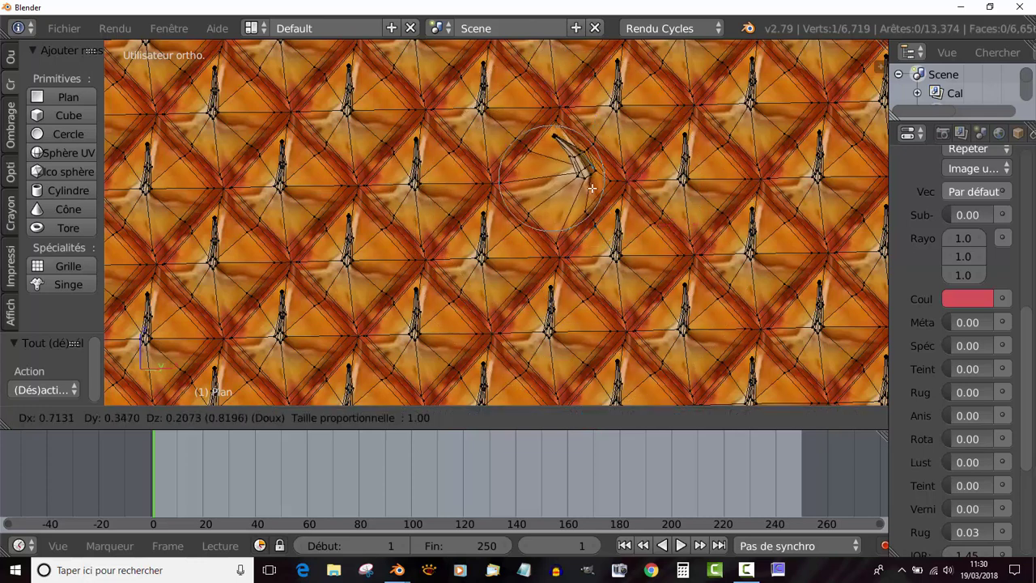
{"action": "right_click", "coordinate": [616, 184]}
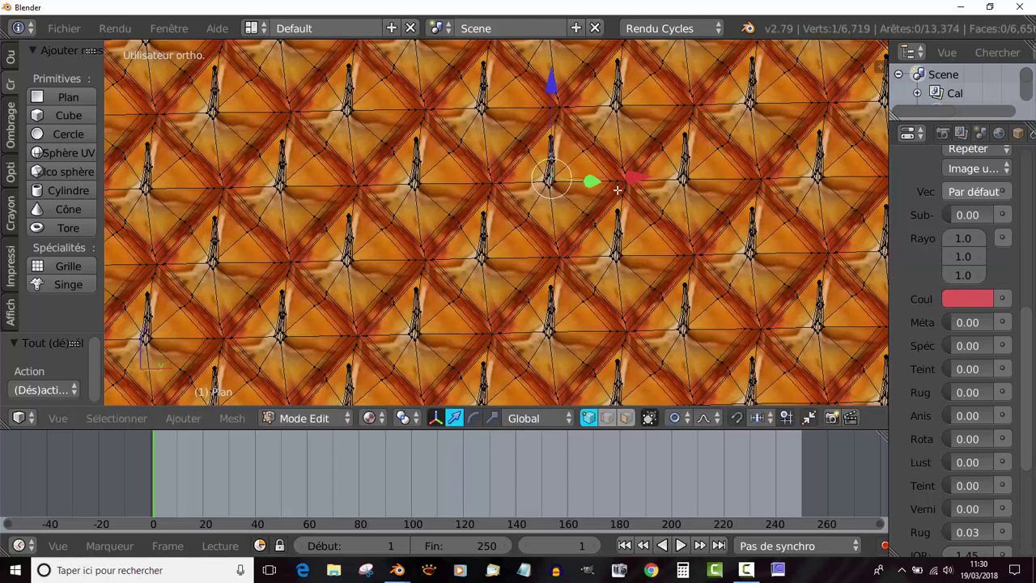
{"action": "scroll", "coordinate": [967, 134], "scroll_direction": "down", "scroll_amount": 5}
Step: Lower the Subdivision Surface viewport level from 2 to 0
{"action": "left_click", "coordinate": [964, 134]}
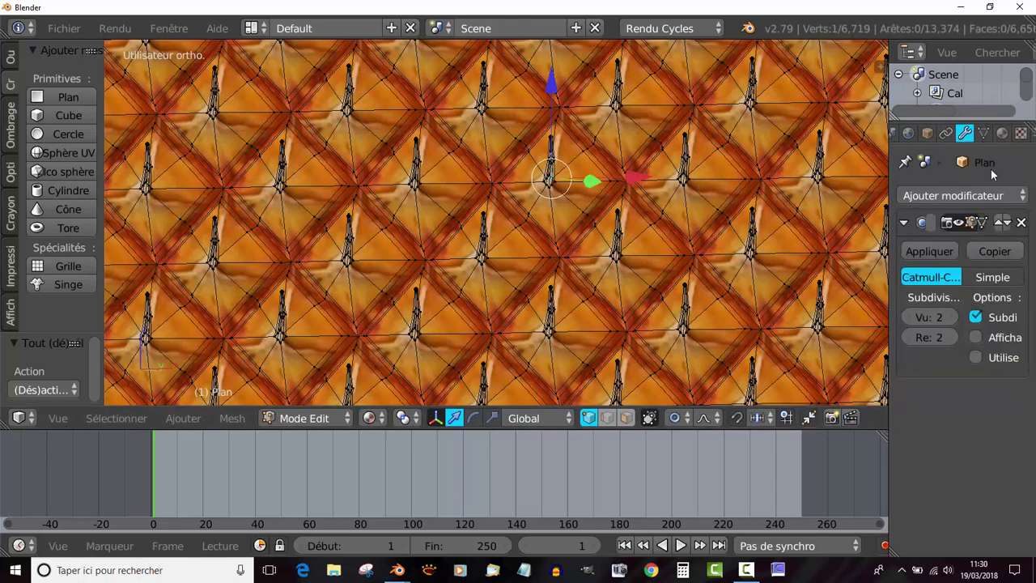
{"action": "left_click", "coordinate": [897, 315]}
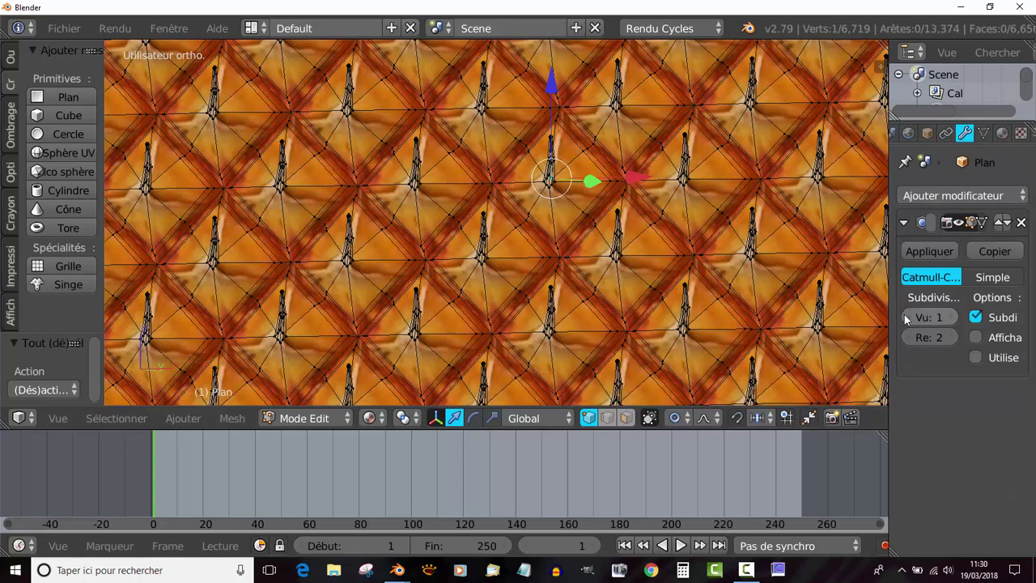
{"action": "left_click", "coordinate": [905, 318]}
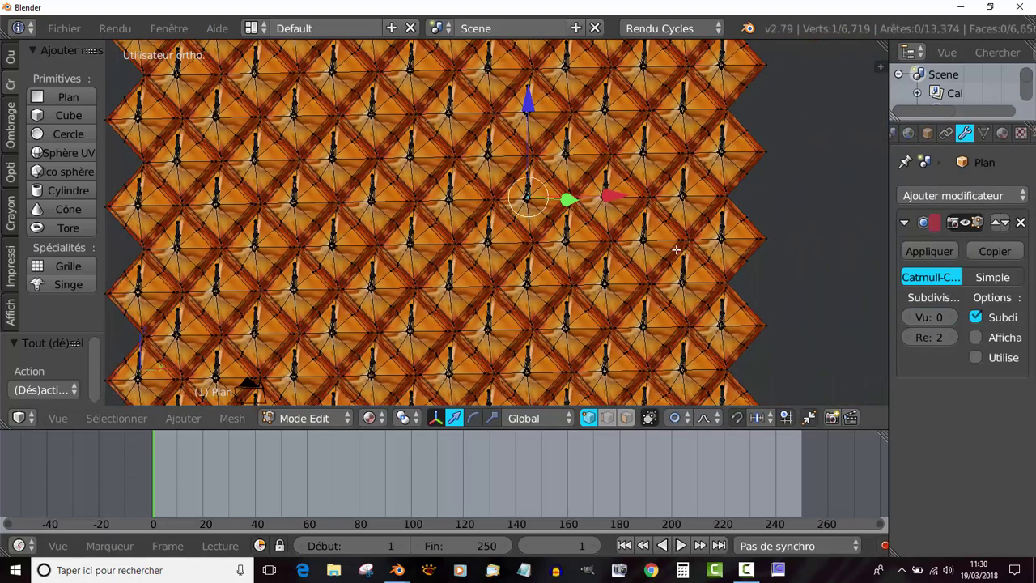
Step: Place the 3D cursor, select a vertex near the right edge, and start circle select
{"action": "scroll", "coordinate": [676, 250], "scroll_direction": "up", "scroll_amount": 2}
{"action": "left_click", "coordinate": [660, 187]}
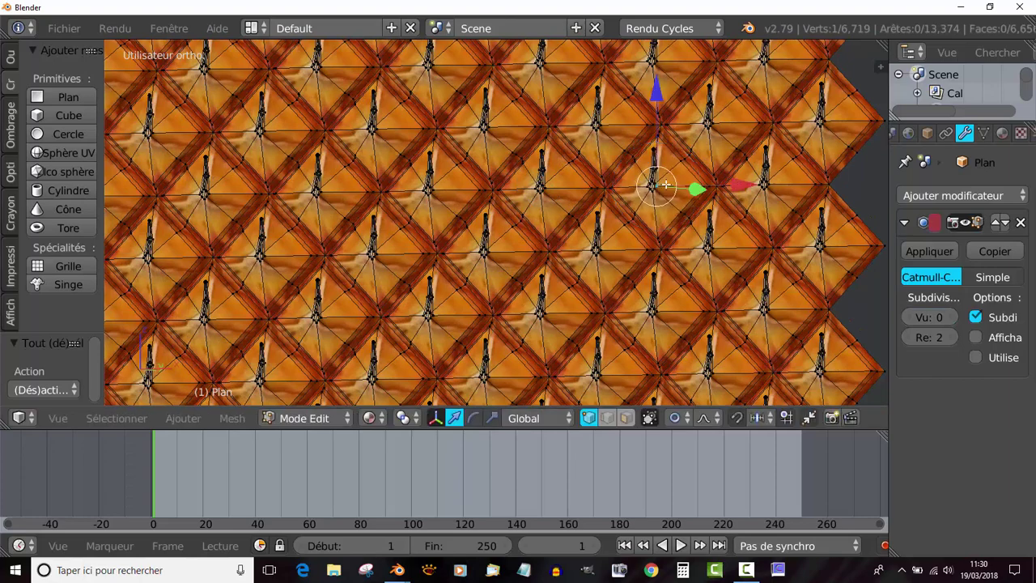
{"action": "right_click", "coordinate": [716, 179]}
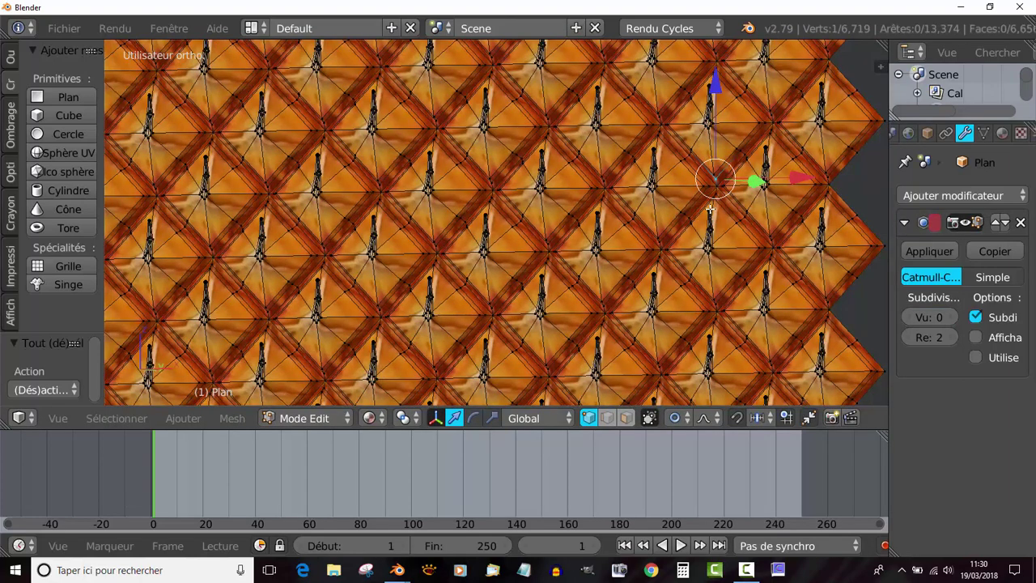
{"action": "key", "text": "c"}
{"action": "scroll", "coordinate": [717, 218], "scroll_direction": "down", "scroll_amount": 2}
{"action": "scroll", "coordinate": [721, 226], "scroll_direction": "down", "scroll_amount": 3}
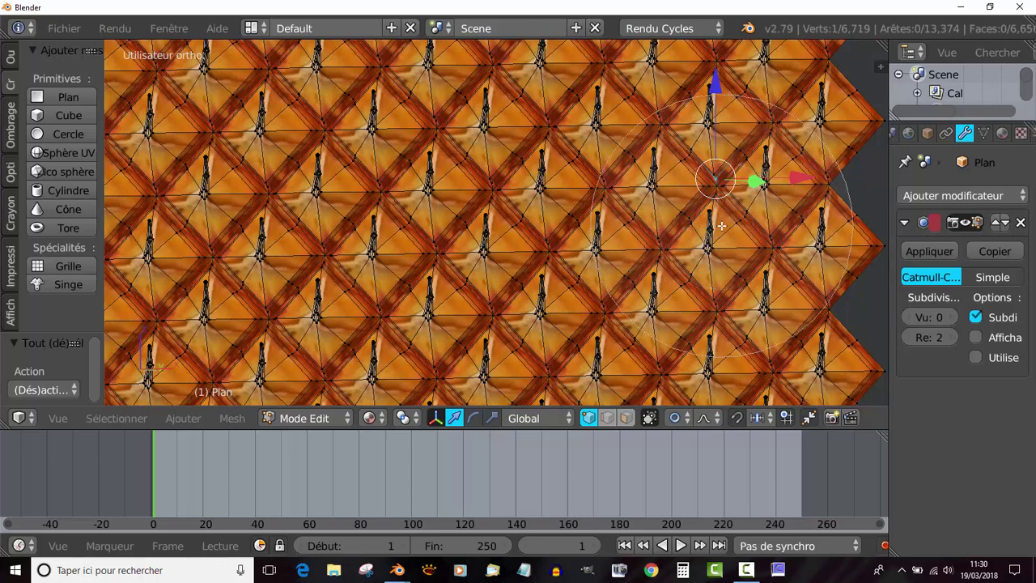
{"action": "right_click", "coordinate": [684, 171]}
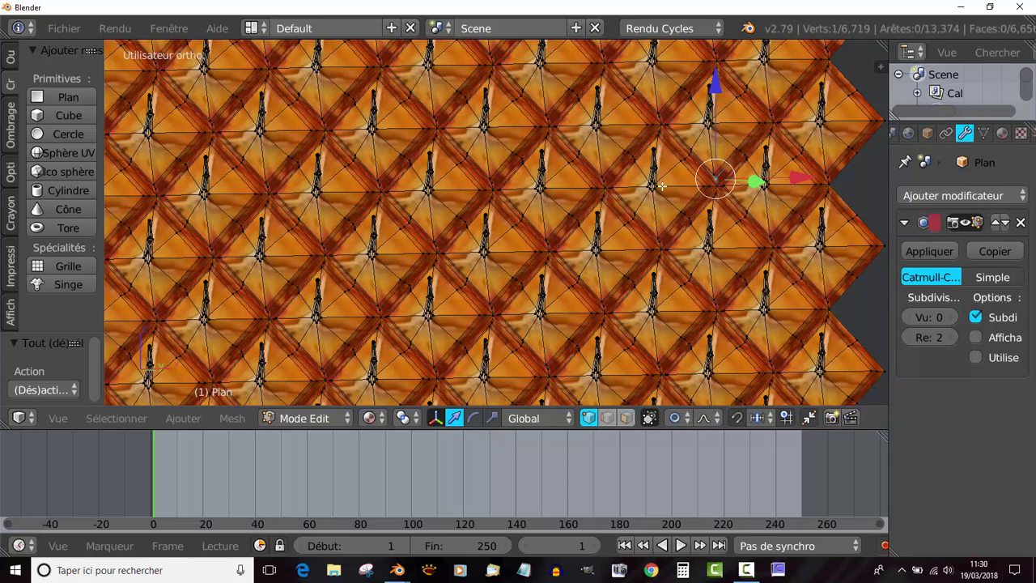
{"action": "key", "text": "g"}
{"action": "left_click", "coordinate": [662, 194]}
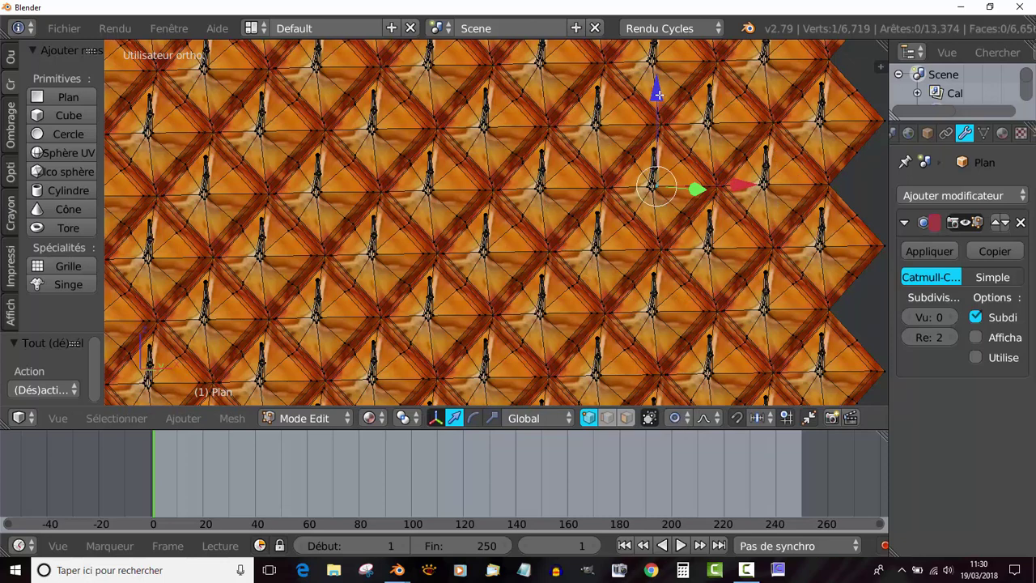
{"action": "key", "text": "g"}
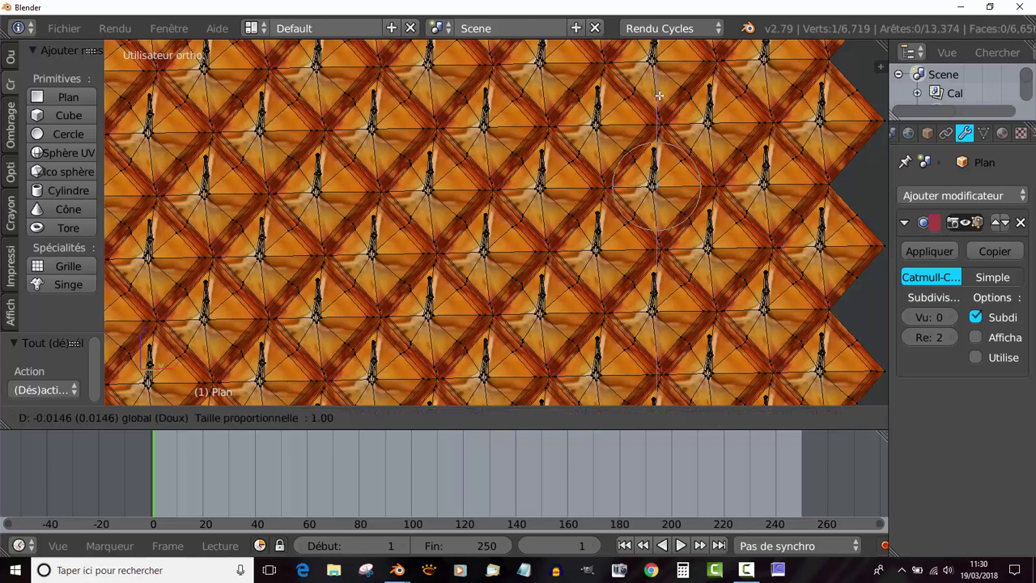
{"action": "scroll", "coordinate": [659, 95], "scroll_direction": "down", "scroll_amount": 2}
{"action": "scroll", "coordinate": [659, 95], "scroll_direction": "down", "scroll_amount": 2}
{"action": "scroll", "coordinate": [659, 95], "scroll_direction": "down", "scroll_amount": 2}
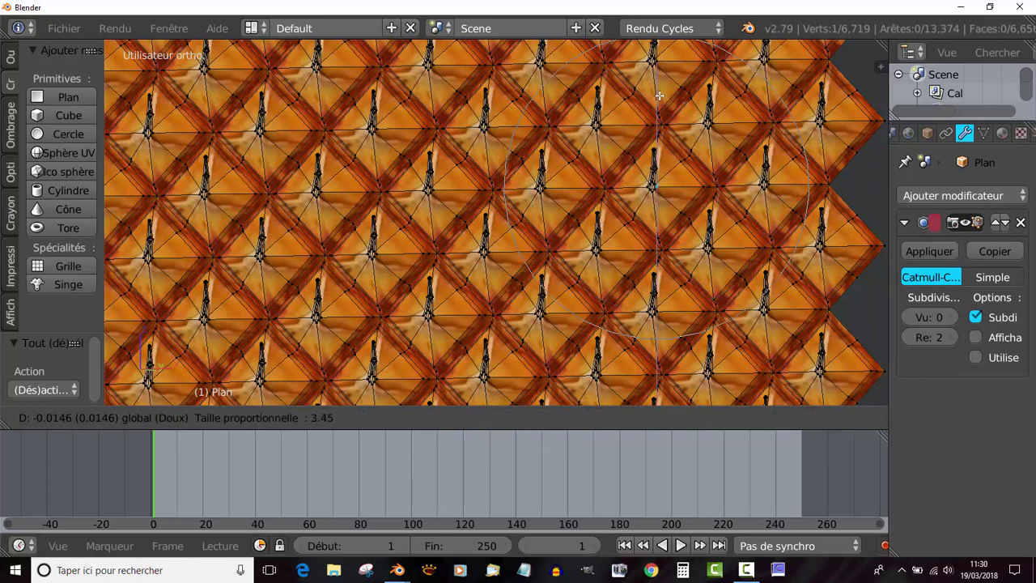
{"action": "left_click", "coordinate": [657, 96]}
{"action": "right_click", "coordinate": [591, 186]}
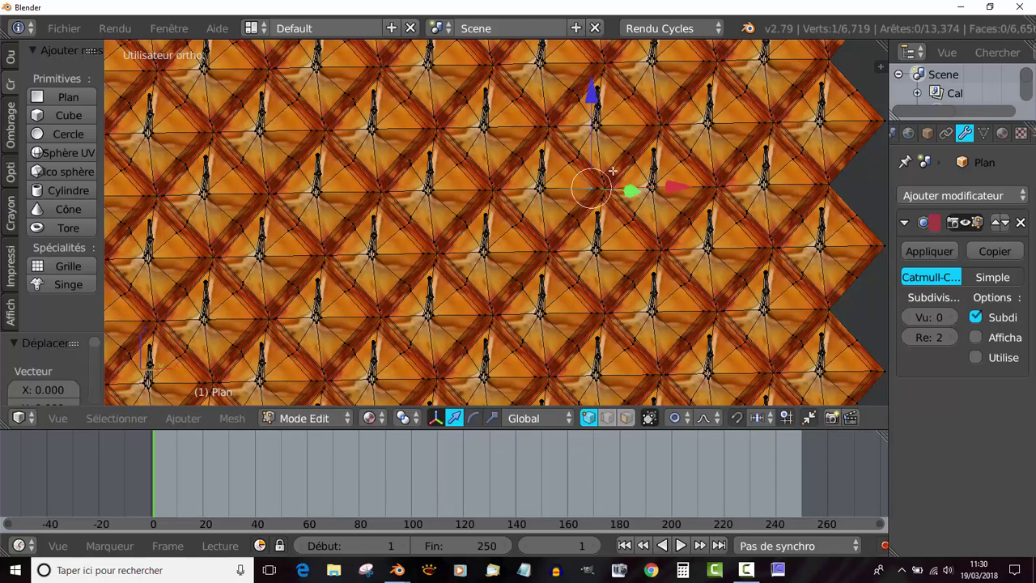
{"action": "key", "text": "g"}
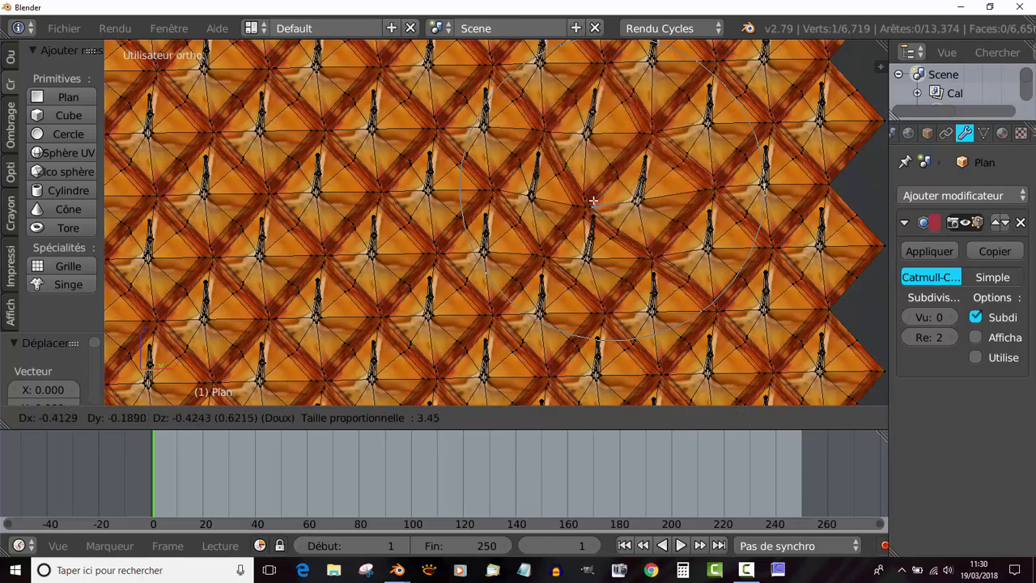
{"action": "left_click", "coordinate": [631, 186]}
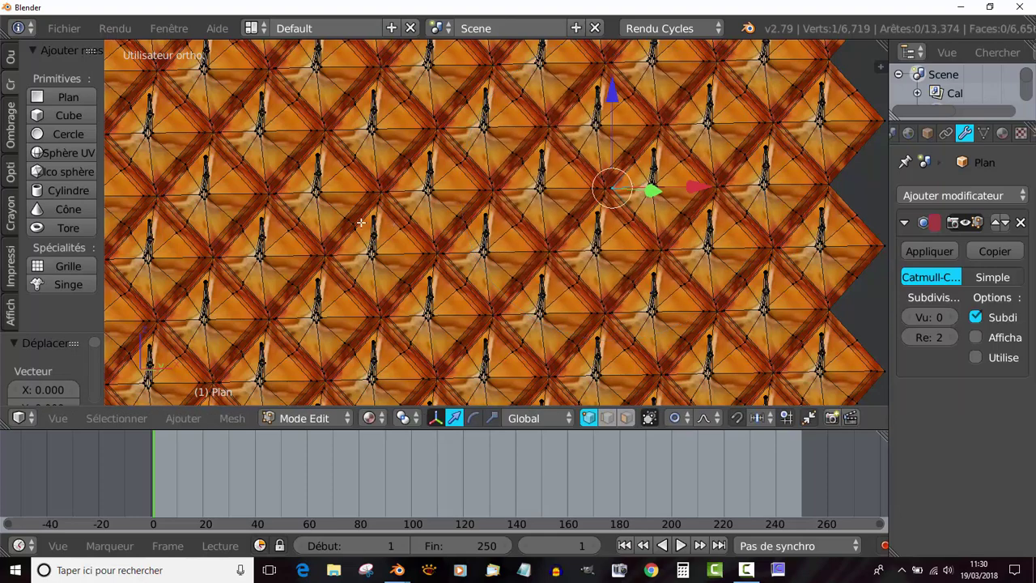
{"action": "right_click", "coordinate": [359, 193]}
{"action": "key", "text": "g"}
{"action": "key", "text": "Escape"}
{"action": "scroll", "coordinate": [586, 311], "scroll_direction": "down", "scroll_amount": 3}
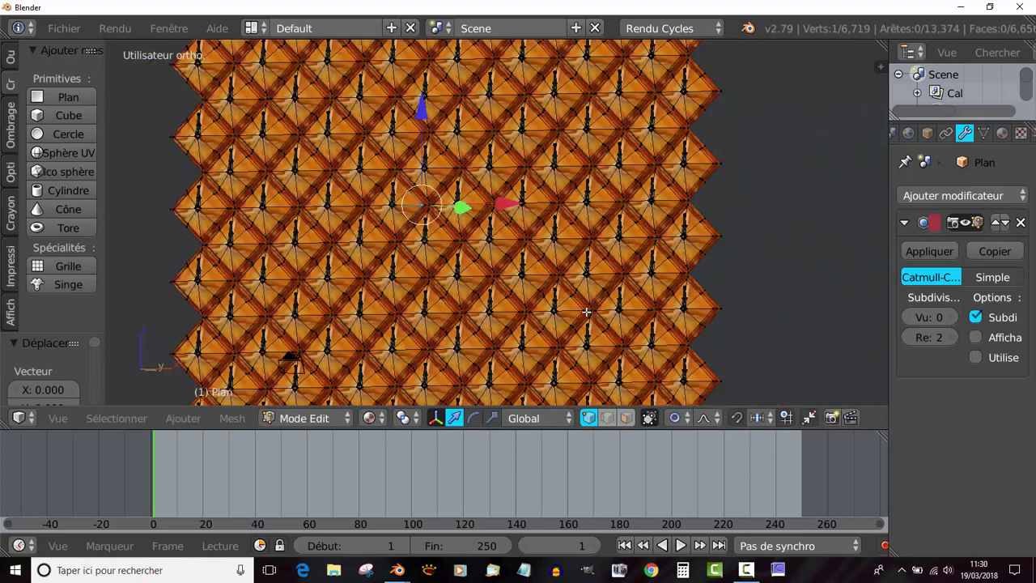
{"action": "right_click", "coordinate": [552, 340]}
{"action": "key", "text": "g"}
{"action": "key", "text": "Escape"}
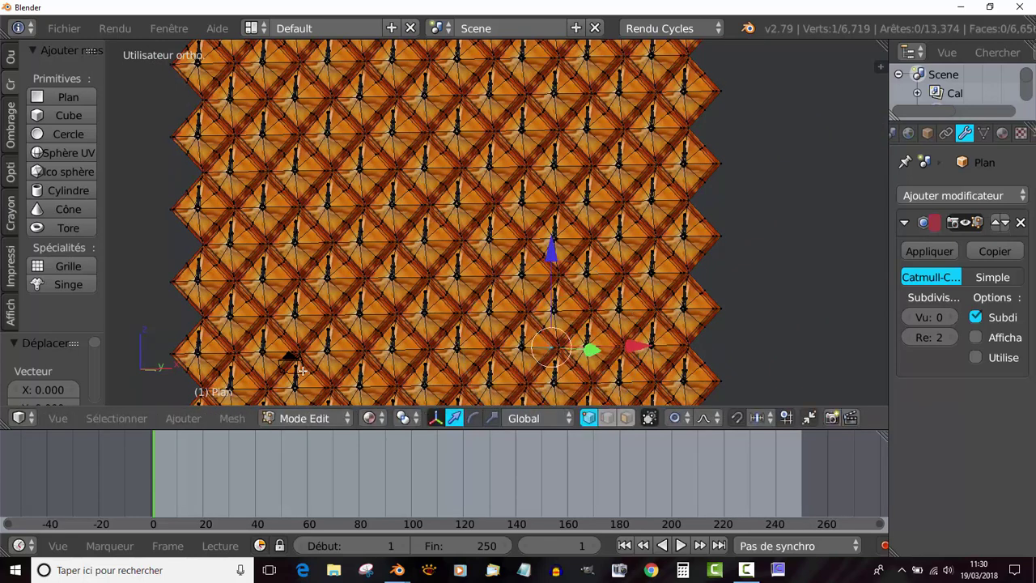
{"action": "right_click", "coordinate": [301, 370]}
{"action": "key", "text": "g"}
{"action": "key", "text": "Escape"}
{"action": "right_click", "coordinate": [326, 152]}
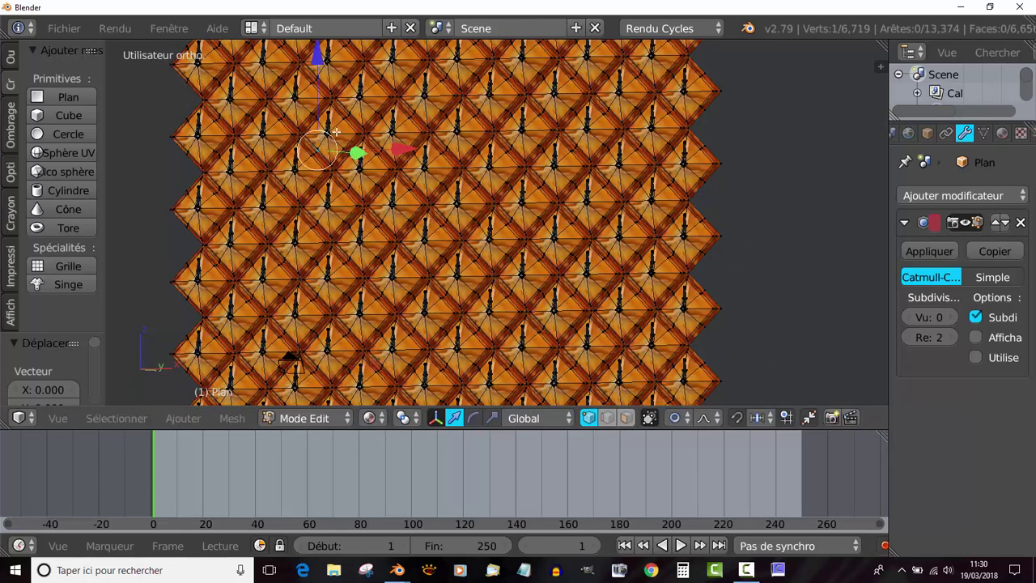
{"action": "key", "text": "g"}
{"action": "key", "text": "Escape"}
{"action": "key", "text": "g"}
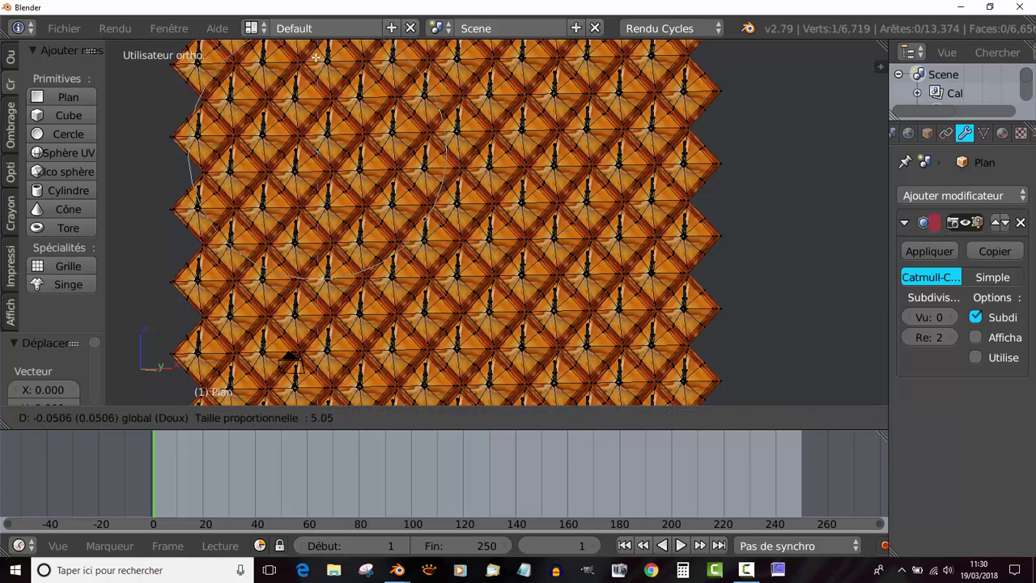
{"action": "scroll", "coordinate": [316, 57], "scroll_direction": "up", "scroll_amount": 1}
{"action": "scroll", "coordinate": [316, 56], "scroll_direction": "up", "scroll_amount": 1}
{"action": "scroll", "coordinate": [315, 57], "scroll_direction": "up", "scroll_amount": 2}
{"action": "key", "text": "Escape"}
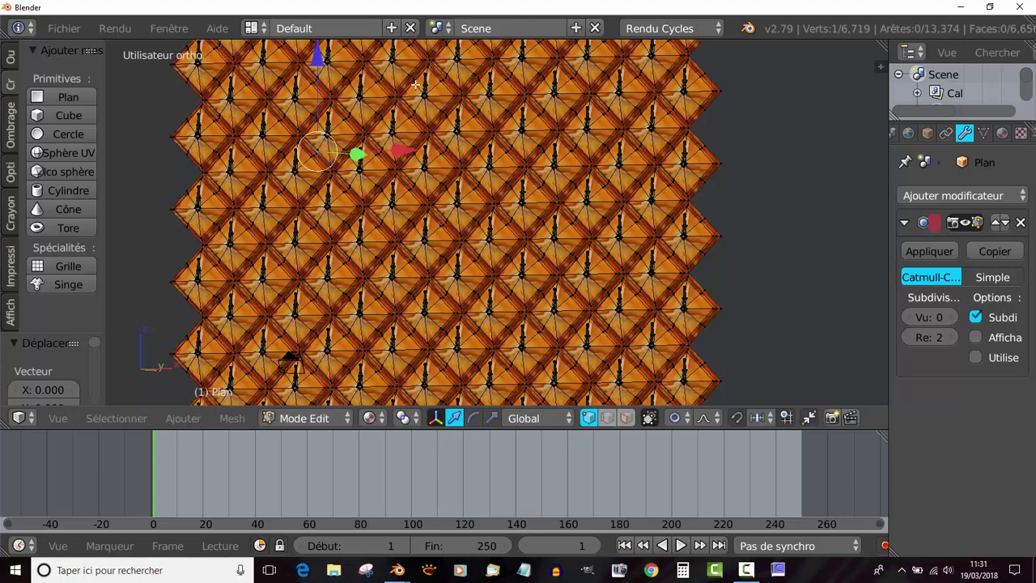
{"action": "scroll", "coordinate": [501, 187], "scroll_direction": "up", "scroll_amount": 1}
{"action": "right_click", "coordinate": [538, 160]}
{"action": "key", "text": "g"}
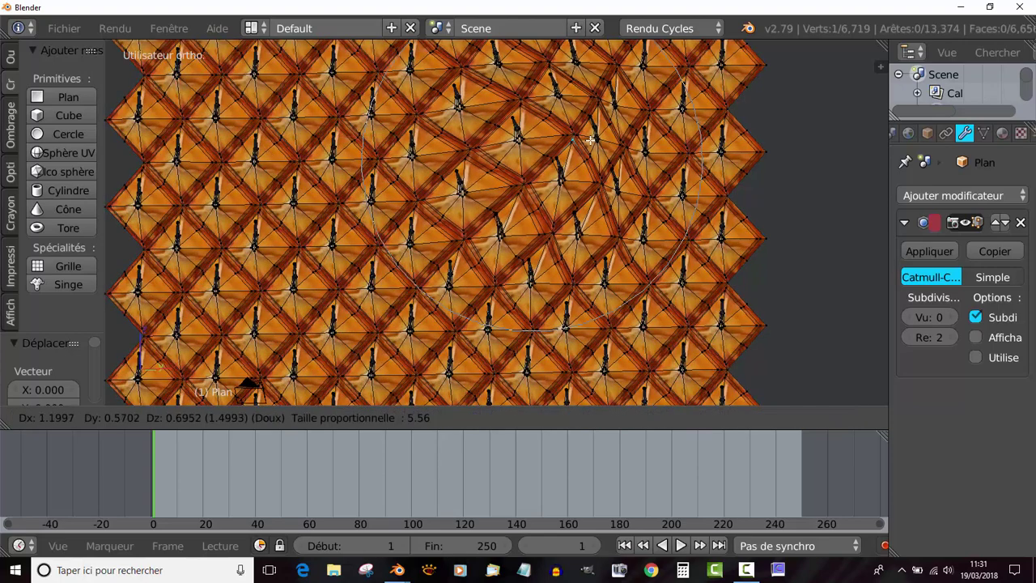
{"action": "key", "text": "Escape"}
{"action": "right_click", "coordinate": [324, 260]}
{"action": "key", "text": "g"}
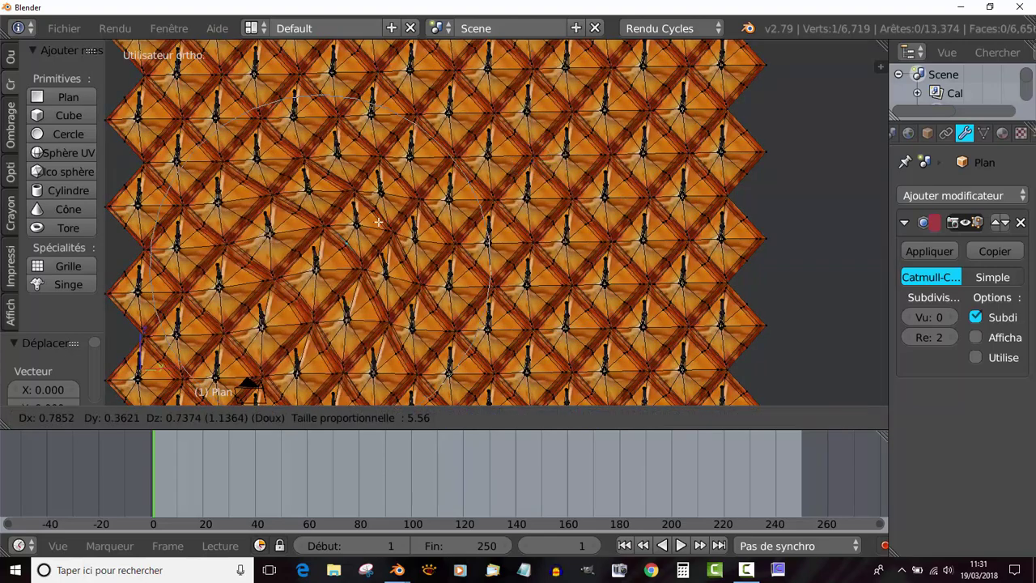
{"action": "key", "text": "Escape"}
{"action": "right_click", "coordinate": [588, 285]}
{"action": "key", "text": "g"}
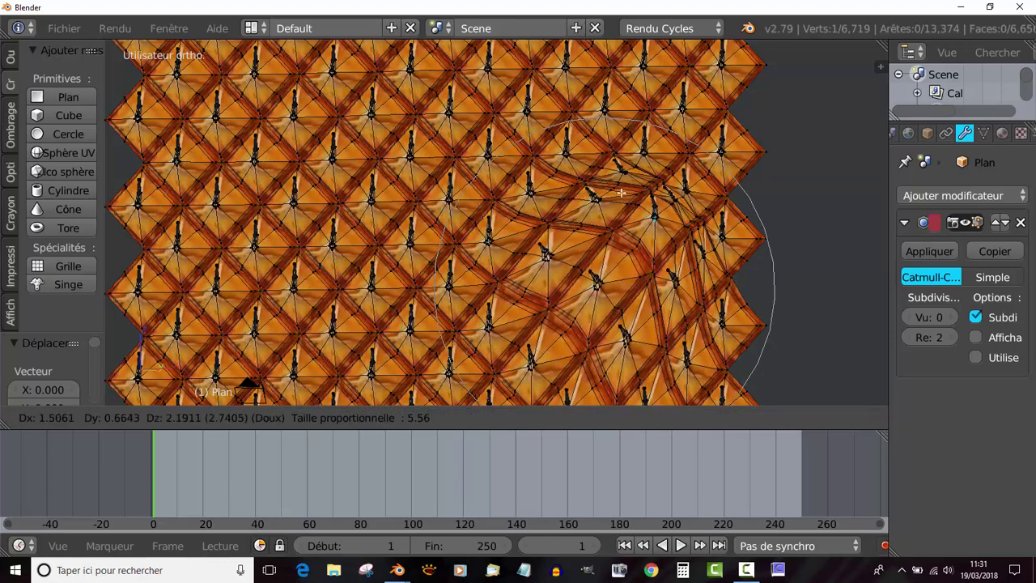
{"action": "key", "text": "Escape"}
{"action": "scroll", "coordinate": [546, 334], "scroll_direction": "down", "scroll_amount": 2}
{"action": "right_click", "coordinate": [532, 377]}
{"action": "key", "text": "g"}
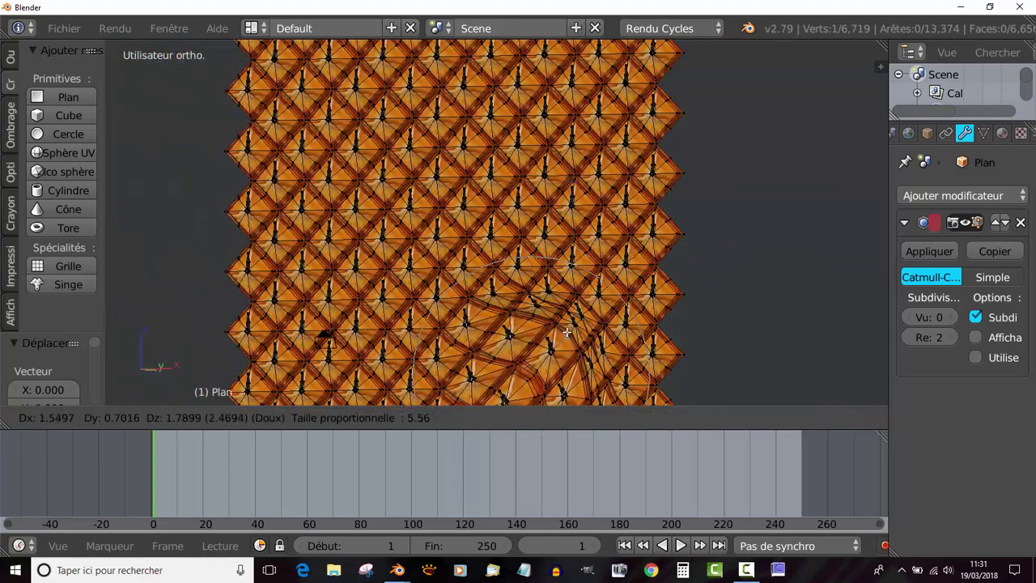
{"action": "key", "text": "Escape"}
{"action": "right_click", "coordinate": [582, 107]}
{"action": "key", "text": "g"}
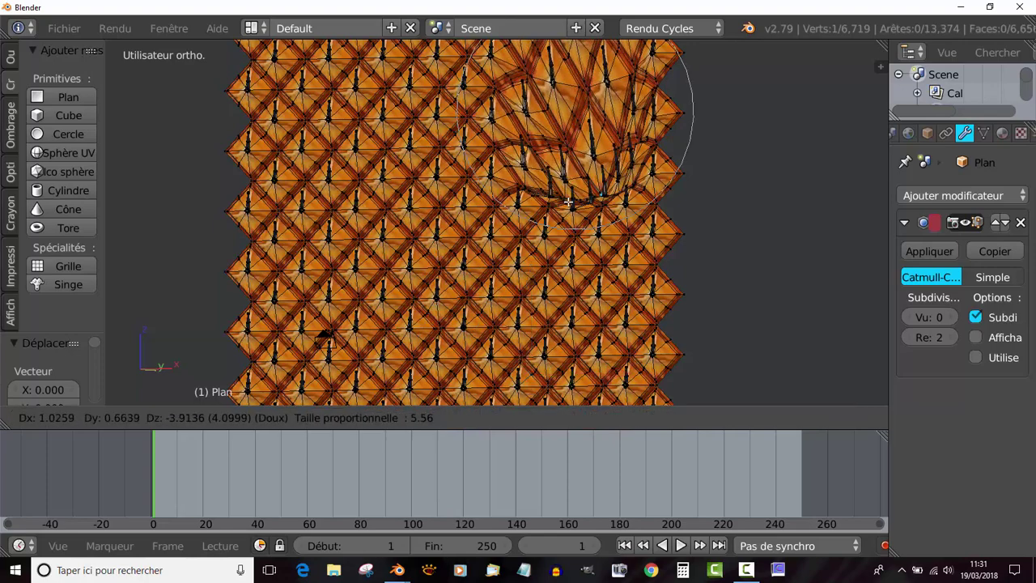
{"action": "key", "text": "Escape"}
{"action": "scroll", "coordinate": [719, 183], "scroll_direction": "down", "scroll_amount": 2}
{"action": "key", "text": "g"}
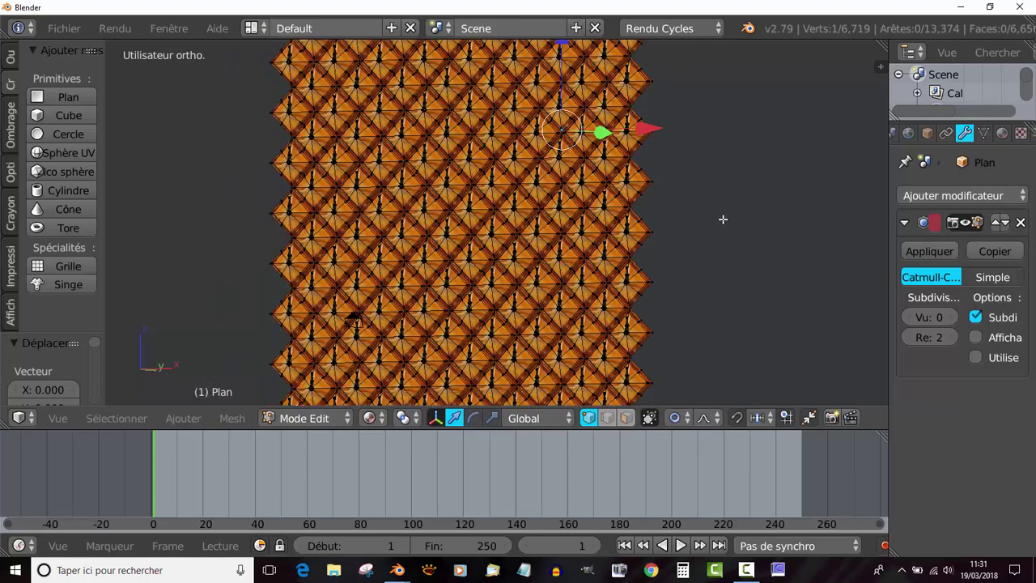
{"action": "key", "text": "Escape"}
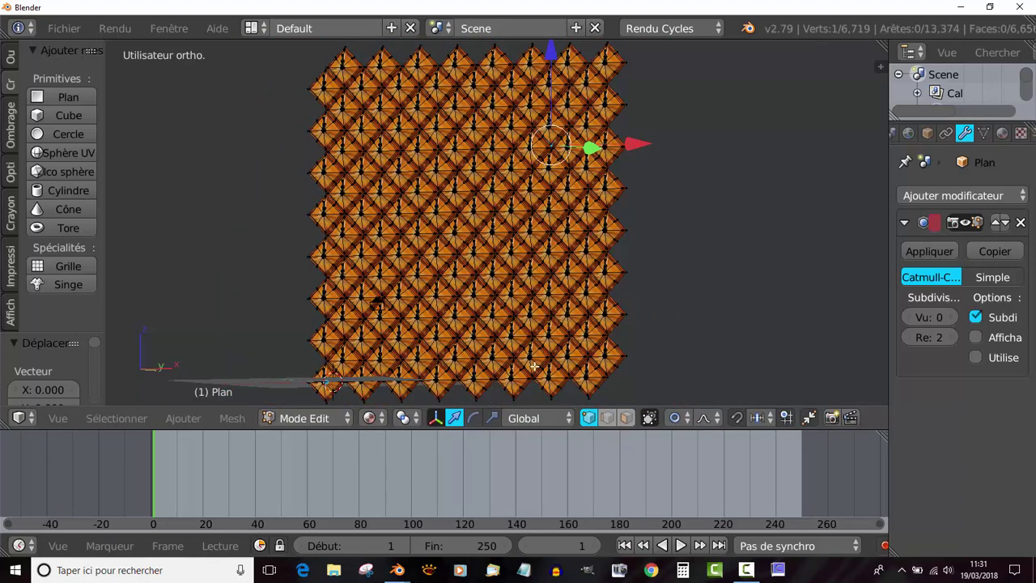
Step: Select all 6,719 vertices, run Remove Doubles (0 removed), and return to Object Mode
{"action": "key", "text": "a"}
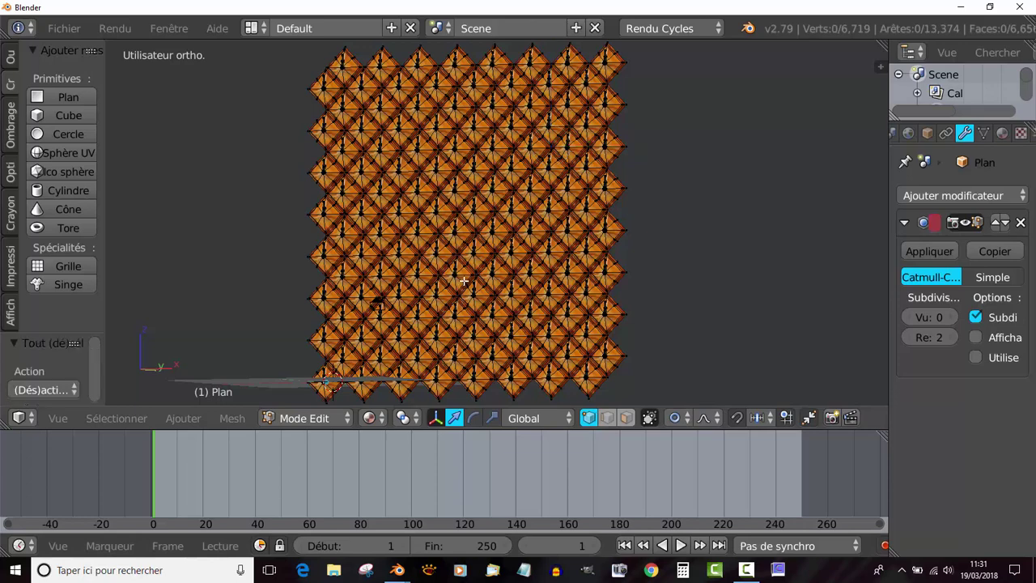
{"action": "key", "text": "a"}
{"action": "left_click_drag", "start_coordinate": [105, 254], "coordinate": [268, 262]}
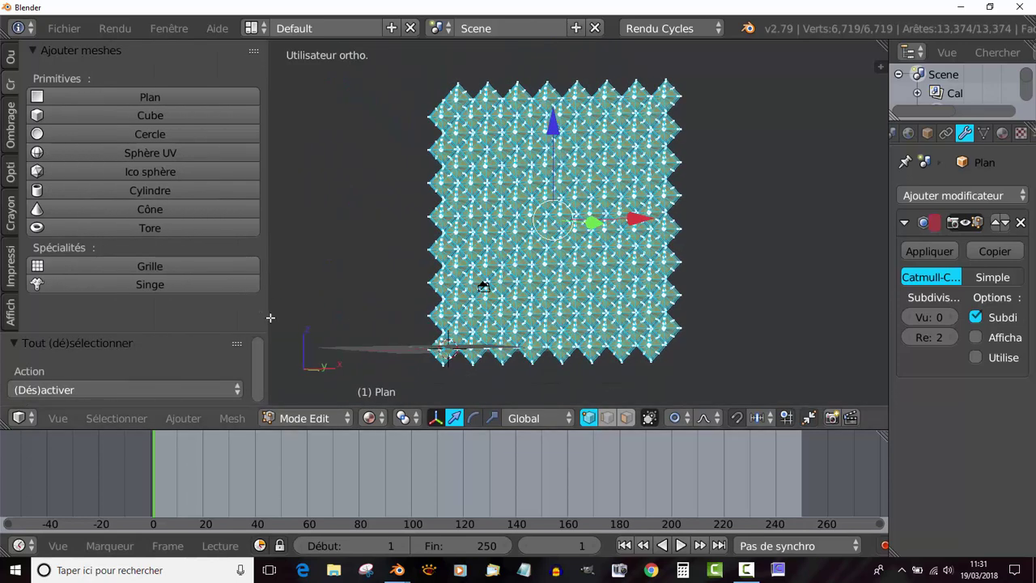
{"action": "left_click", "coordinate": [11, 61]}
{"action": "left_click_drag", "start_coordinate": [254, 126], "coordinate": [266, 225]}
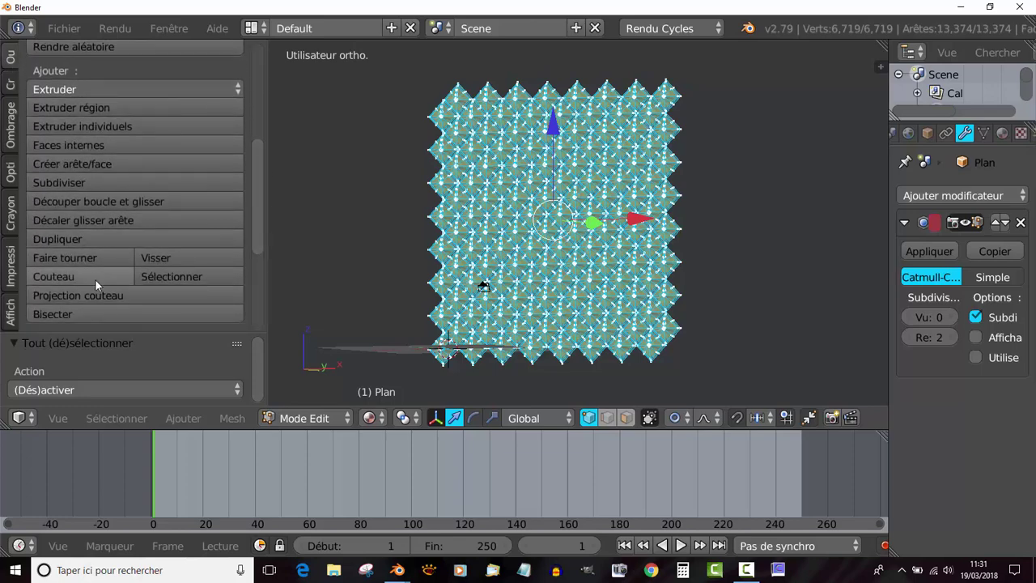
{"action": "scroll", "coordinate": [86, 298], "scroll_direction": "down", "scroll_amount": 3}
{"action": "scroll", "coordinate": [86, 298], "scroll_direction": "down", "scroll_amount": 2}
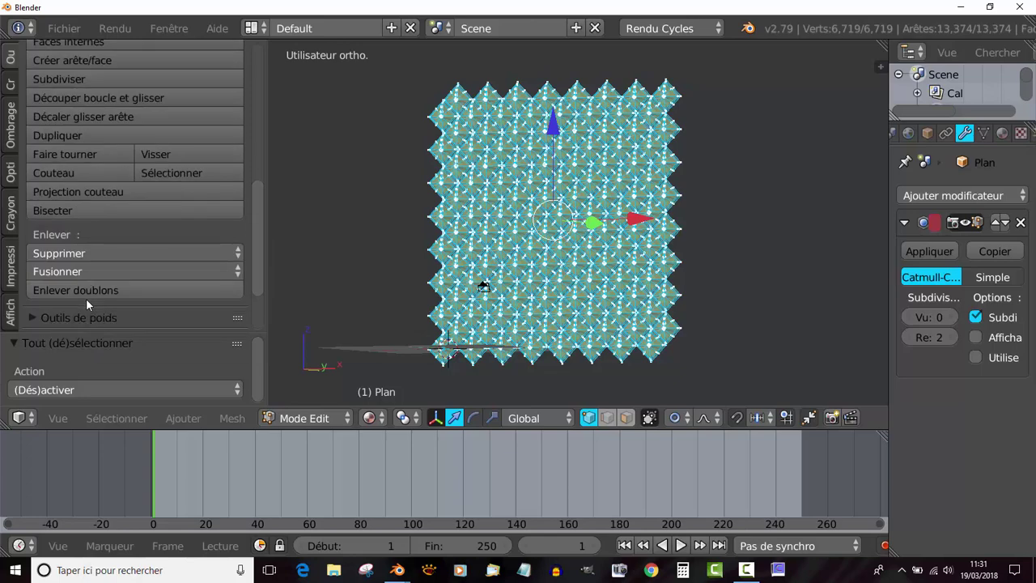
{"action": "left_click", "coordinate": [81, 286]}
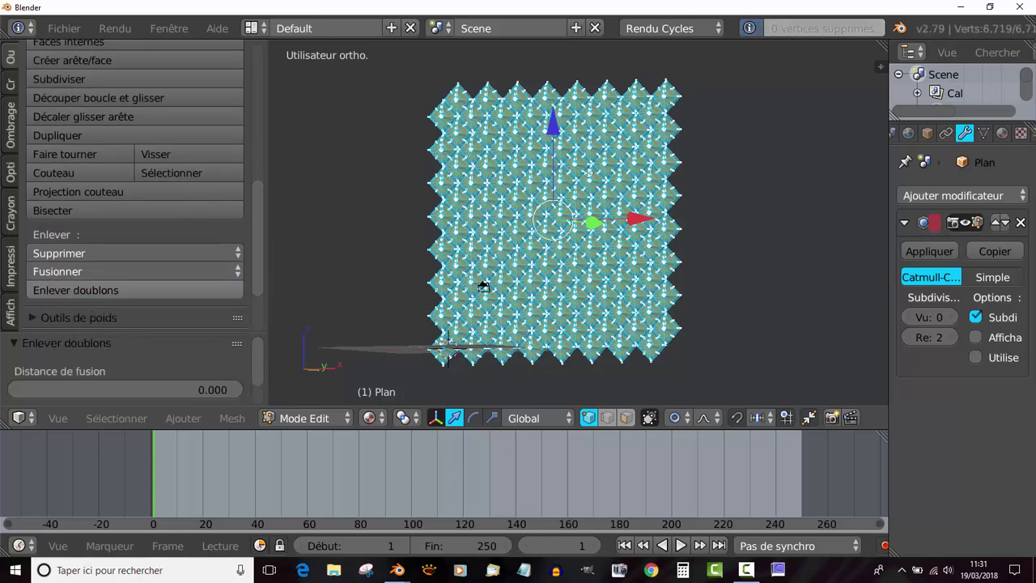
{"action": "key", "text": "Tab"}
Step: Orbit the view around the textured spike sheet
{"action": "scroll", "coordinate": [657, 197], "scroll_direction": "up", "scroll_amount": 2}
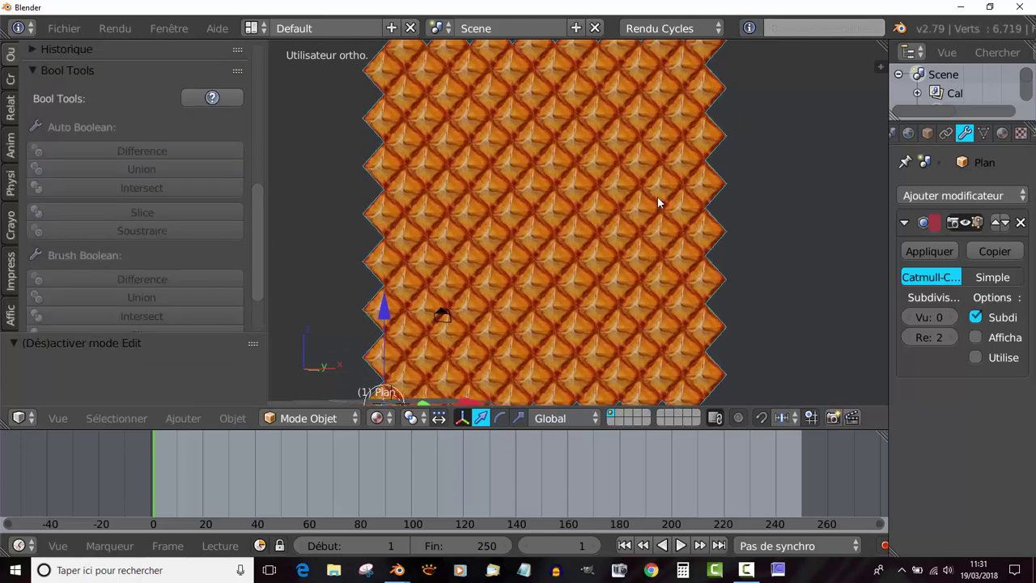
{"action": "scroll", "coordinate": [657, 199], "scroll_direction": "down", "scroll_amount": 2}
{"action": "scroll", "coordinate": [574, 228], "scroll_direction": "down", "scroll_amount": 1}
{"action": "middle_click_drag", "start_coordinate": [574, 228], "coordinate": [666, 234]}
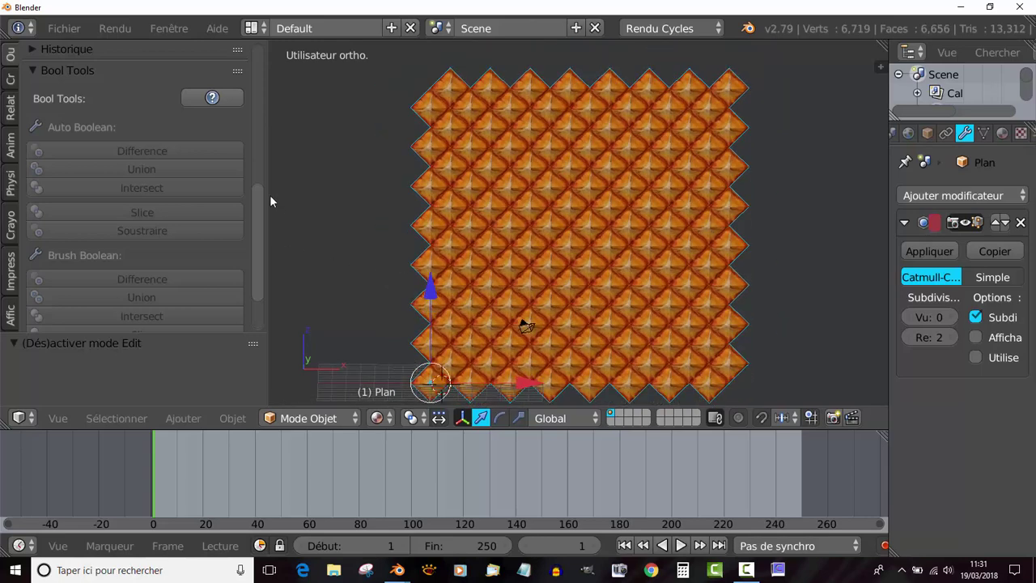
Step: Narrow the tool shelf and heighten the 3D view, tilt the sheet, and widen the properties editor
{"action": "left_click_drag", "start_coordinate": [271, 200], "coordinate": [160, 204]}
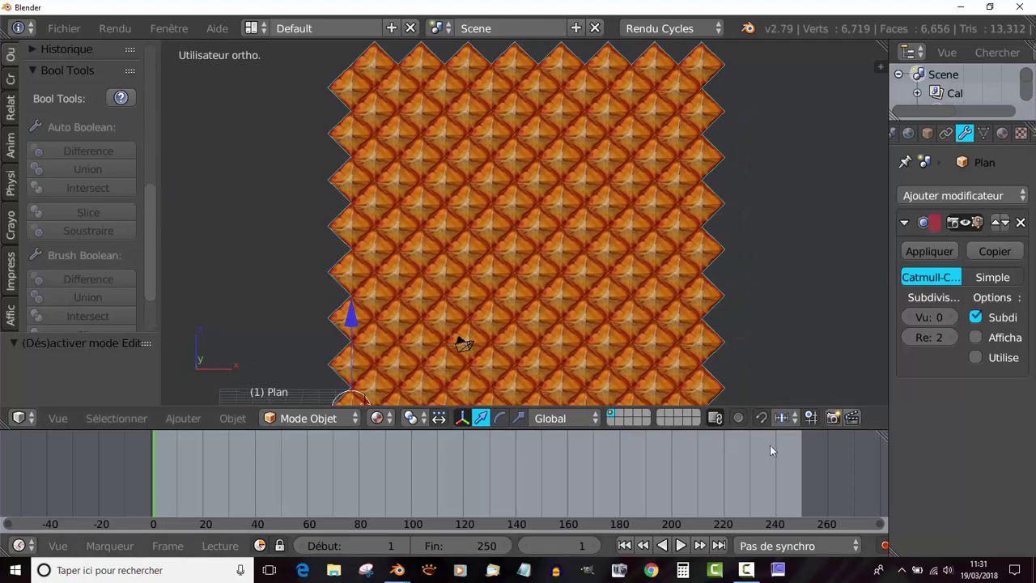
{"action": "left_click_drag", "start_coordinate": [760, 431], "coordinate": [764, 520]}
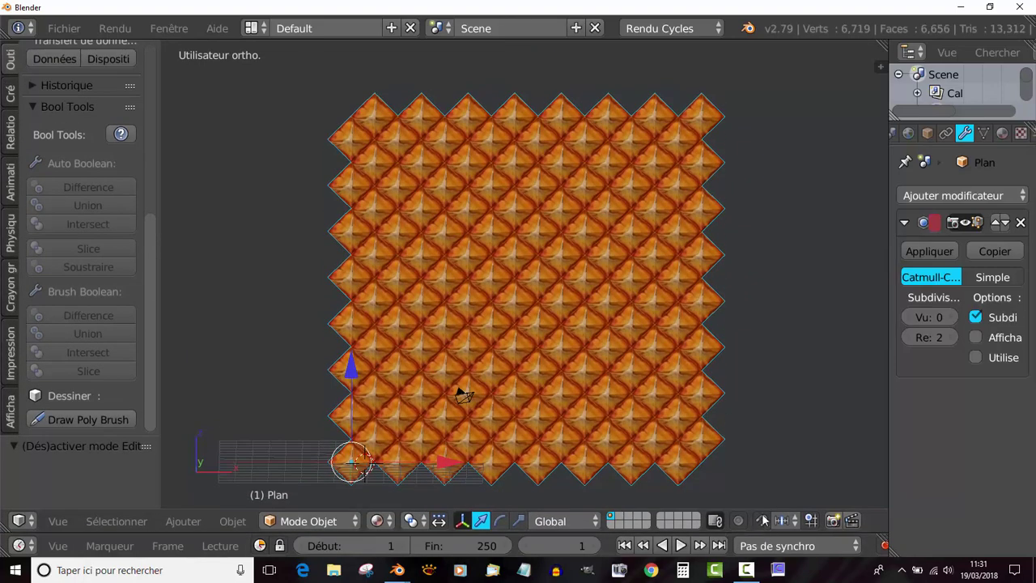
{"action": "mouse_move", "coordinate": [762, 401]}
{"action": "middle_mouse_down"}
{"action": "mouse_move", "coordinate": [606, 417]}
{"action": "mouse_move", "coordinate": [760, 411]}
{"action": "mouse_move", "coordinate": [757, 395]}
{"action": "middle_mouse_up"}
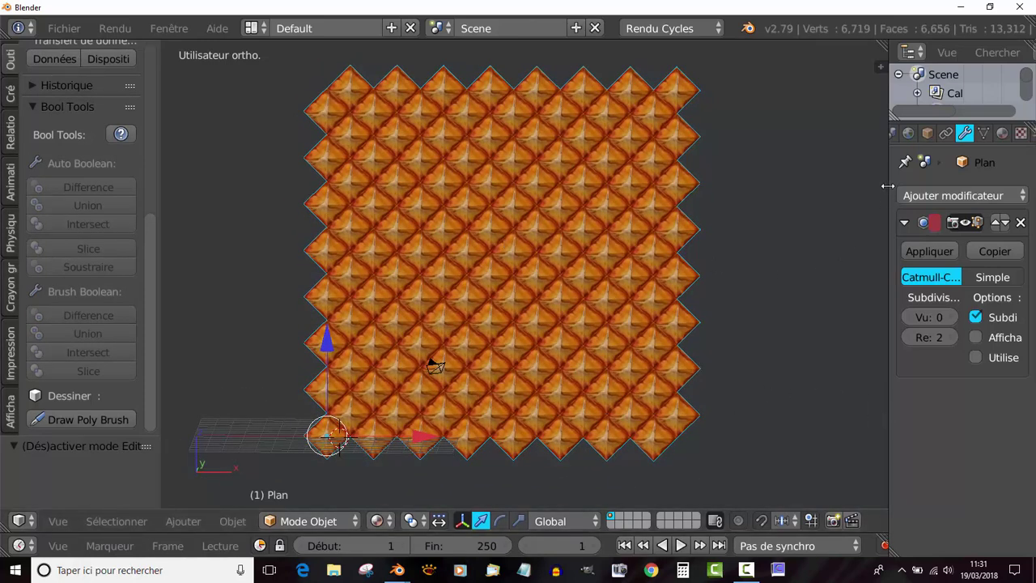
{"action": "left_click_drag", "start_coordinate": [887, 185], "coordinate": [863, 185]}
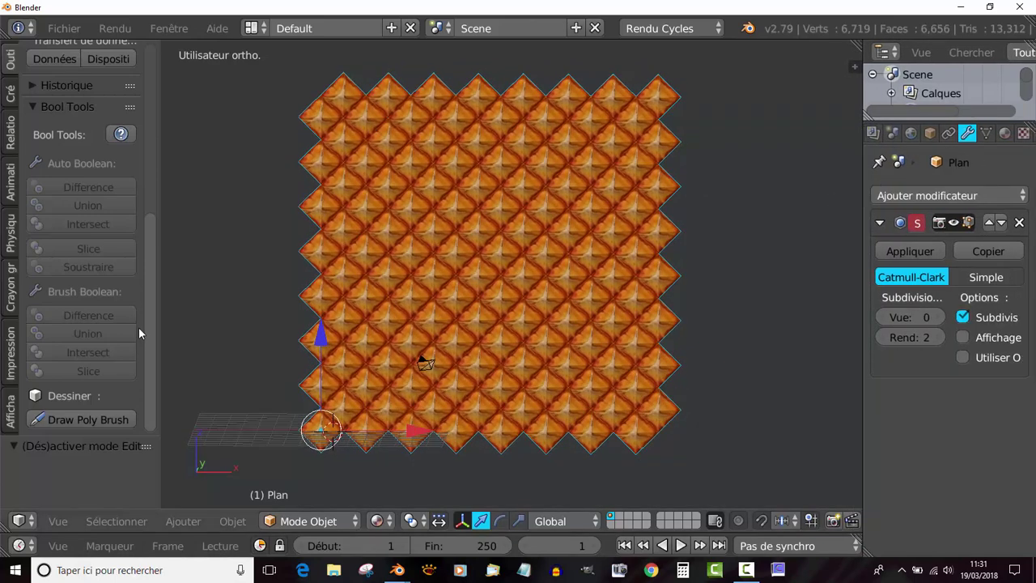
{"action": "scroll", "coordinate": [137, 219], "scroll_direction": "up", "scroll_amount": 10}
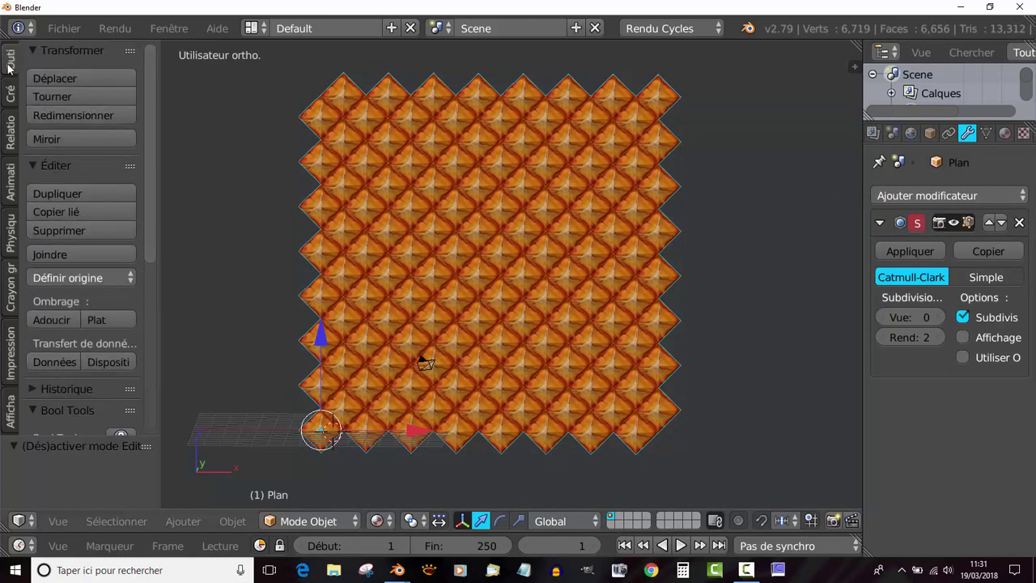
Step: Show the Create tab's list of addable objects and widen the tool shelf
{"action": "left_click", "coordinate": [7, 100]}
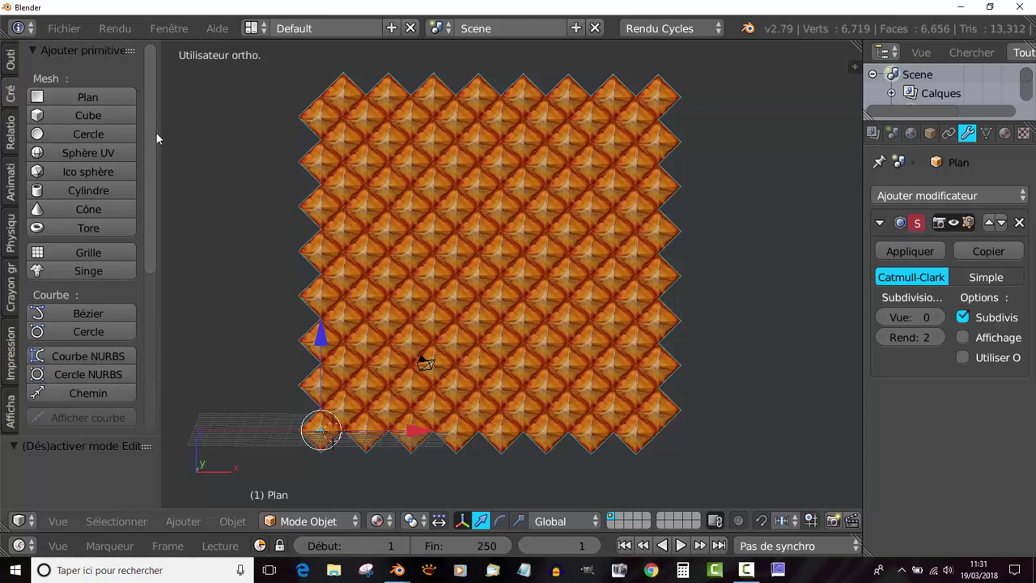
{"action": "left_click_drag", "start_coordinate": [158, 139], "coordinate": [285, 157]}
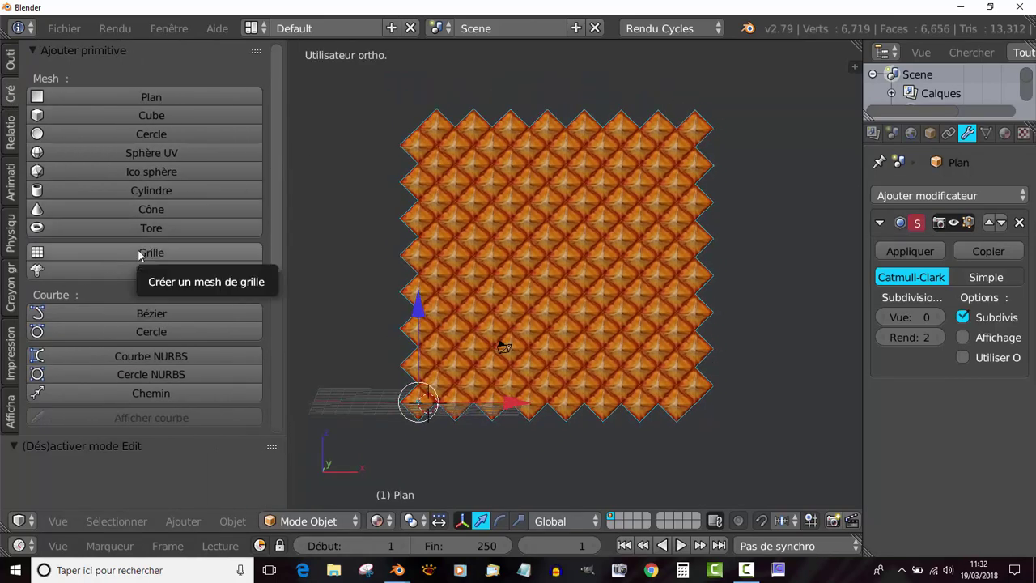
{"action": "scroll", "coordinate": [140, 255], "scroll_direction": "down", "scroll_amount": 5}
{"action": "scroll", "coordinate": [138, 249], "scroll_direction": "down", "scroll_amount": 2}
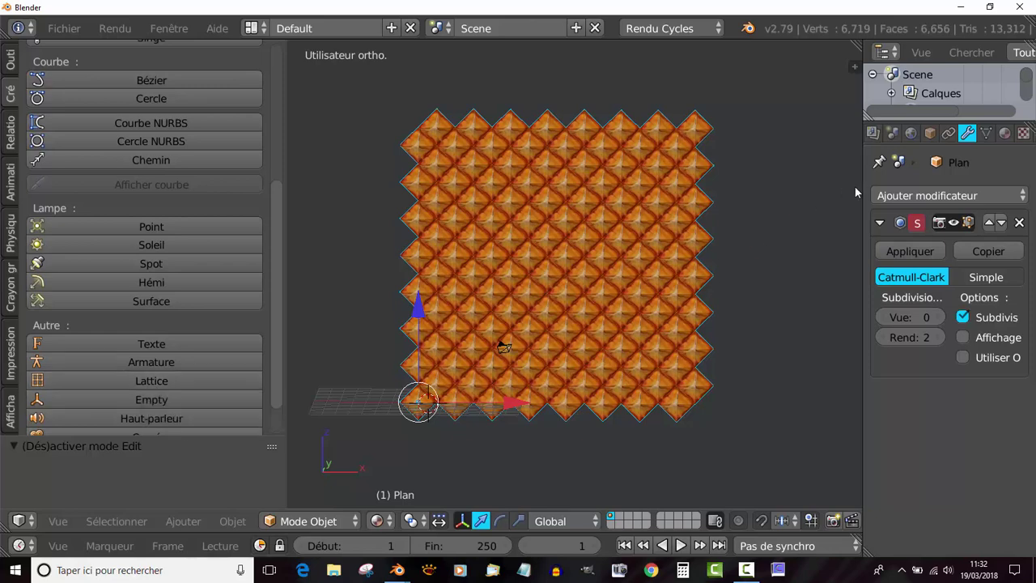
Step: Resize the properties editor and tool shelf, then orbit to a new angle on the sheet
{"action": "left_click_drag", "start_coordinate": [864, 177], "coordinate": [812, 178]}
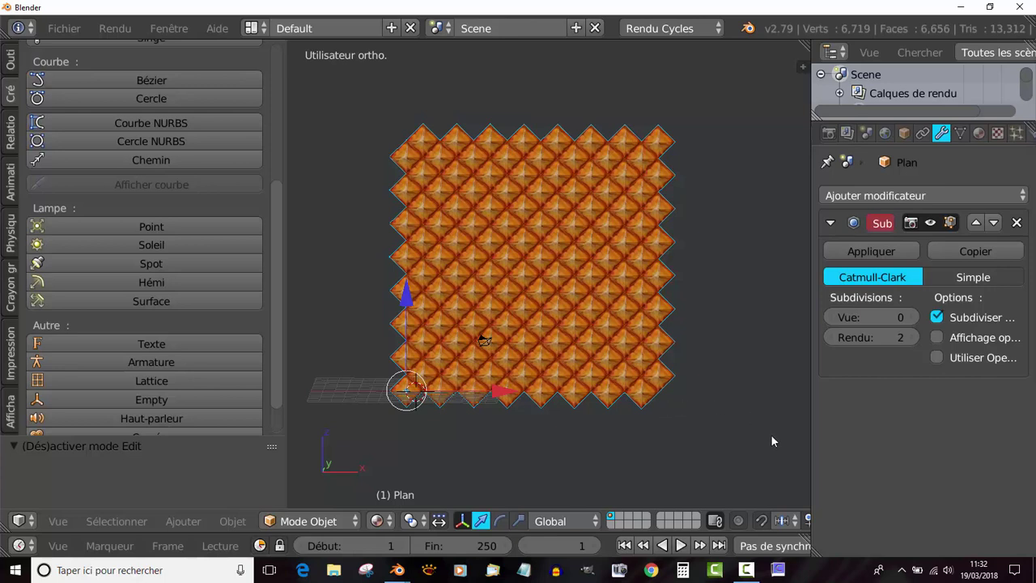
{"action": "left_click_drag", "start_coordinate": [810, 421], "coordinate": [822, 421]}
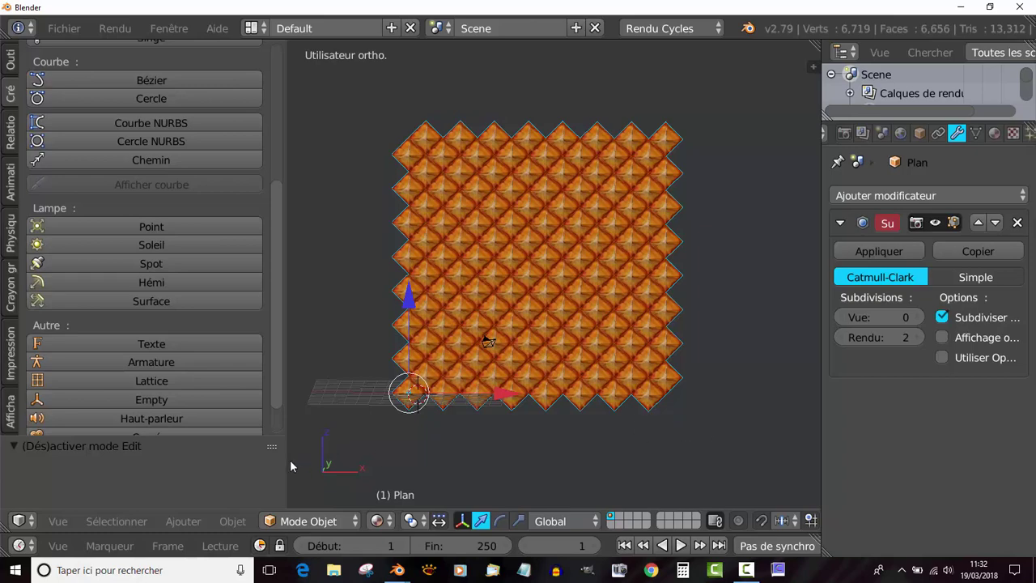
{"action": "left_click_drag", "start_coordinate": [288, 460], "coordinate": [199, 465]}
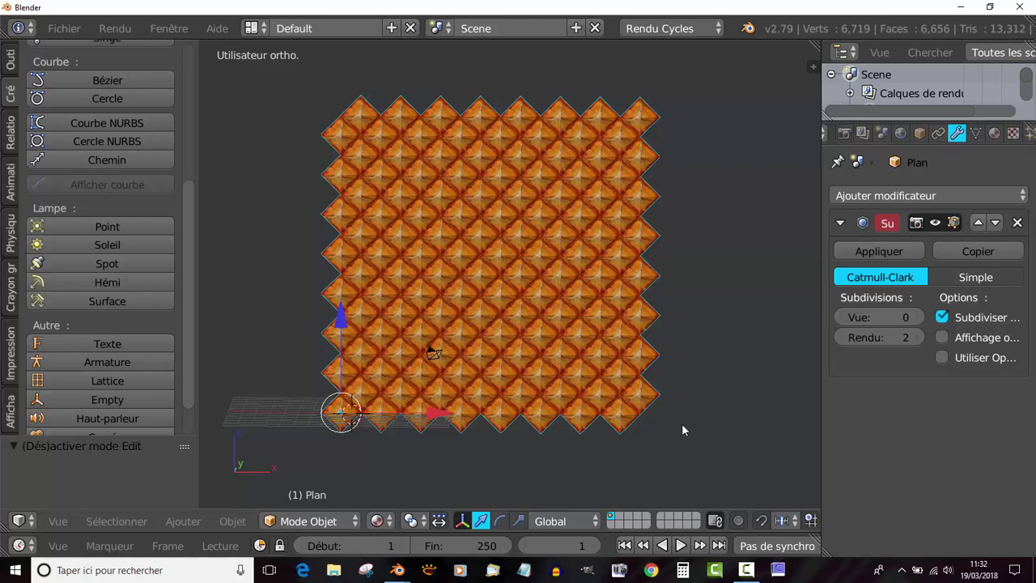
{"action": "mouse_move", "coordinate": [682, 423]}
{"action": "middle_mouse_down"}
{"action": "mouse_move", "coordinate": [639, 365]}
{"action": "mouse_move", "coordinate": [606, 419]}
{"action": "mouse_move", "coordinate": [658, 422]}
{"action": "middle_mouse_up"}
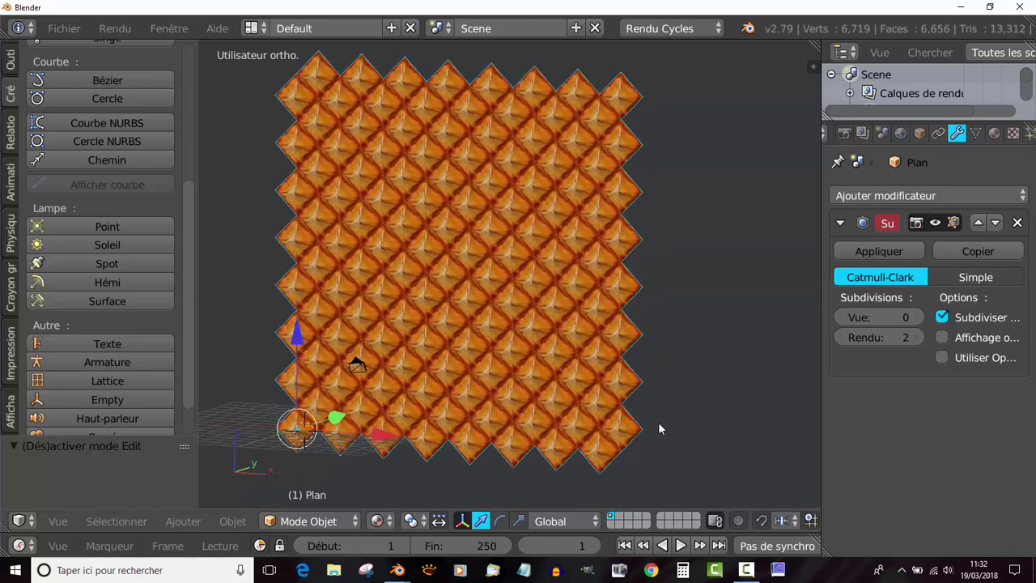